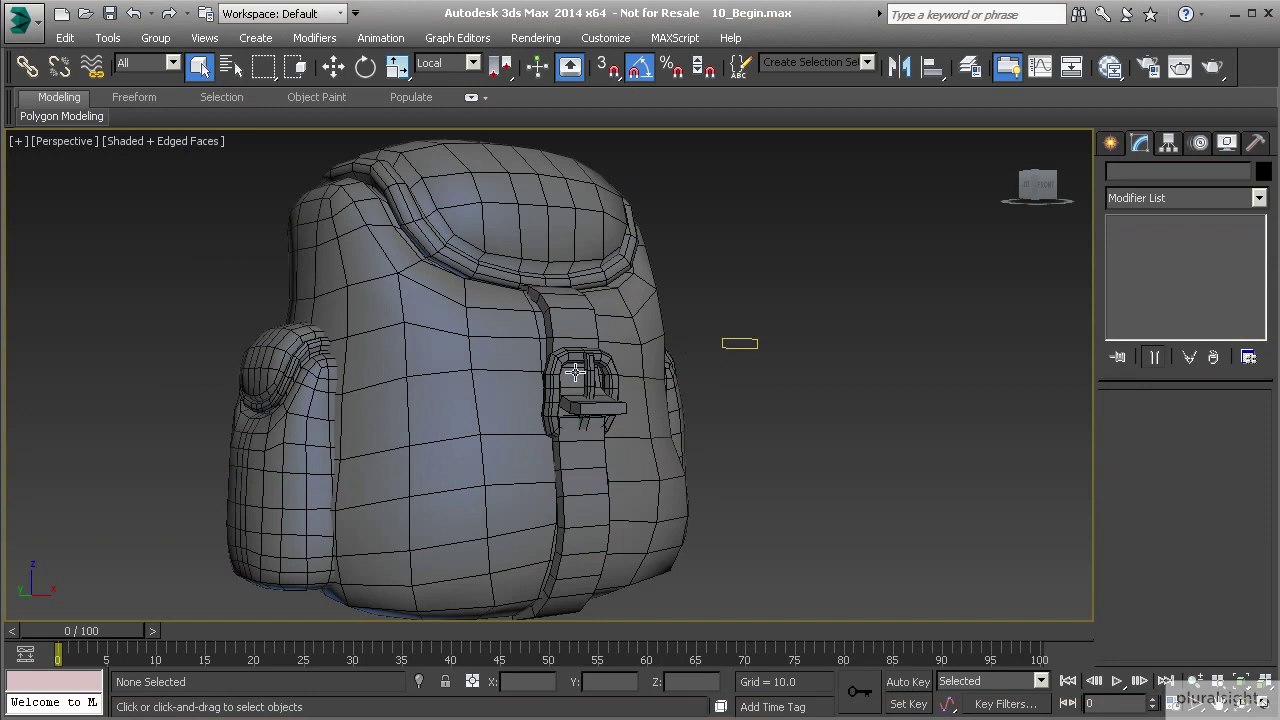
- Select the upper strap on the backpack's front and examine its shape around the buckle from both sides
{"action": "left_click", "coordinate": [562, 319]}
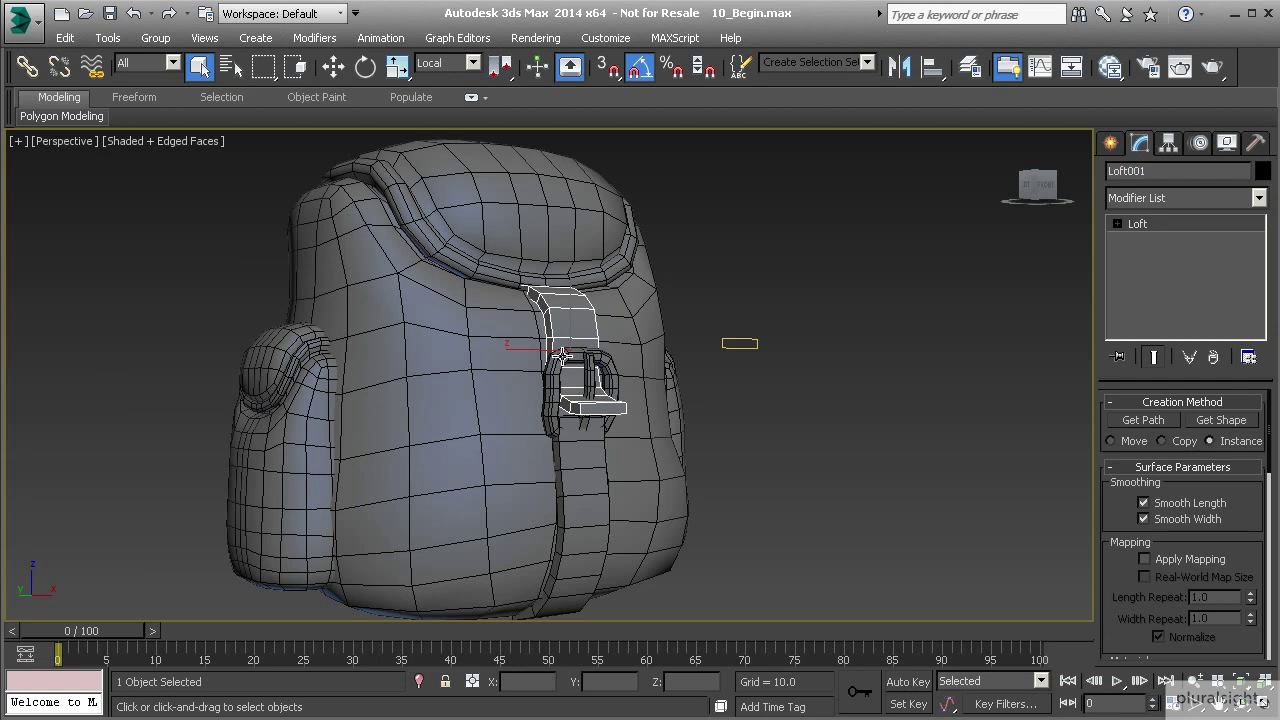
{"action": "scroll", "coordinate": [560, 355], "scroll_direction": "up", "scroll_amount": 6}
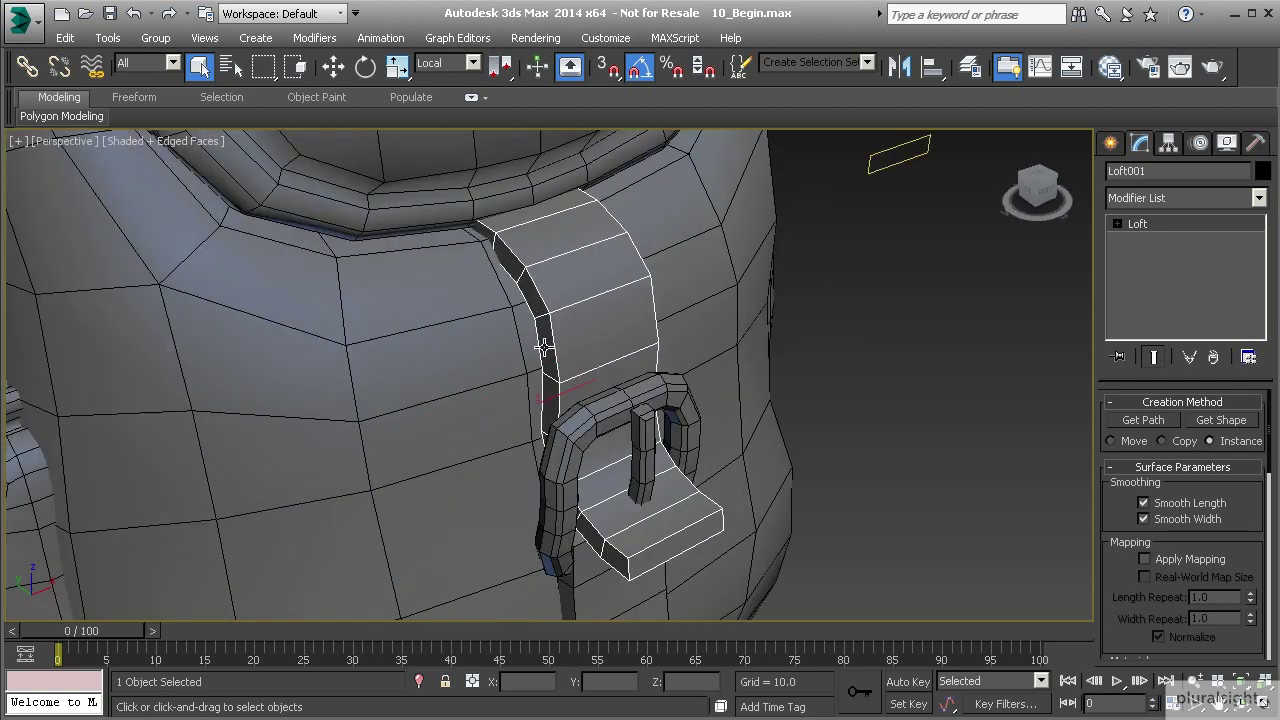
{"action": "middle_click_drag", "start_coordinate": [557, 350], "coordinate": [429, 300], "text": "alt"}
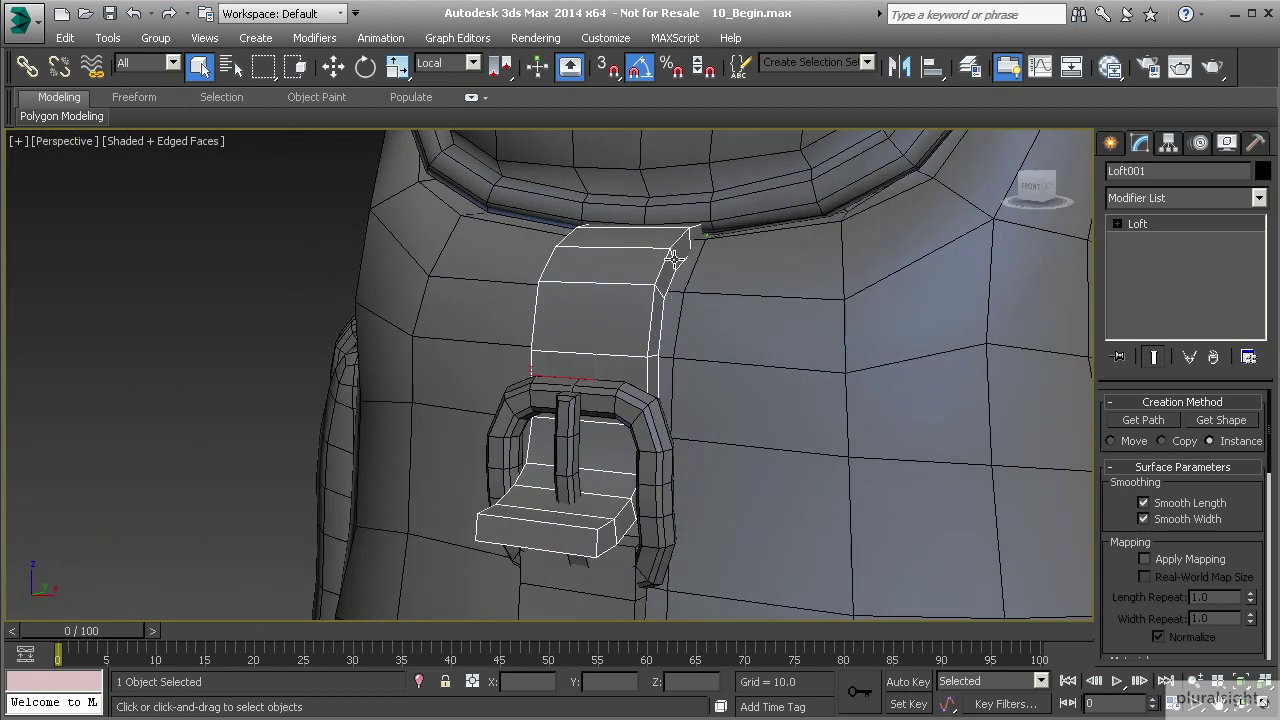
{"action": "middle_click_drag", "start_coordinate": [555, 394], "coordinate": [673, 397], "text": "alt"}
{"action": "middle_click_drag", "start_coordinate": [571, 295], "coordinate": [593, 312], "text": "alt"}
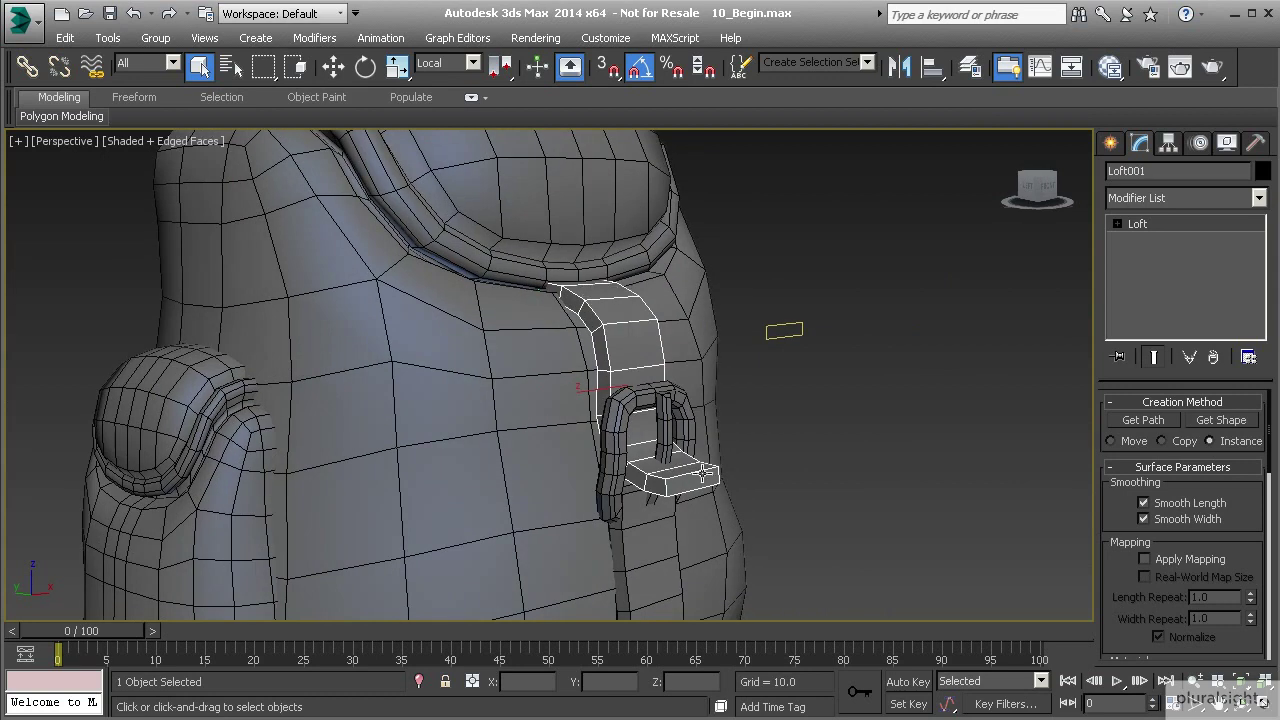
{"action": "right_click", "coordinate": [617, 321]}
{"action": "mouse_move", "coordinate": [782, 504]}
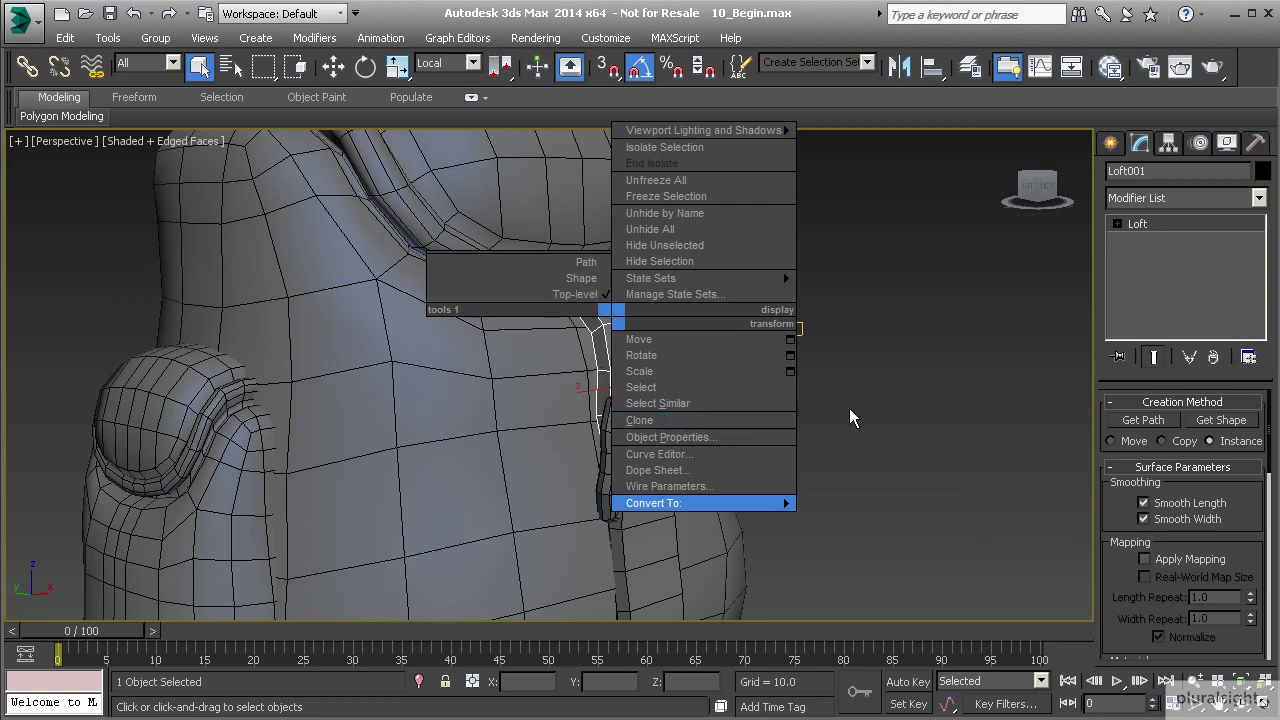
{"action": "left_click", "coordinate": [870, 388]}
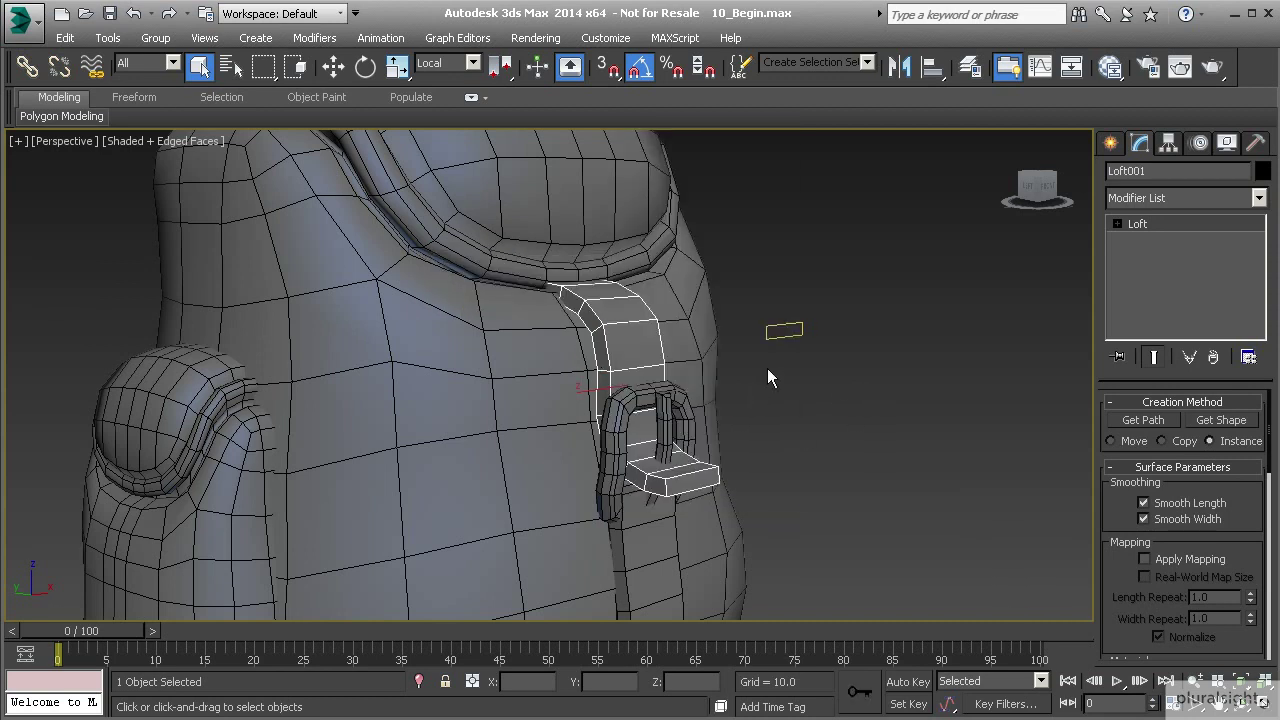
- Inspect the strap loft's Shape and Rectangle levels, then access the Vertex level of its path line
{"action": "left_click", "coordinate": [1140, 230]}
{"action": "left_click", "coordinate": [1117, 224]}
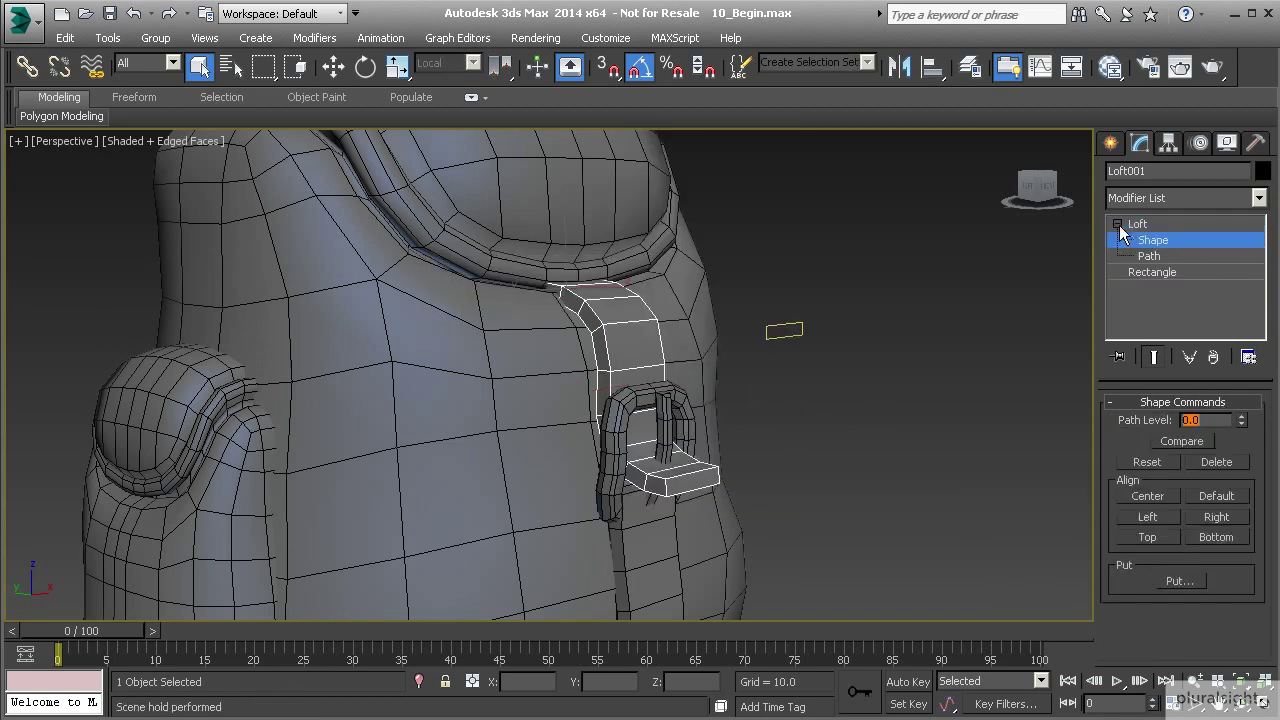
{"action": "left_click", "coordinate": [1152, 274]}
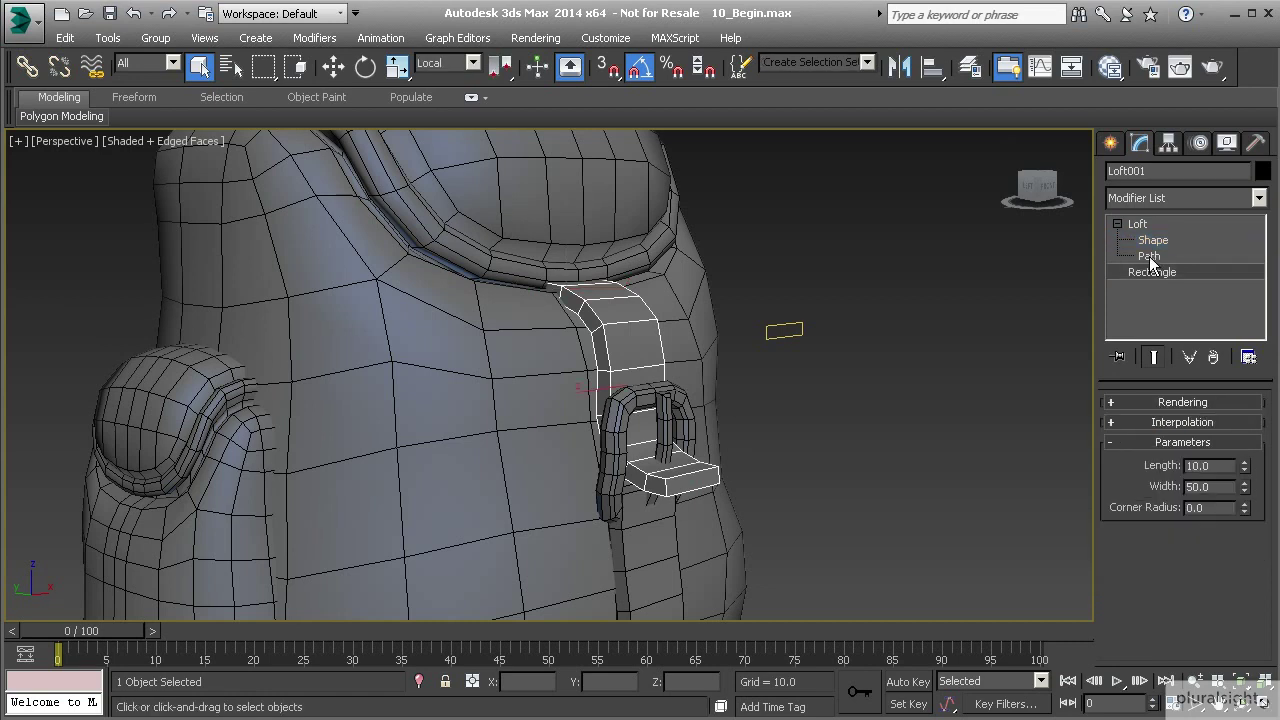
{"action": "left_click", "coordinate": [1148, 257]}
{"action": "left_click", "coordinate": [1117, 272]}
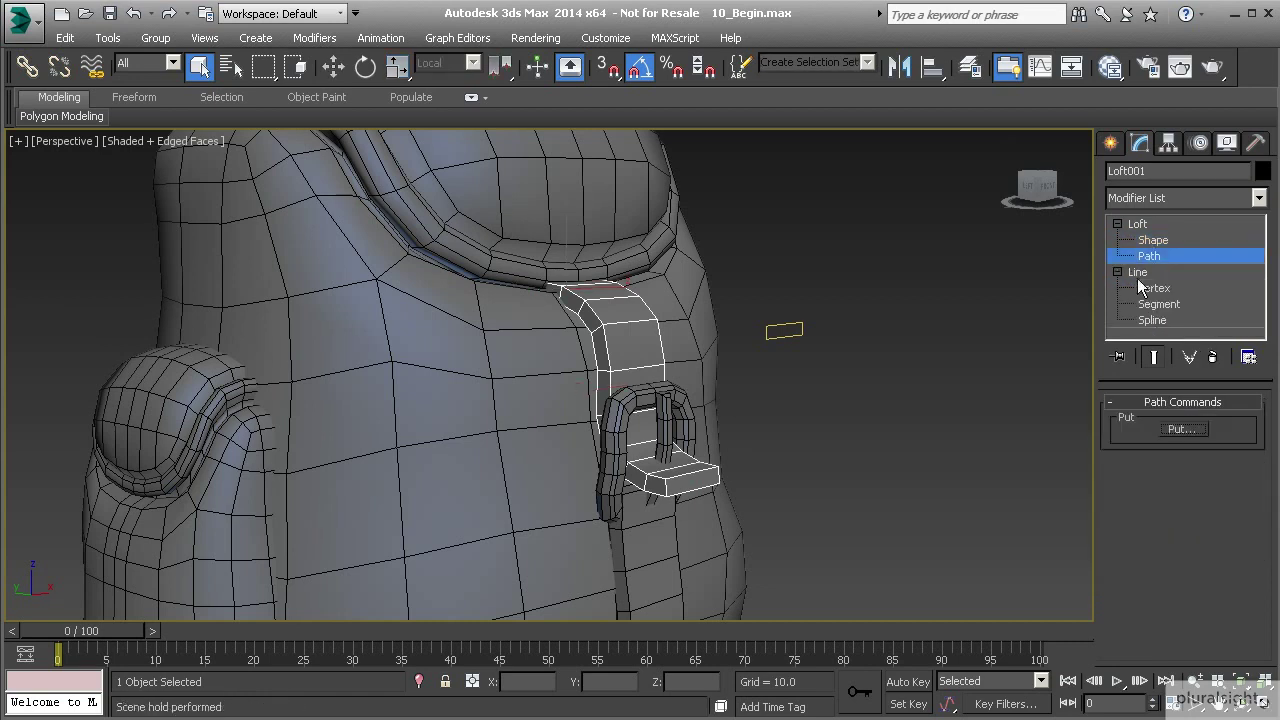
{"action": "left_click", "coordinate": [1155, 288]}
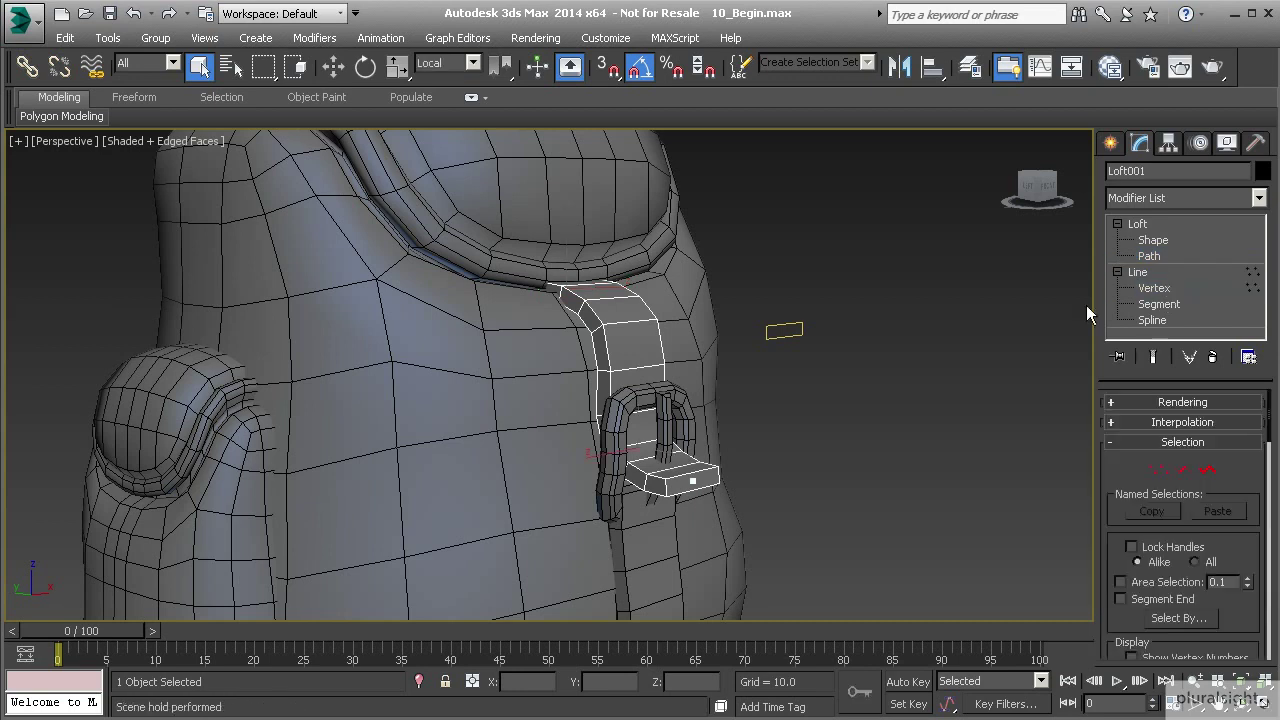
- Try moving the end vertex of the strap's path beside the buckle in the Left view
{"action": "key", "text": "l"}
{"action": "middle_click_drag", "start_coordinate": [683, 474], "coordinate": [512, 338]}
{"action": "middle_click_drag", "start_coordinate": [668, 505], "coordinate": [651, 432]}
{"action": "left_click", "coordinate": [657, 514]}
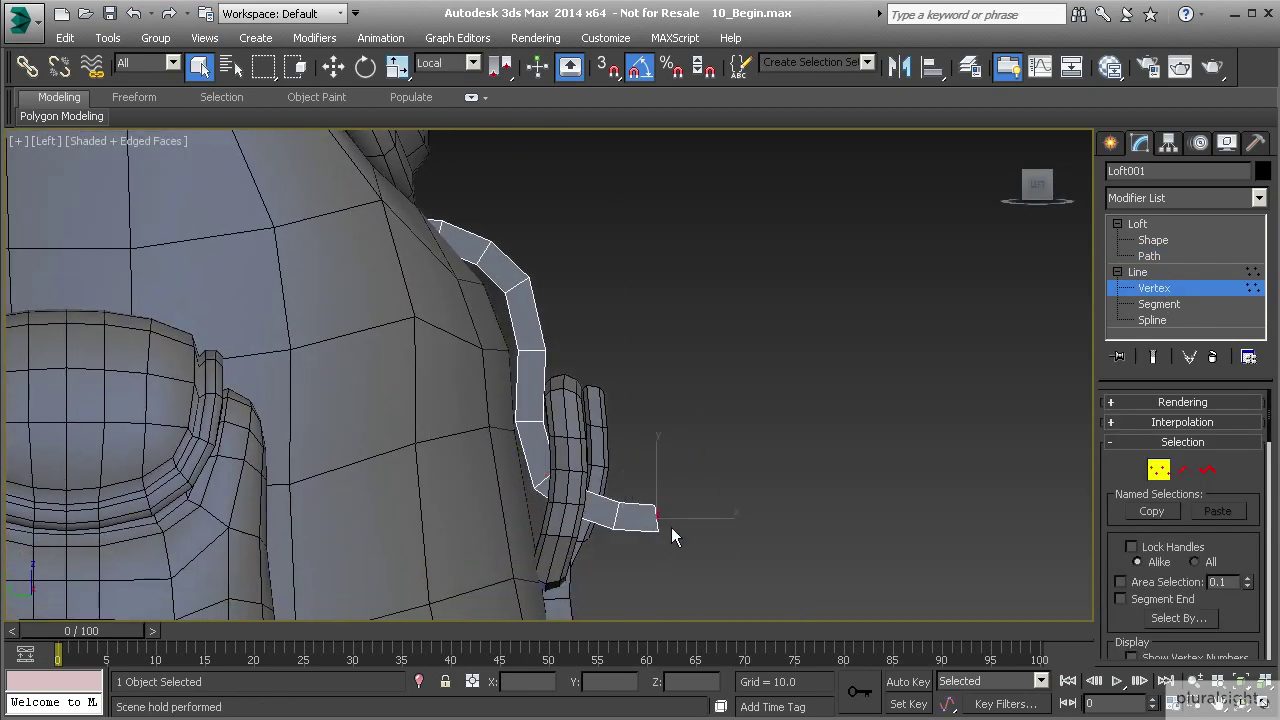
{"action": "key", "text": "w"}
{"action": "left_click_drag", "start_coordinate": [676, 512], "coordinate": [669, 490]}
{"action": "middle_click_drag", "start_coordinate": [560, 393], "coordinate": [640, 417]}
{"action": "scroll", "coordinate": [646, 421], "scroll_direction": "down", "scroll_amount": 3}
{"action": "middle_click_drag", "start_coordinate": [650, 518], "coordinate": [635, 433]}
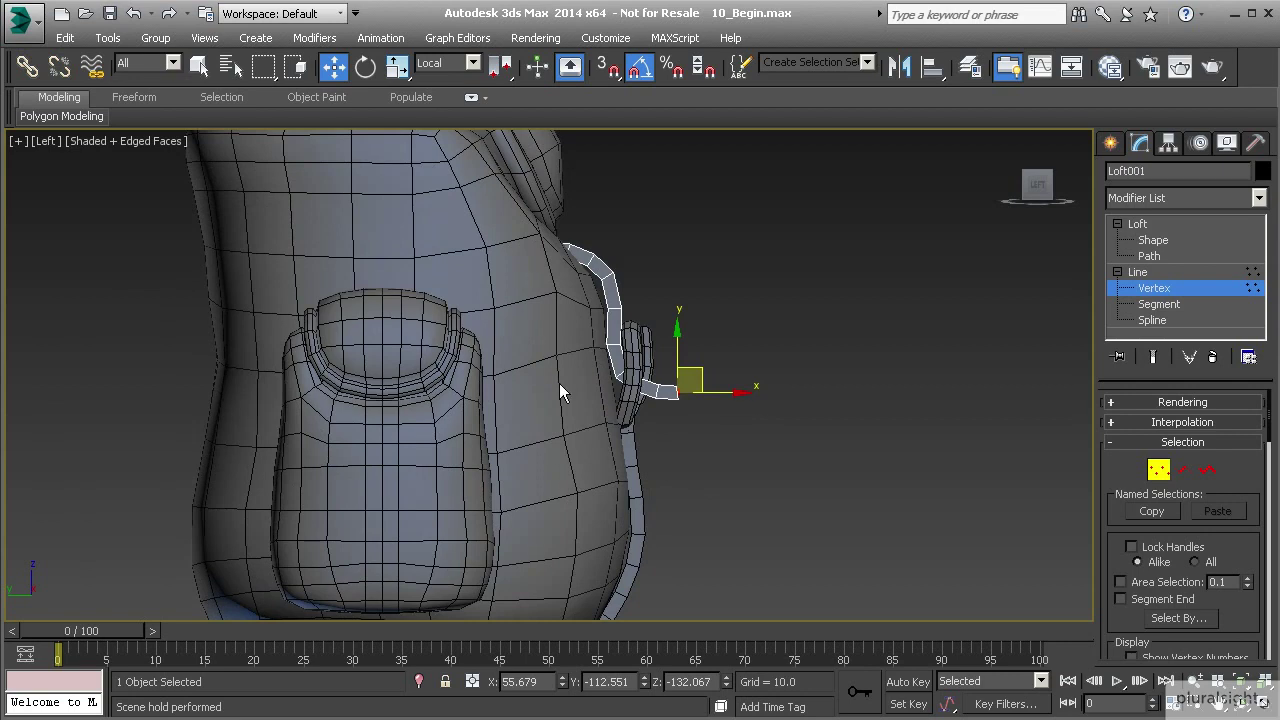
{"action": "scroll", "coordinate": [622, 443], "scroll_direction": "down", "scroll_amount": 2}
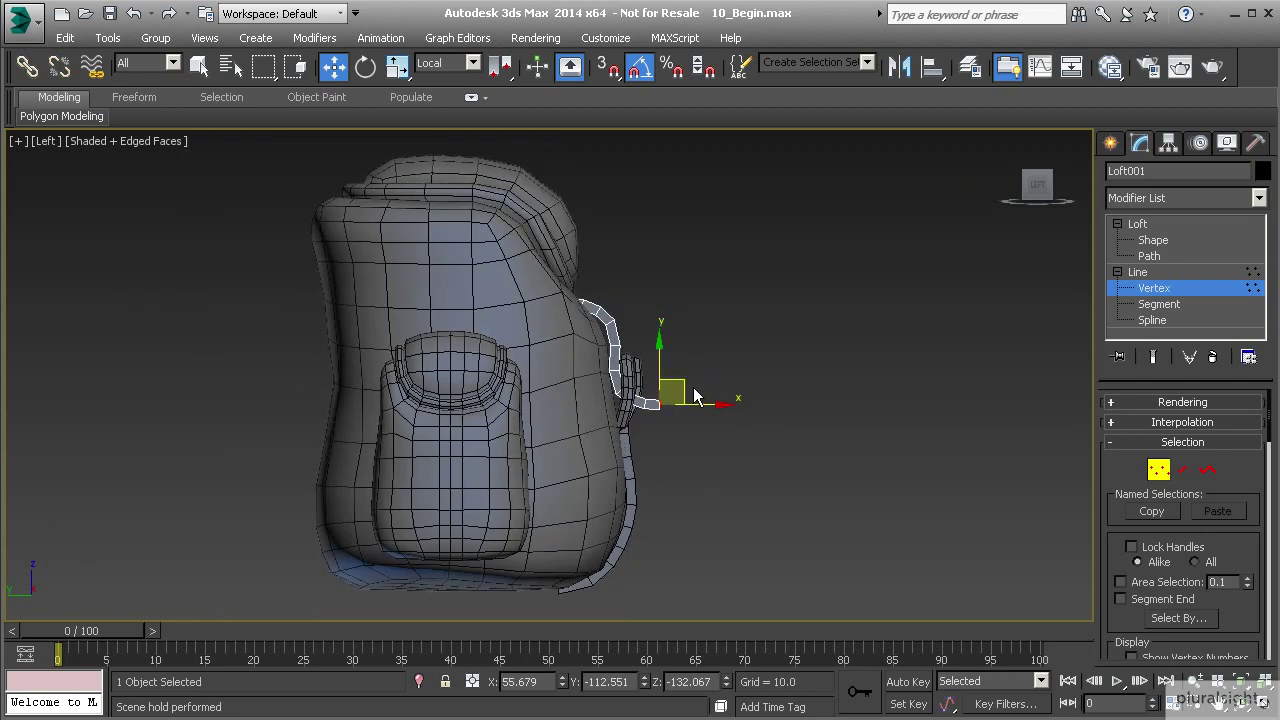
- Leave vertex editing of the strap's path and return to a Perspective view of the backpack's front
{"action": "left_click", "coordinate": [1165, 290]}
{"action": "left_click", "coordinate": [1117, 272]}
{"action": "left_click", "coordinate": [1117, 224]}
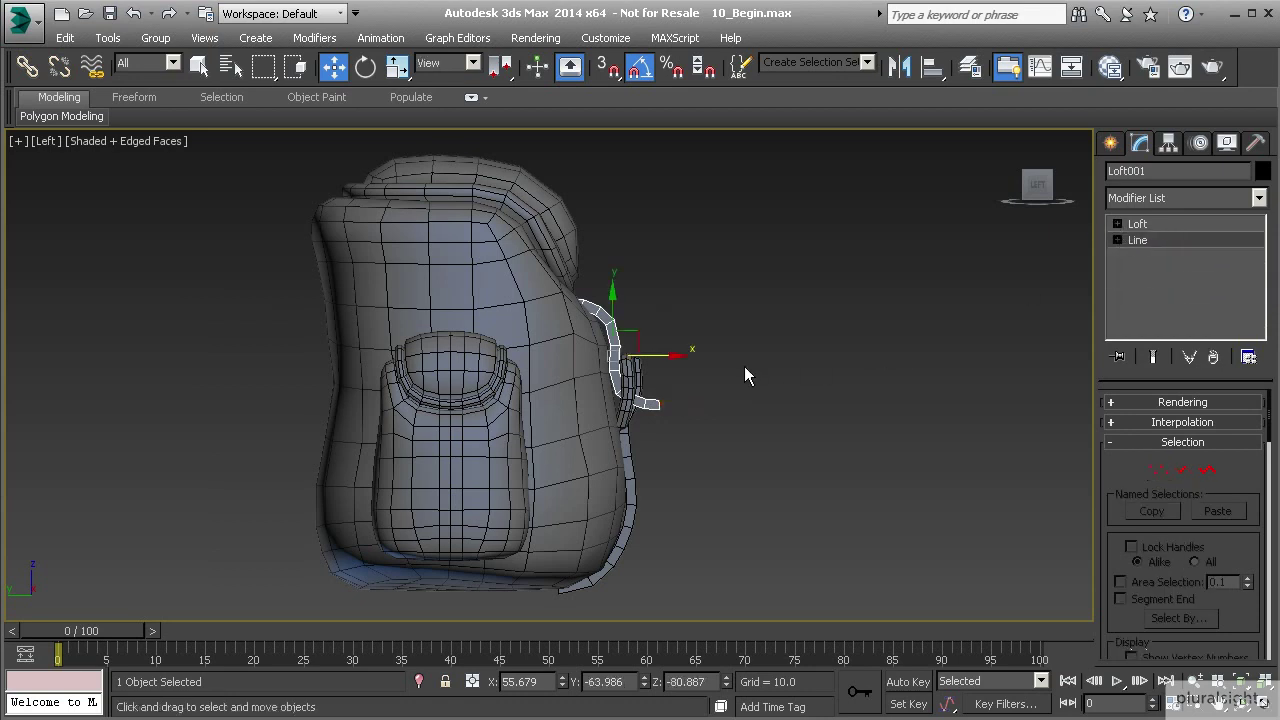
{"action": "key", "text": "p"}
{"action": "middle_click_drag", "start_coordinate": [797, 365], "coordinate": [690, 416], "text": "alt"}
{"action": "scroll", "coordinate": [686, 415], "scroll_direction": "up", "scroll_amount": 3}
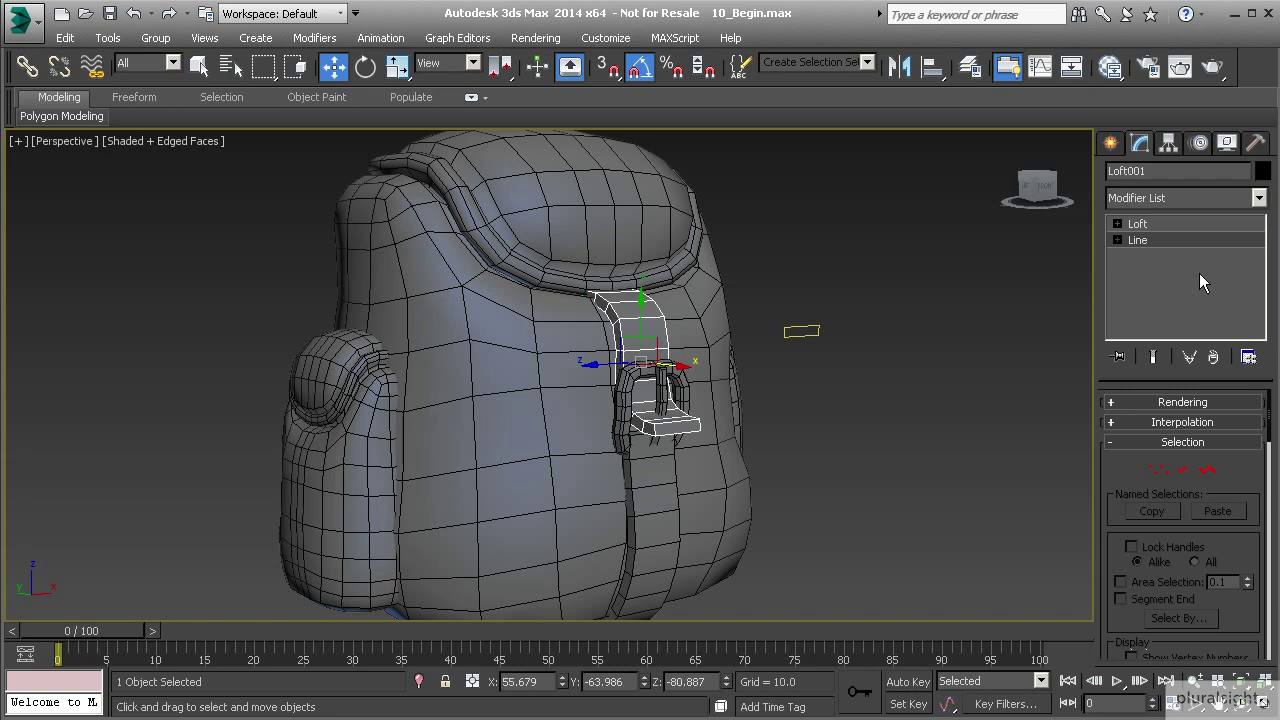
- Return to the strap's Loft level and add an Edit Poly modifier above it
{"action": "key", "text": "q"}
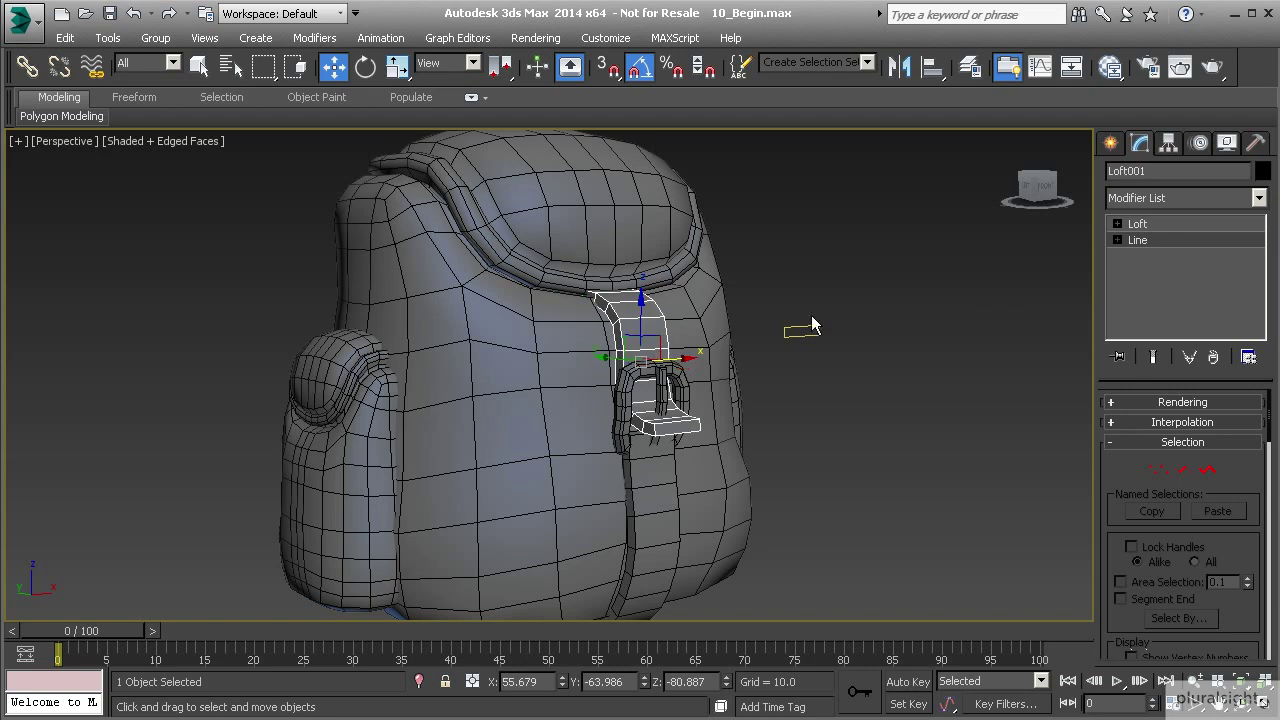
{"action": "left_click", "coordinate": [1140, 226]}
{"action": "left_click", "coordinate": [1117, 224]}
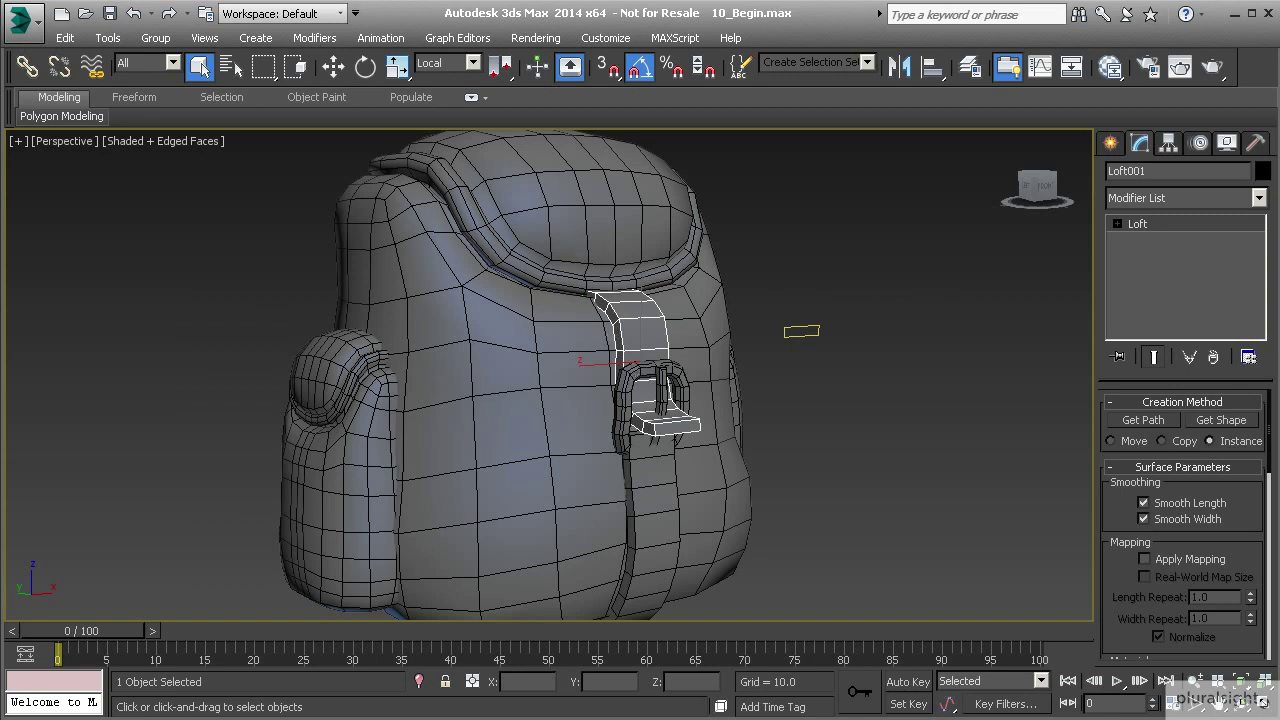
{"action": "left_click", "coordinate": [1259, 197]}
{"action": "scroll", "coordinate": [1250, 368], "scroll_direction": "down", "scroll_amount": 10}
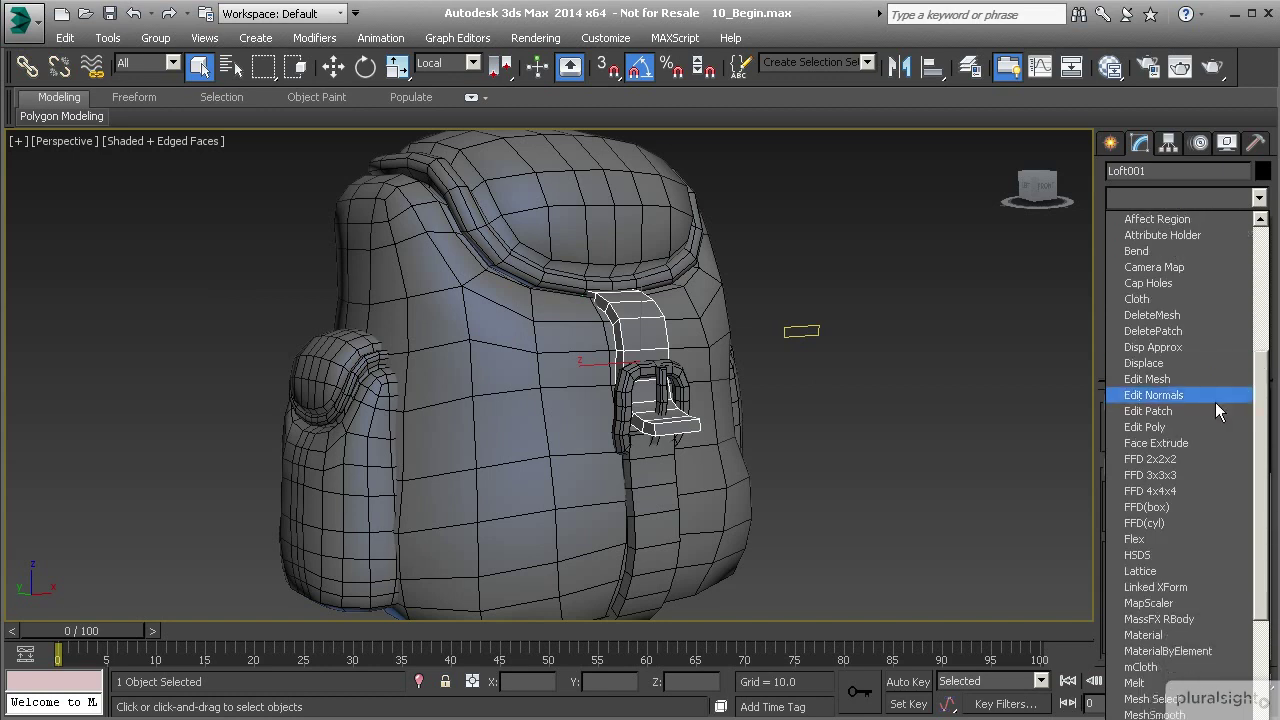
{"action": "left_click", "coordinate": [1150, 430]}
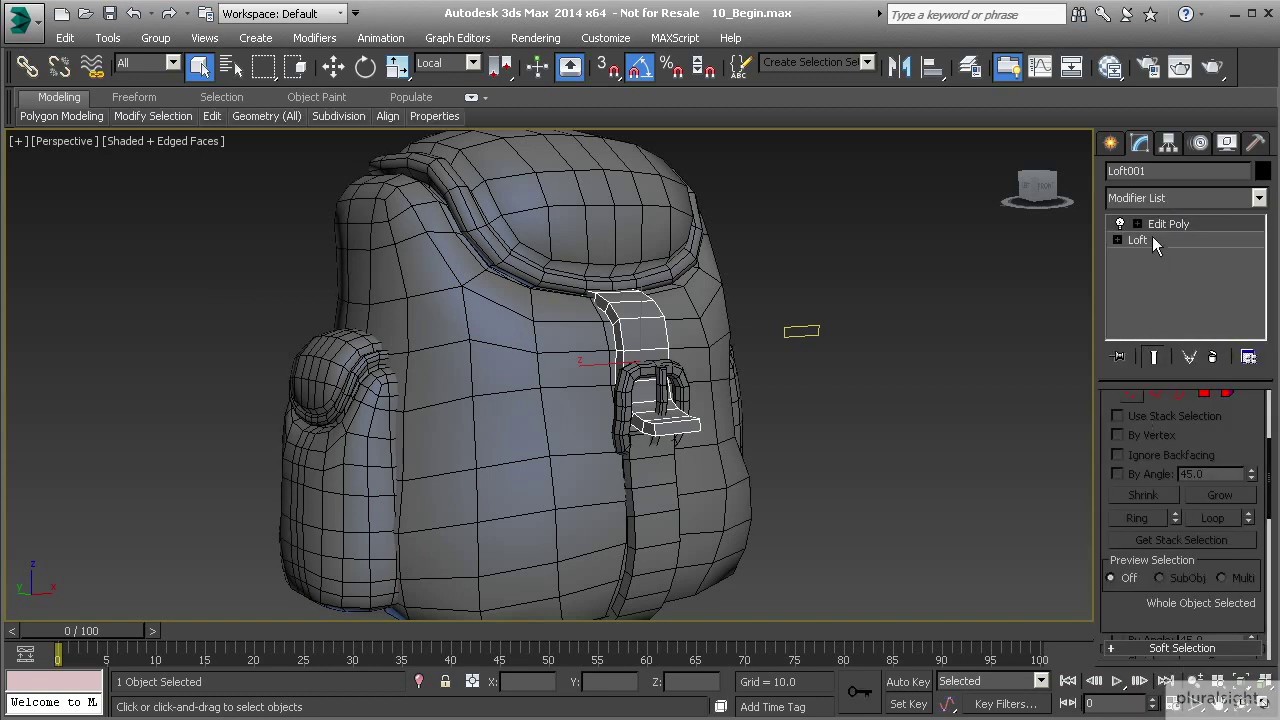
- Select the four lengthwise edge loops along both sides of the strap at the Edge level
{"action": "left_click_drag", "start_coordinate": [1200, 416], "coordinate": [1204, 457]}
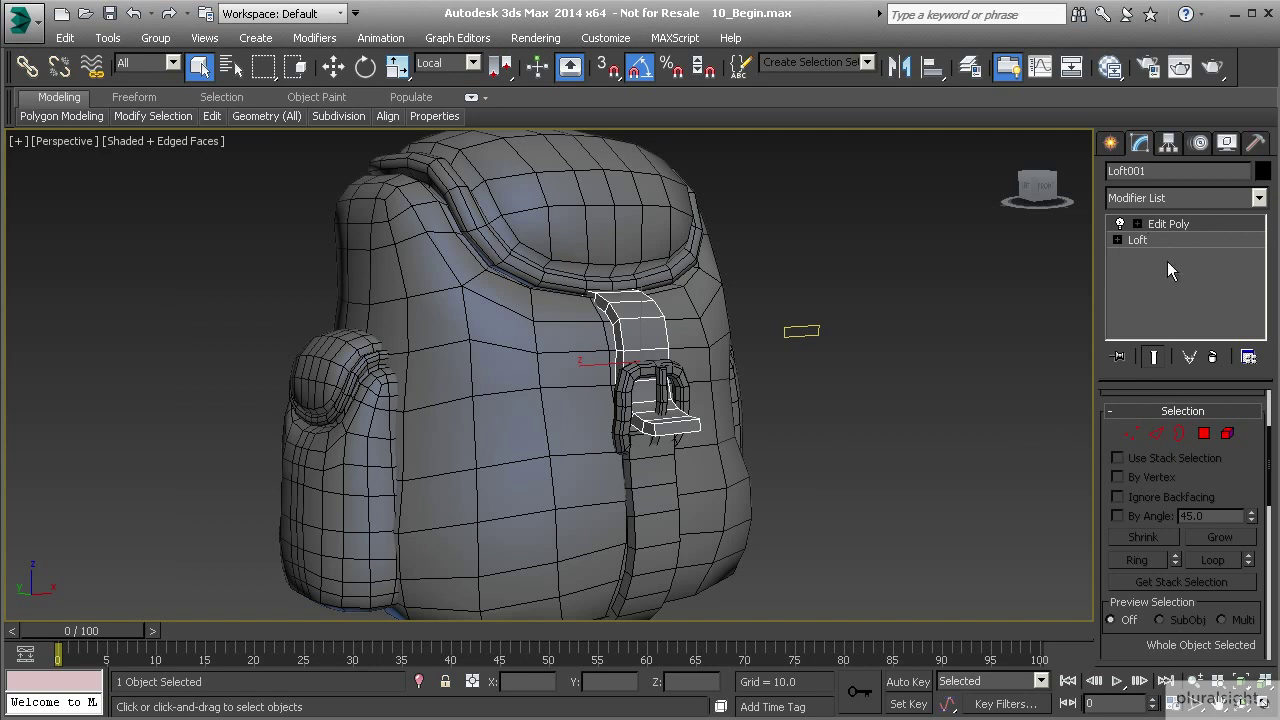
{"action": "left_click", "coordinate": [1156, 433]}
{"action": "scroll", "coordinate": [629, 321], "scroll_direction": "up", "scroll_amount": 4}
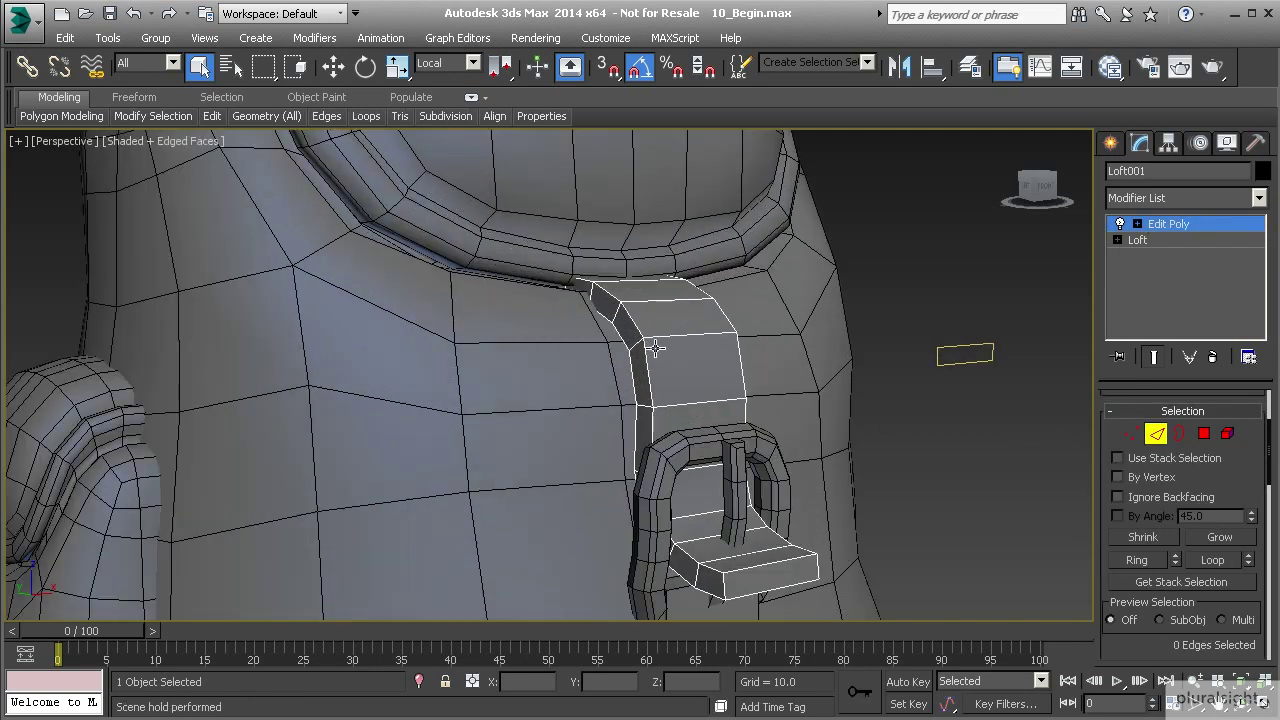
{"action": "double_click", "coordinate": [620, 335]}
{"action": "double_click", "coordinate": [619, 336], "text": "ctrl"}
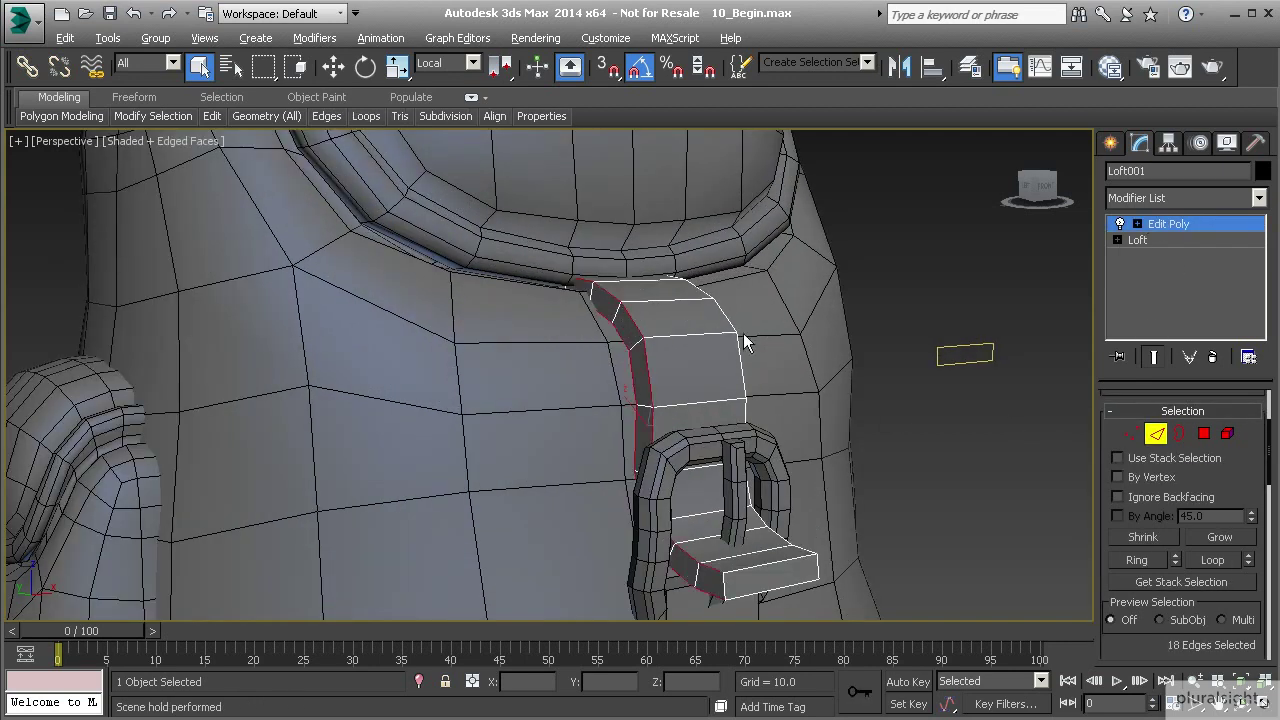
{"action": "middle_click_drag", "start_coordinate": [711, 334], "coordinate": [574, 346], "text": "alt"}
{"action": "double_click", "coordinate": [753, 324], "text": "ctrl"}
{"action": "double_click", "coordinate": [750, 358], "text": "ctrl"}
- Chamfer the selected lengthwise strap edges with an amount of 2.0 and 1 segment
{"action": "middle_click_drag", "start_coordinate": [752, 360], "coordinate": [1029, 504], "text": "alt"}
{"action": "scroll", "coordinate": [1146, 622], "scroll_direction": "down", "scroll_amount": 5}
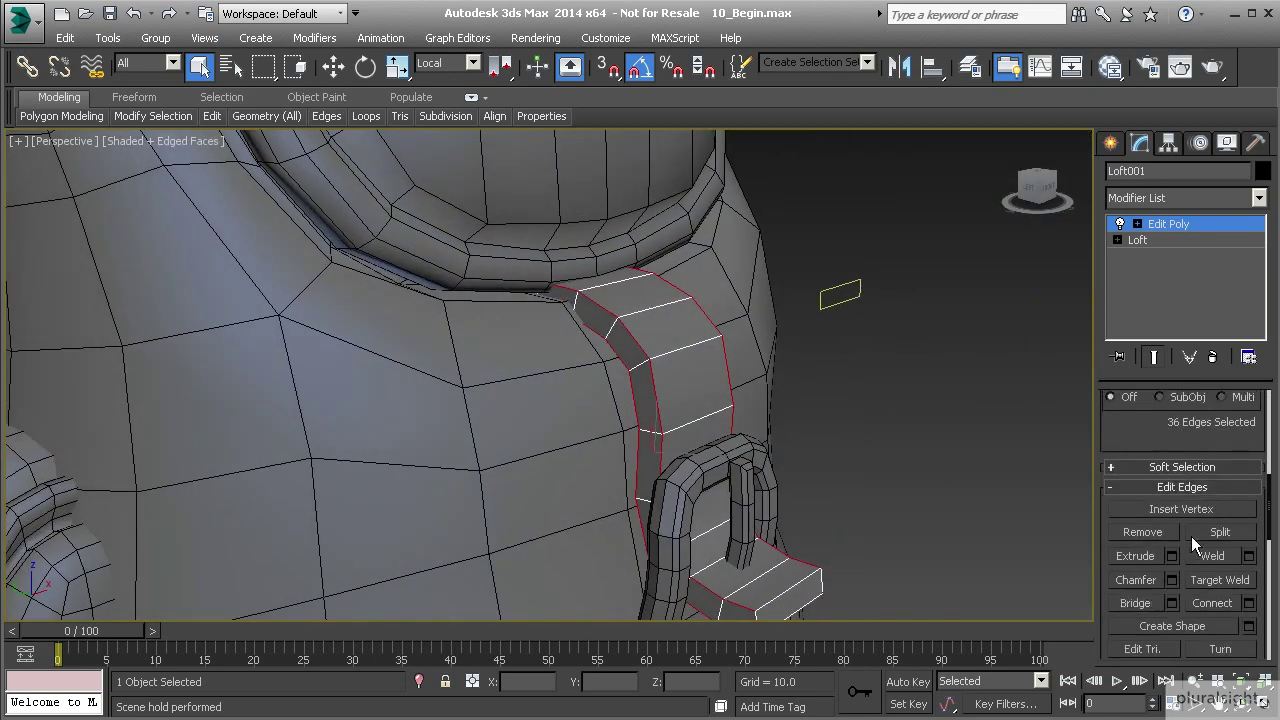
{"action": "left_click", "coordinate": [1172, 550]}
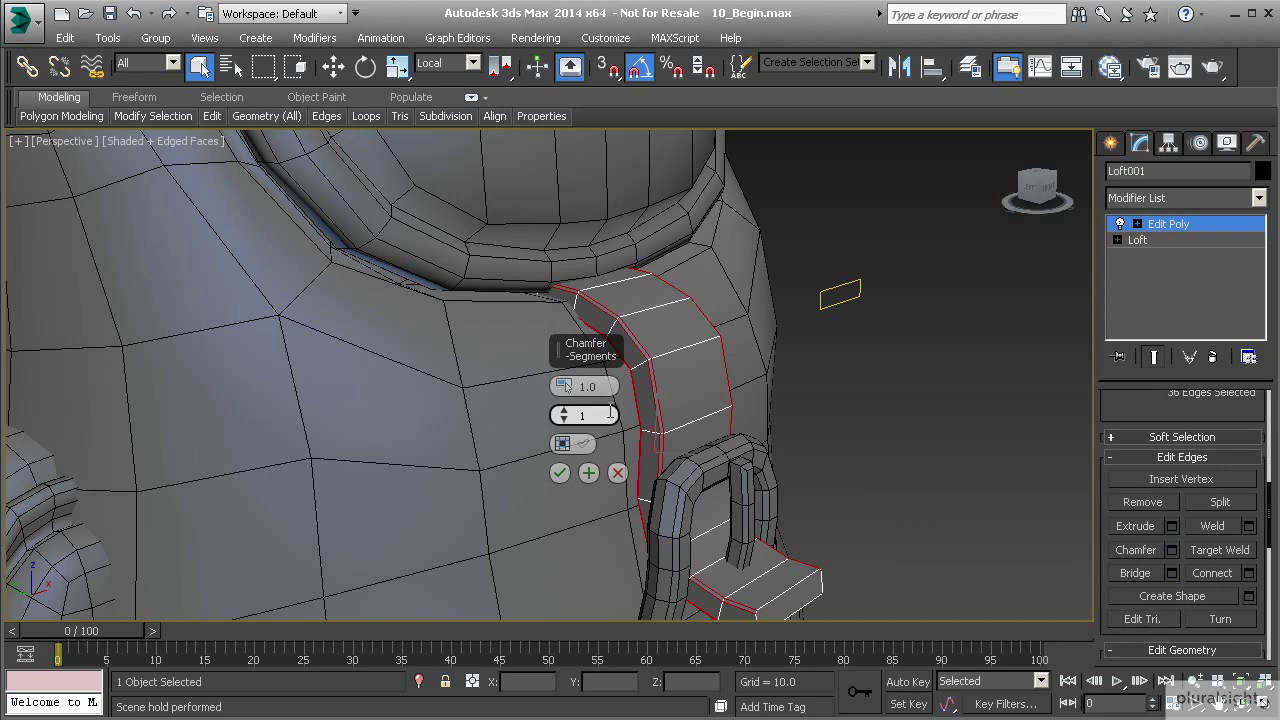
{"action": "type", "text": "2.0"}
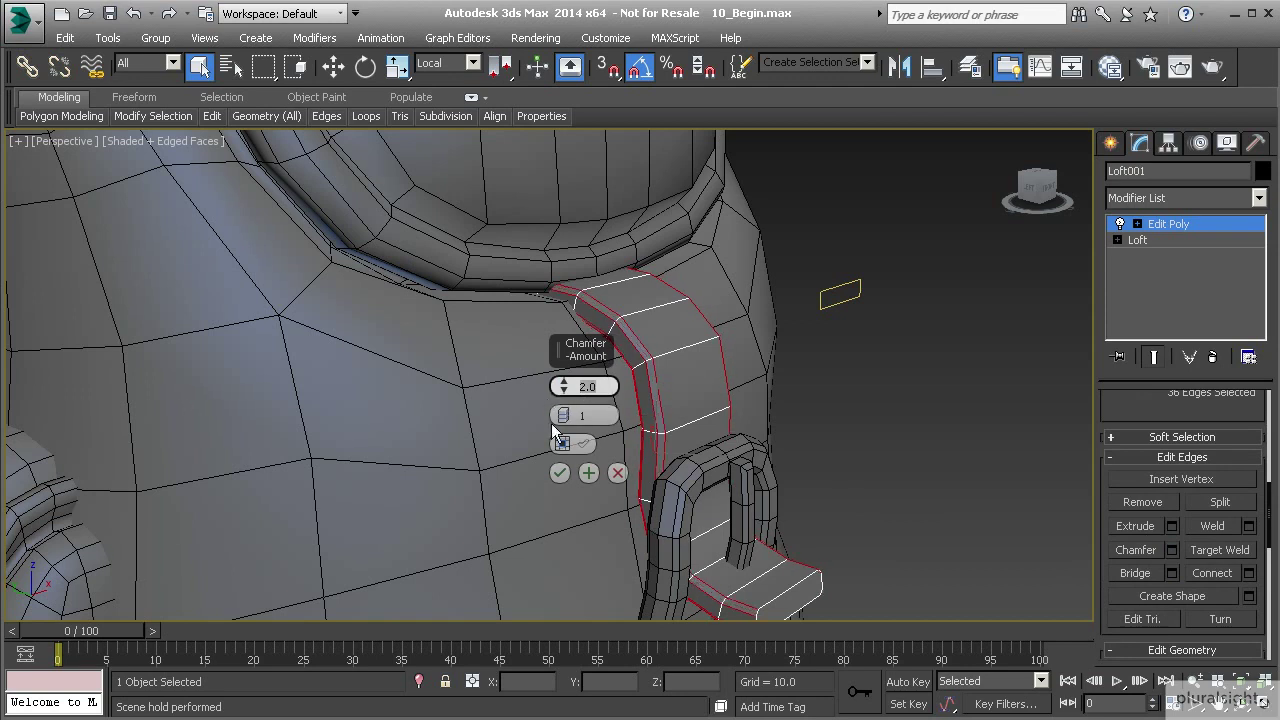
{"action": "left_click", "coordinate": [561, 473]}
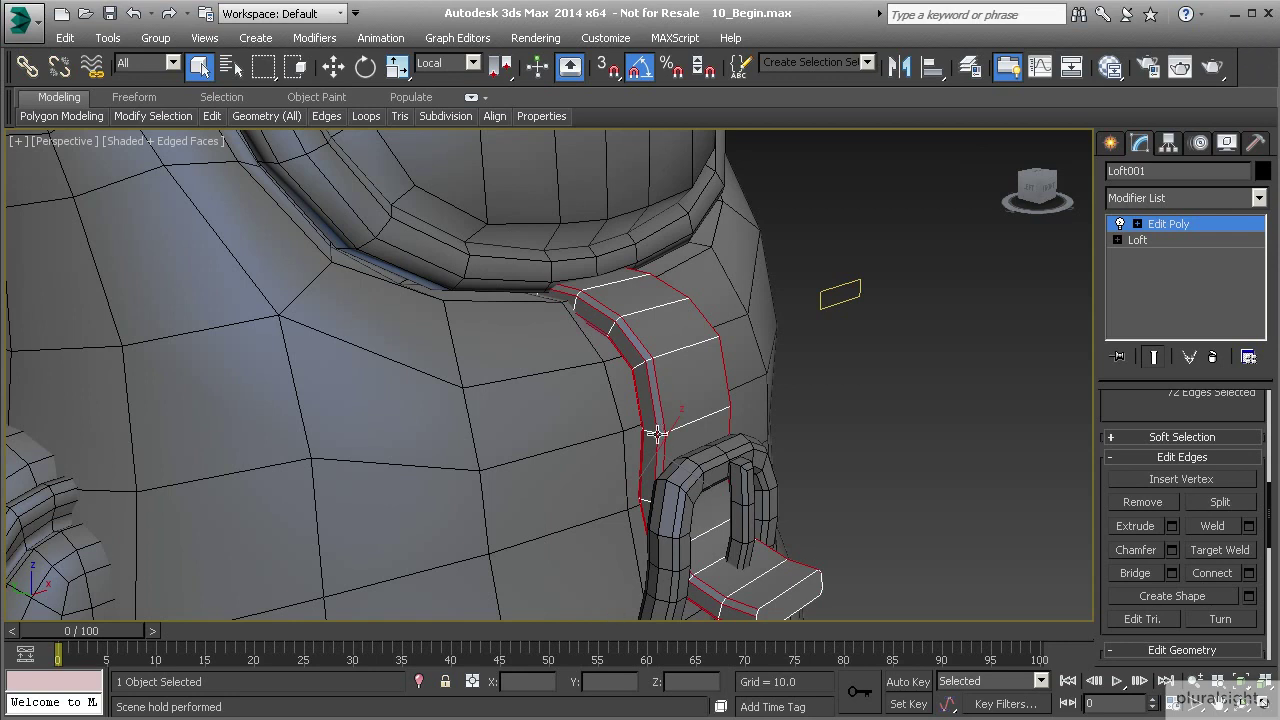
- Select the ring of crosswise edges along the strap, starting from the edge just above the buckle
{"action": "middle_click_drag", "start_coordinate": [678, 505], "coordinate": [651, 454]}
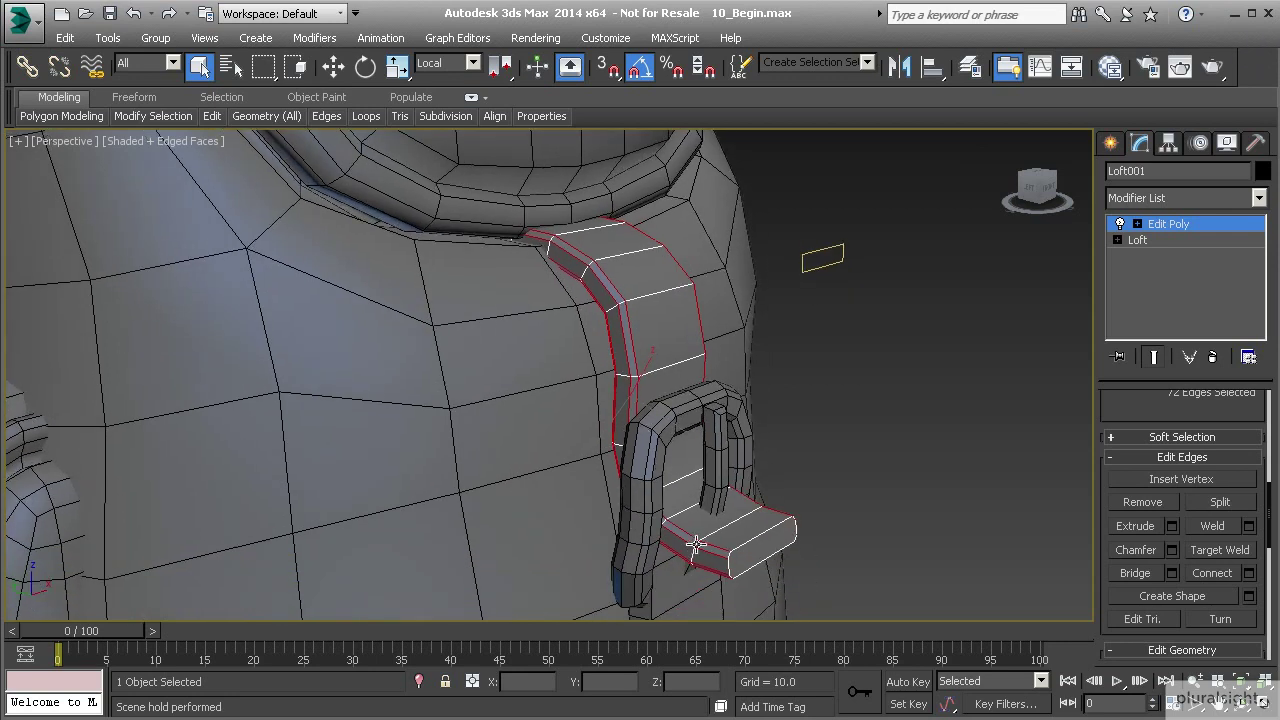
{"action": "middle_click_drag", "start_coordinate": [722, 527], "coordinate": [678, 518], "text": "alt"}
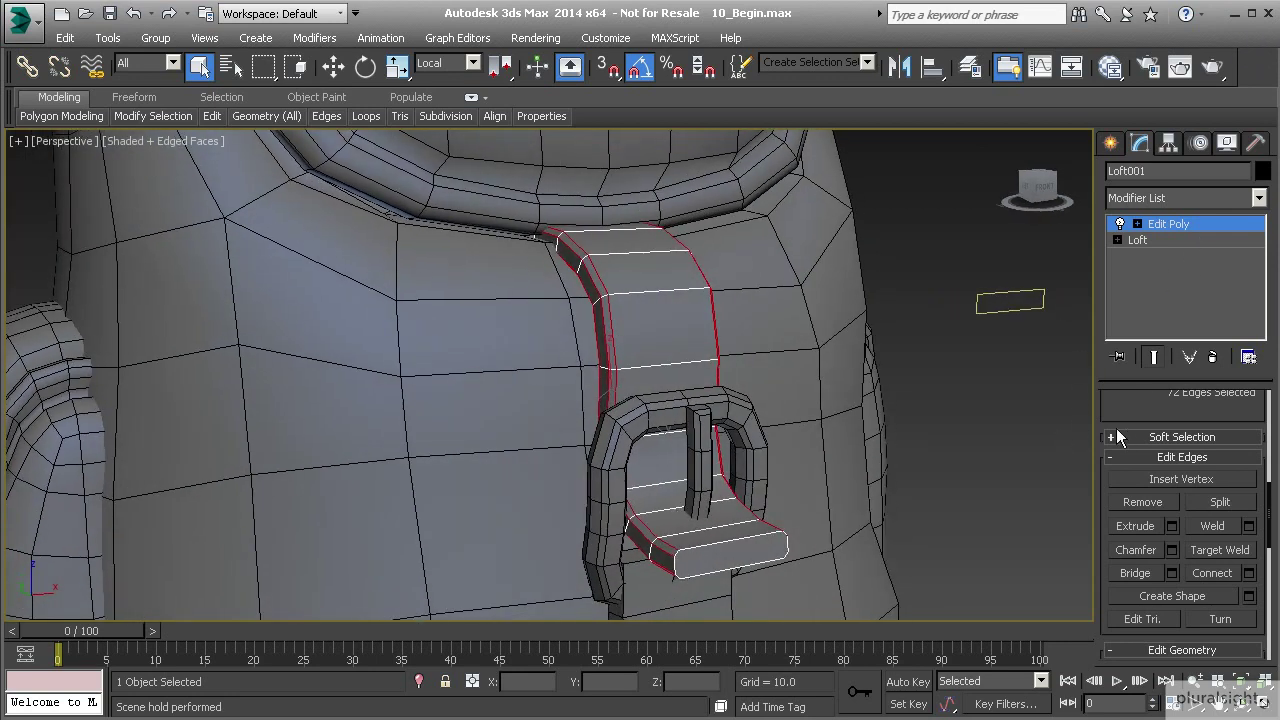
{"action": "middle_click_drag", "start_coordinate": [690, 480], "coordinate": [656, 391], "text": "alt"}
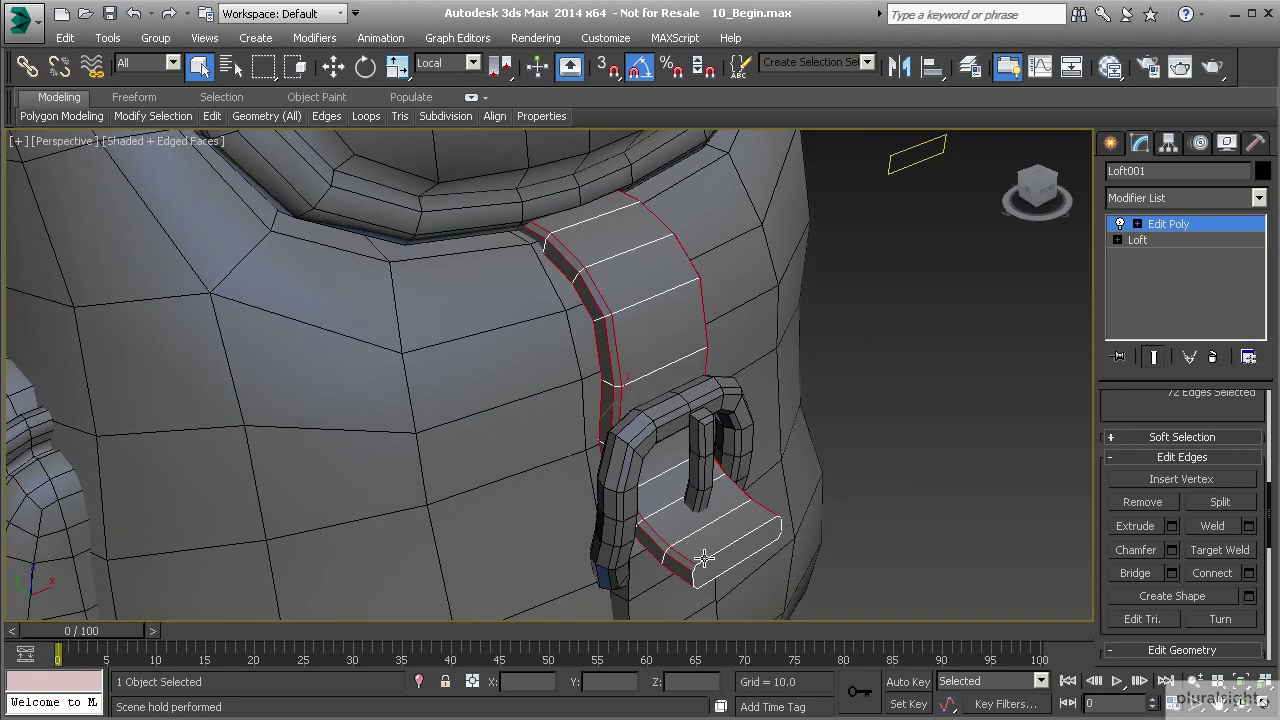
{"action": "left_click", "coordinate": [665, 365]}
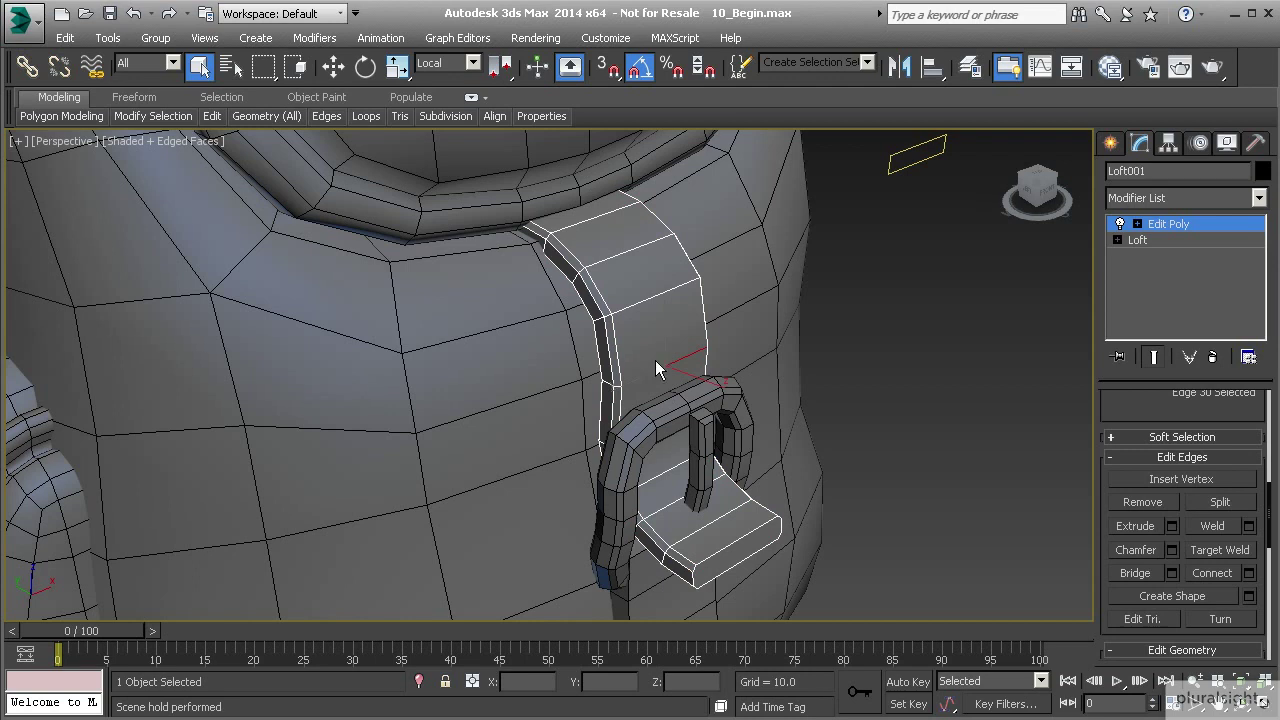
{"action": "middle_click_drag", "start_coordinate": [711, 492], "coordinate": [800, 441], "text": "alt"}
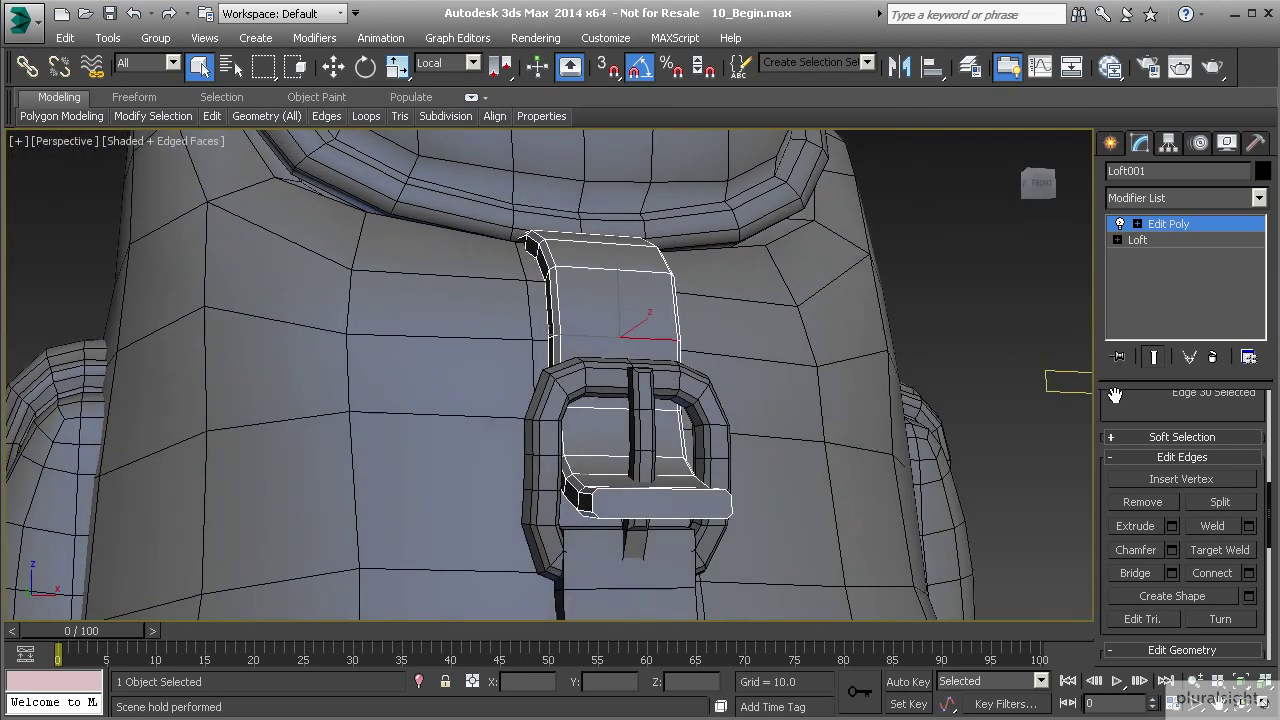
{"action": "scroll", "coordinate": [1180, 470], "scroll_direction": "up", "scroll_amount": 5}
{"action": "left_click", "coordinate": [1137, 507]}
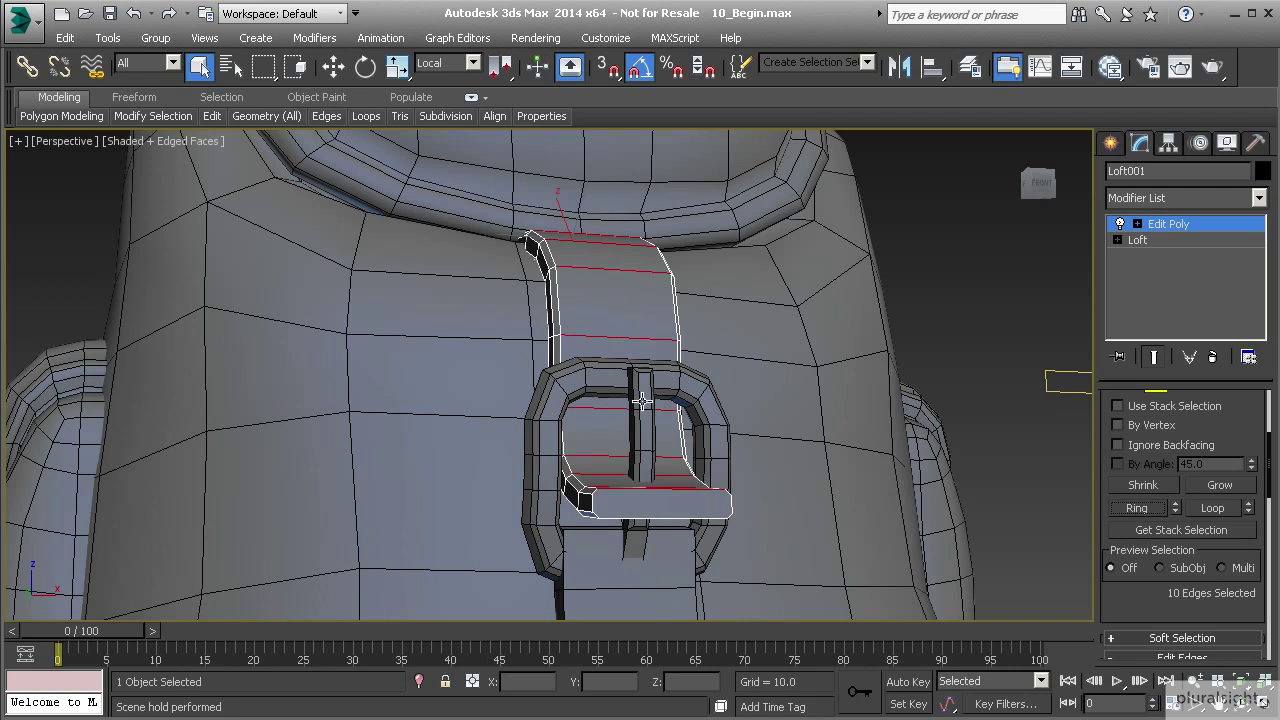
- Extend the edge selection with the ring of crosswise edges around the free end and underside of the upper strap
{"action": "middle_click_drag", "start_coordinate": [607, 421], "coordinate": [628, 364], "text": "alt"}
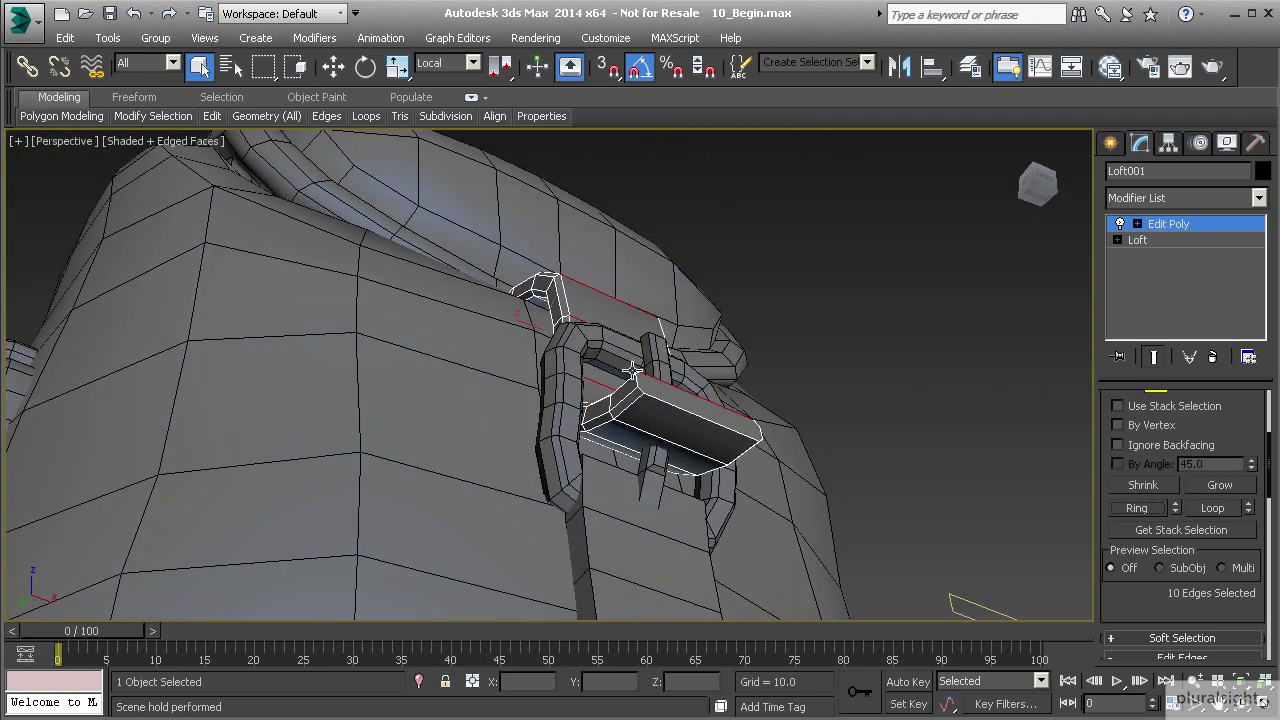
{"action": "middle_click_drag", "start_coordinate": [657, 452], "coordinate": [655, 410], "text": "alt"}
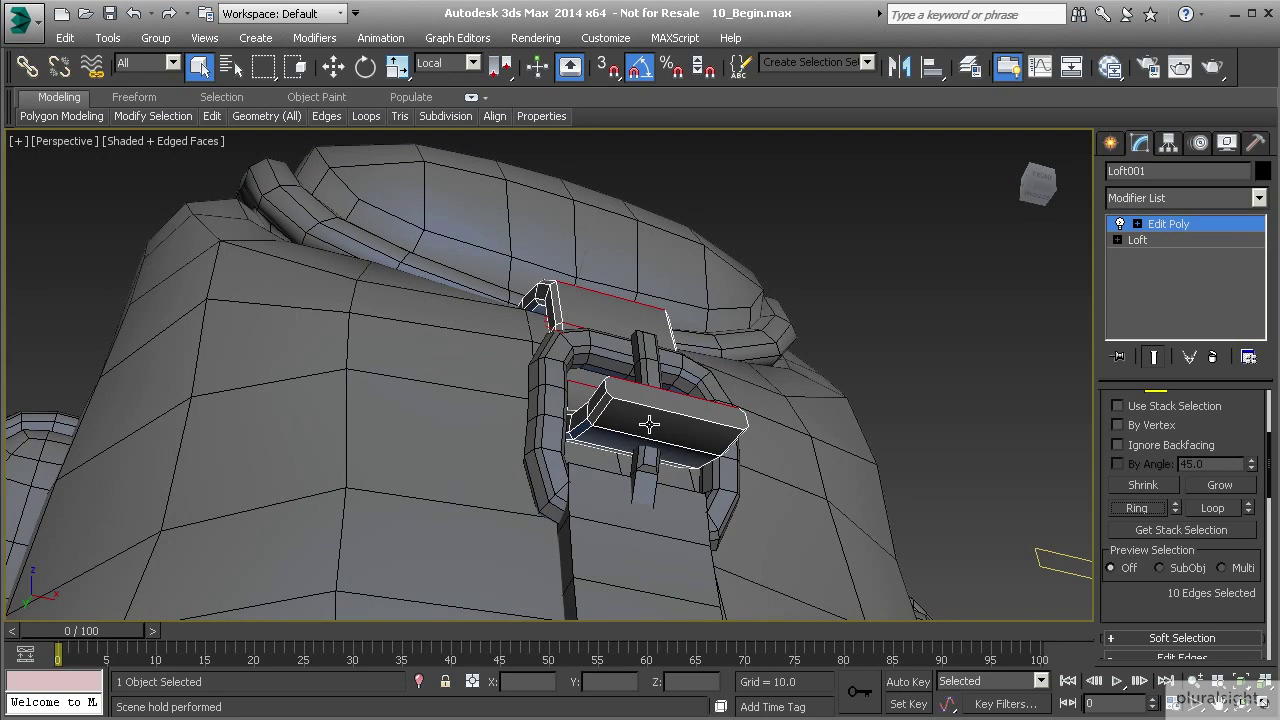
{"action": "left_click", "coordinate": [660, 409], "text": "ctrl"}
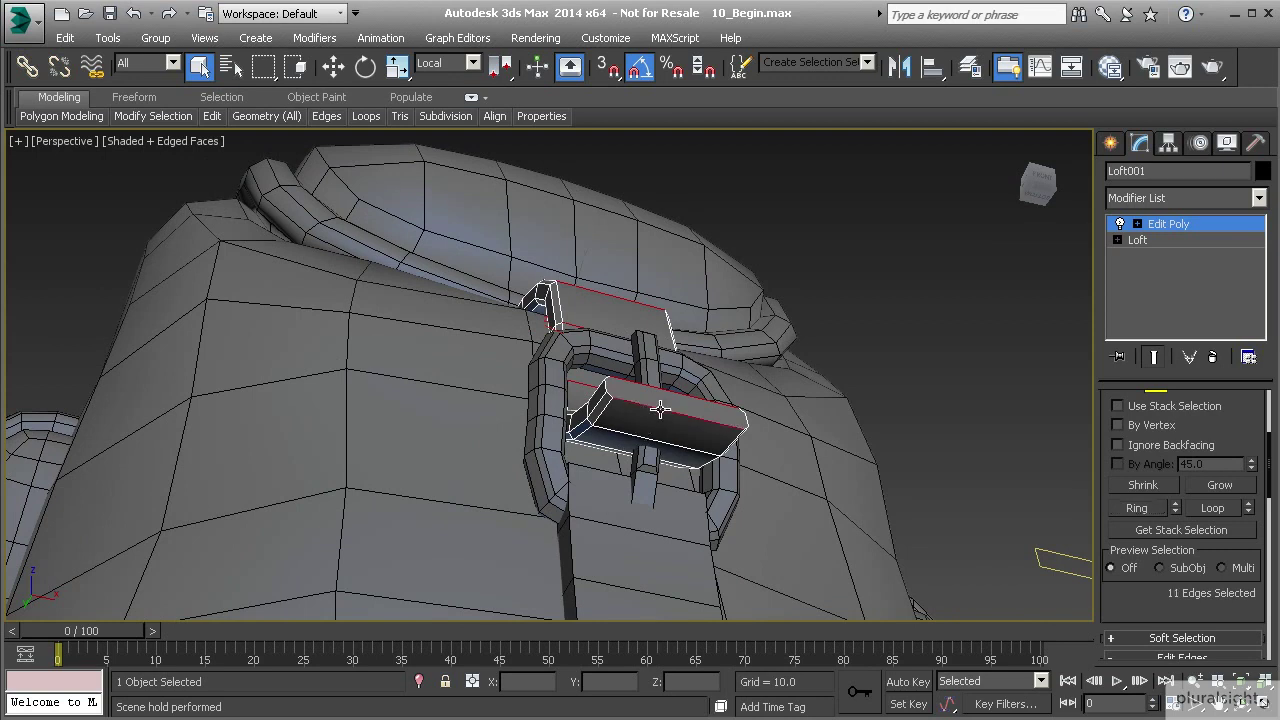
{"action": "left_click", "coordinate": [1139, 510]}
- Connect the selected crosswise edges with 3 segments to add lengthwise loops along the upper strap
{"action": "middle_click_drag", "start_coordinate": [633, 414], "coordinate": [652, 341], "text": "alt"}
{"action": "scroll", "coordinate": [622, 436], "scroll_direction": "up", "scroll_amount": 2}
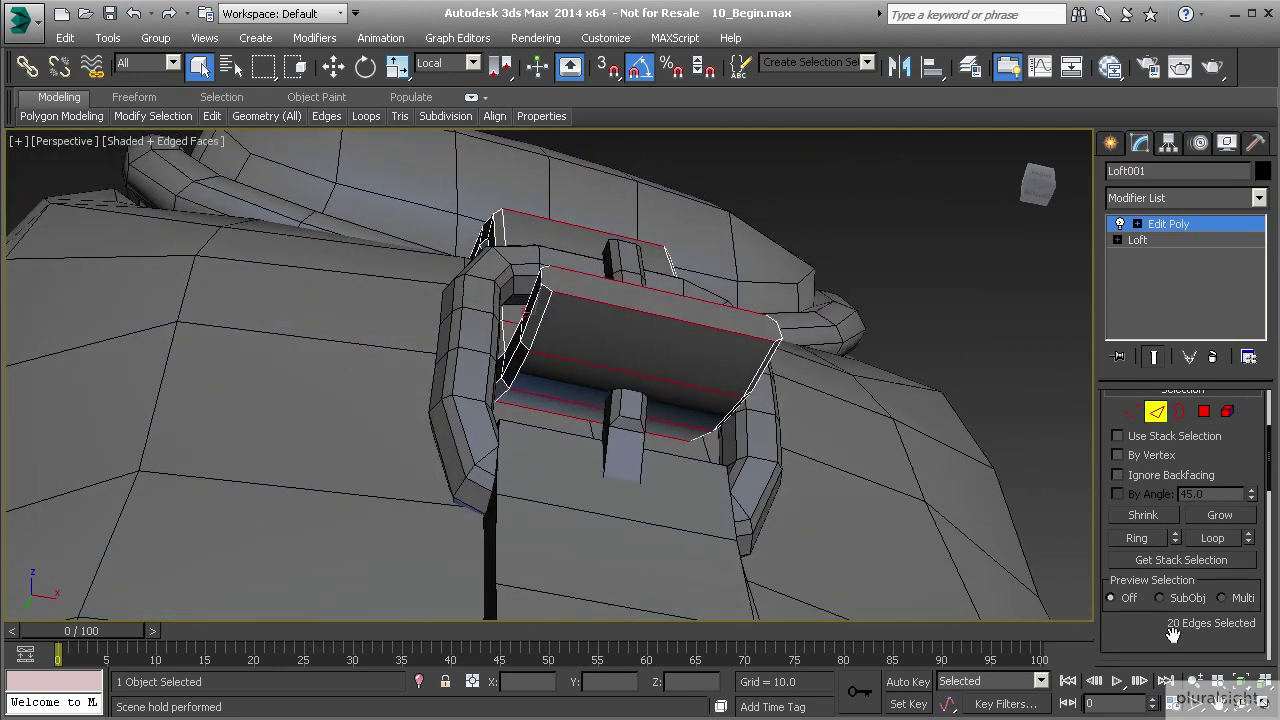
{"action": "scroll", "coordinate": [1163, 603], "scroll_direction": "down", "scroll_amount": 6}
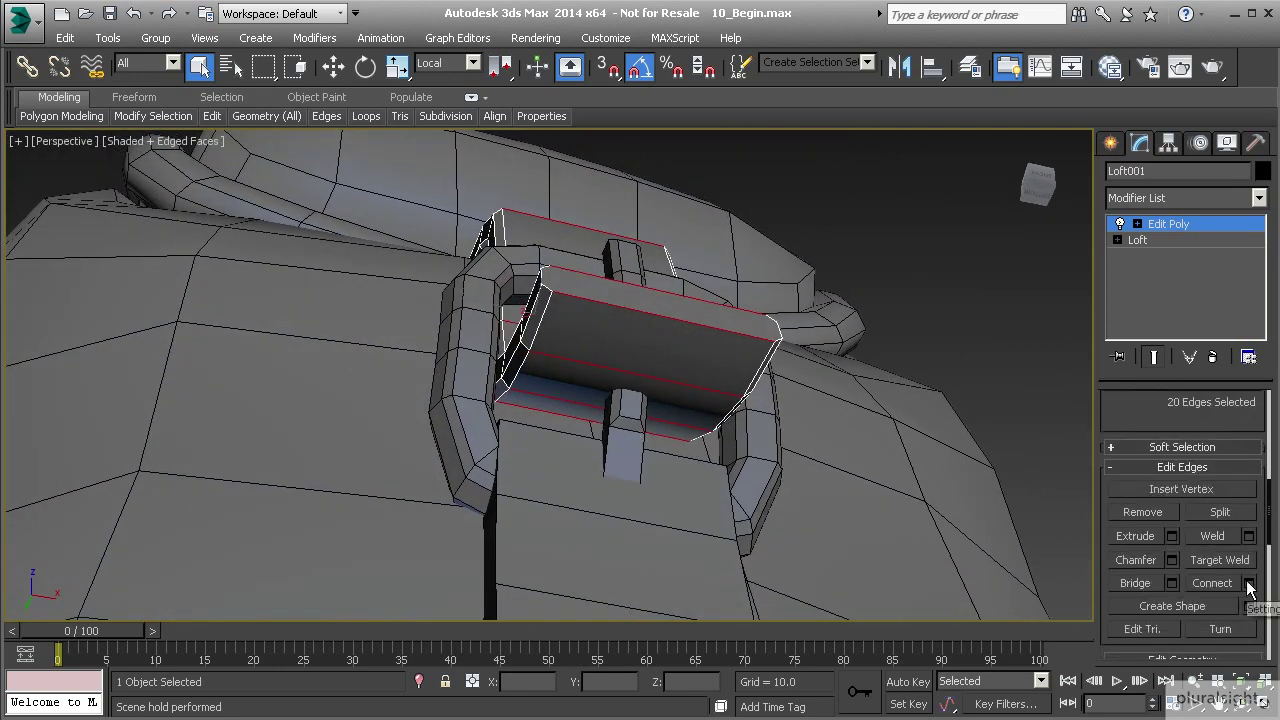
{"action": "left_click", "coordinate": [1249, 583]}
{"action": "left_click", "coordinate": [563, 385]}
{"action": "left_click", "coordinate": [563, 385]}
{"action": "left_click", "coordinate": [559, 473]}
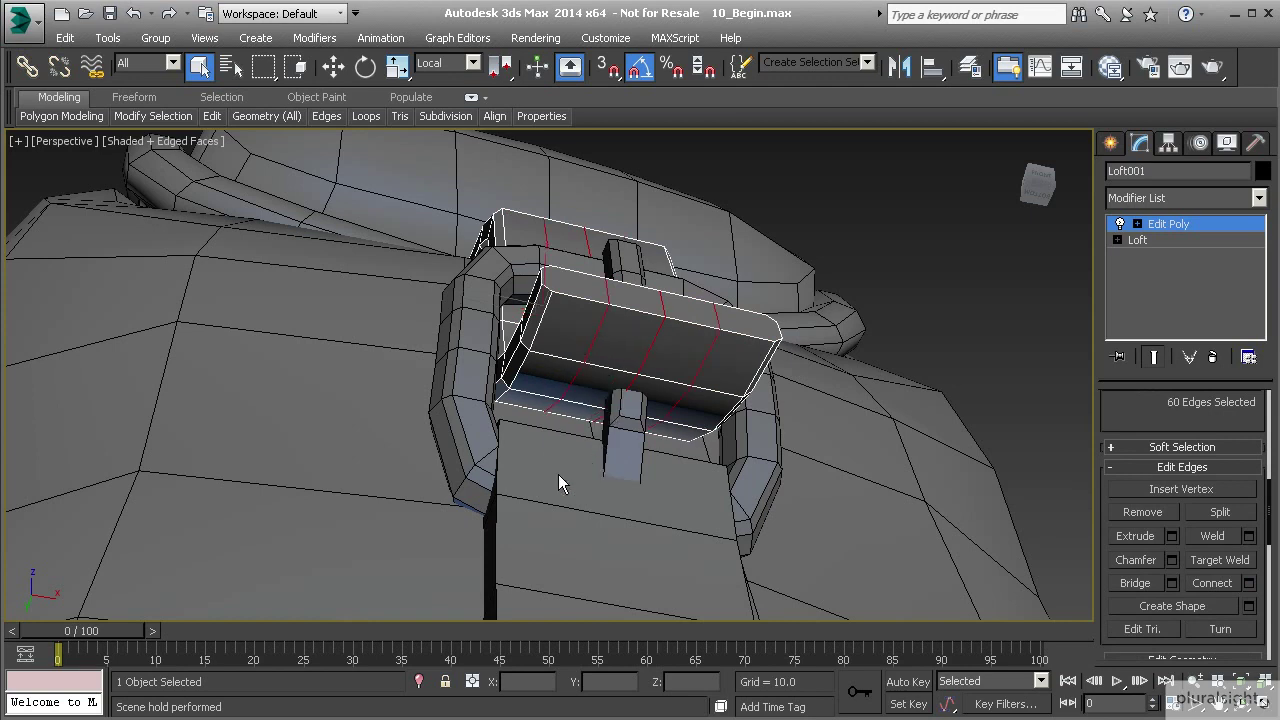
- At the Vertex level, Cut two crosswise edges over the end face of the strap's tip, one near its upper and one near its lower border
{"action": "middle_click_drag", "start_coordinate": [574, 294], "coordinate": [601, 425], "text": "alt"}
{"action": "key", "text": "1"}
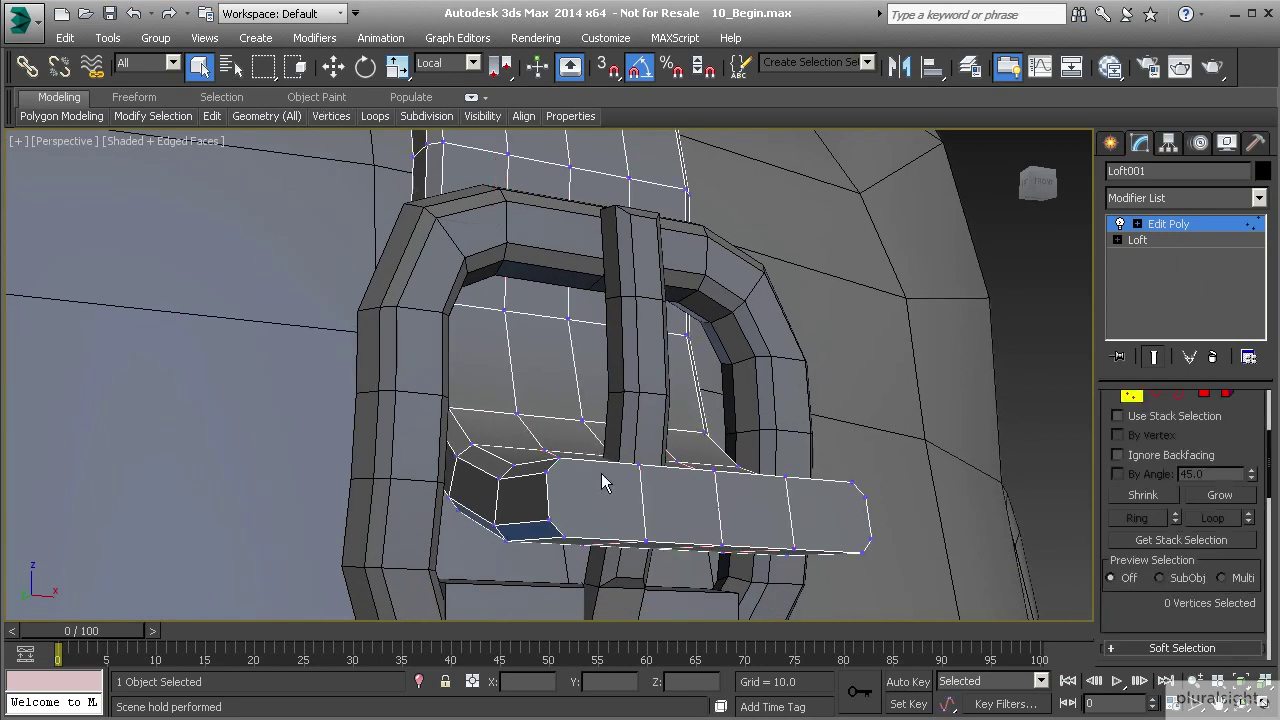
{"action": "right_click", "coordinate": [588, 483]}
{"action": "left_click", "coordinate": [567, 297]}
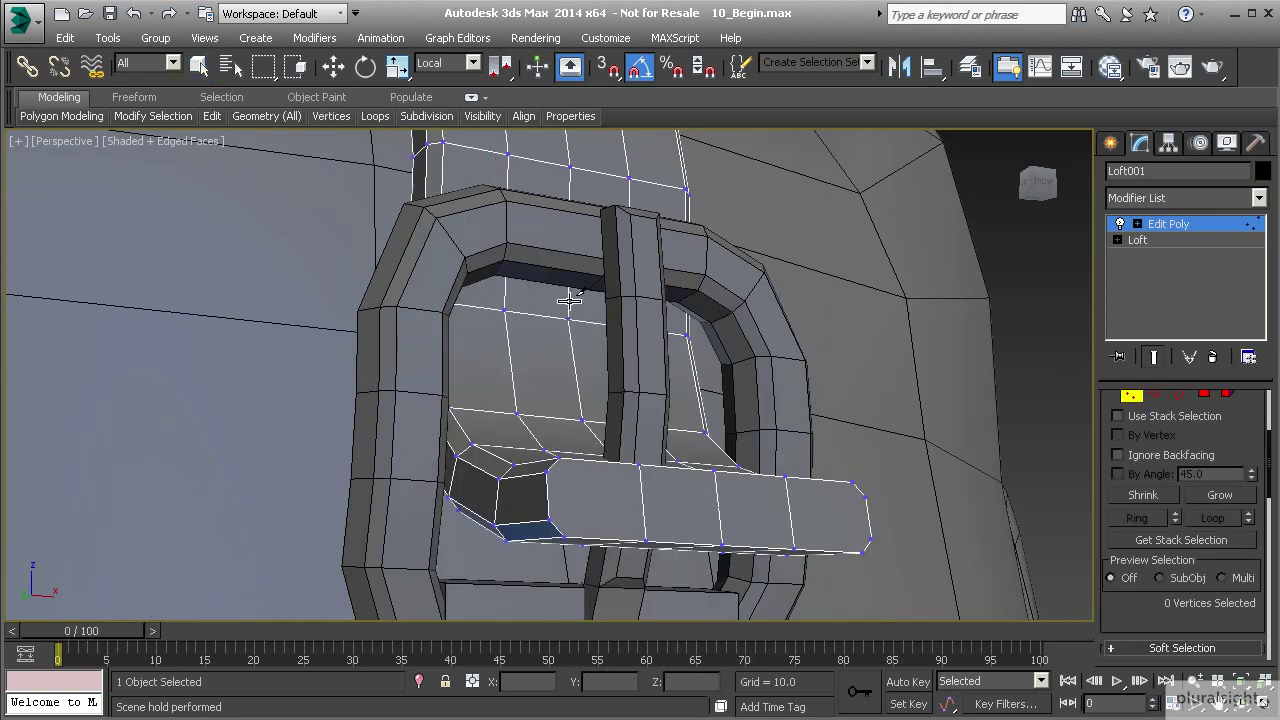
{"action": "left_click", "coordinate": [548, 466]}
{"action": "left_click", "coordinate": [869, 495]}
{"action": "left_click", "coordinate": [549, 519]}
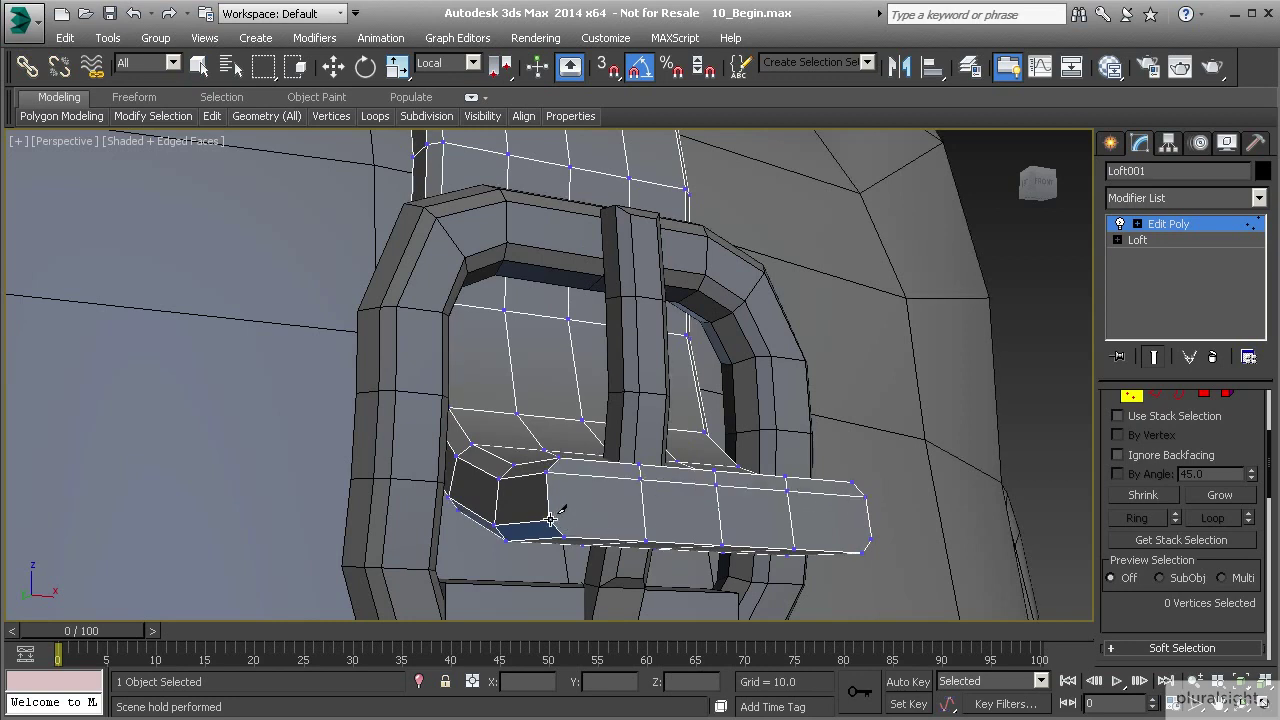
{"action": "left_click", "coordinate": [867, 540]}
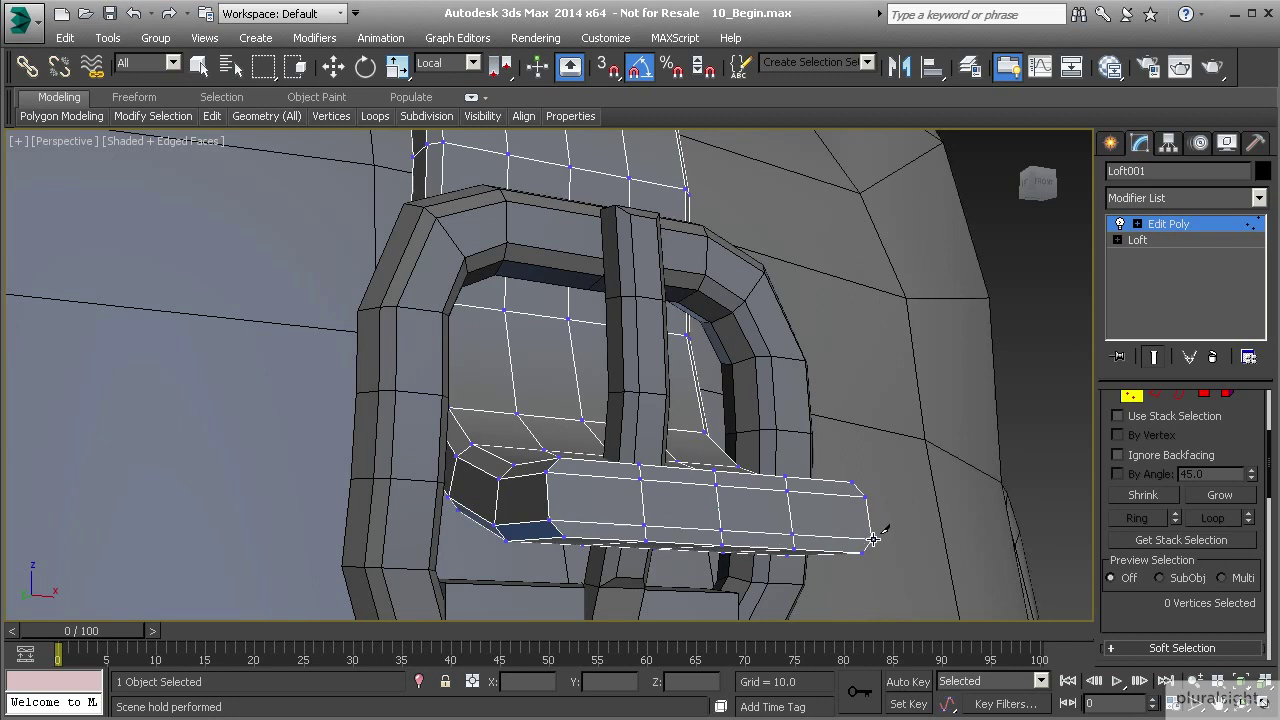
- Select the six central polygons on the strap's end face at the Polygon level and move them outward to start rounding the tip
{"action": "scroll", "coordinate": [659, 408], "scroll_direction": "down", "scroll_amount": 2}
{"action": "middle_click_drag", "start_coordinate": [659, 408], "coordinate": [594, 203], "text": "alt"}
{"action": "middle_click_drag", "start_coordinate": [531, 311], "coordinate": [576, 231], "text": "alt"}
{"action": "scroll", "coordinate": [602, 414], "scroll_direction": "up", "scroll_amount": 2}
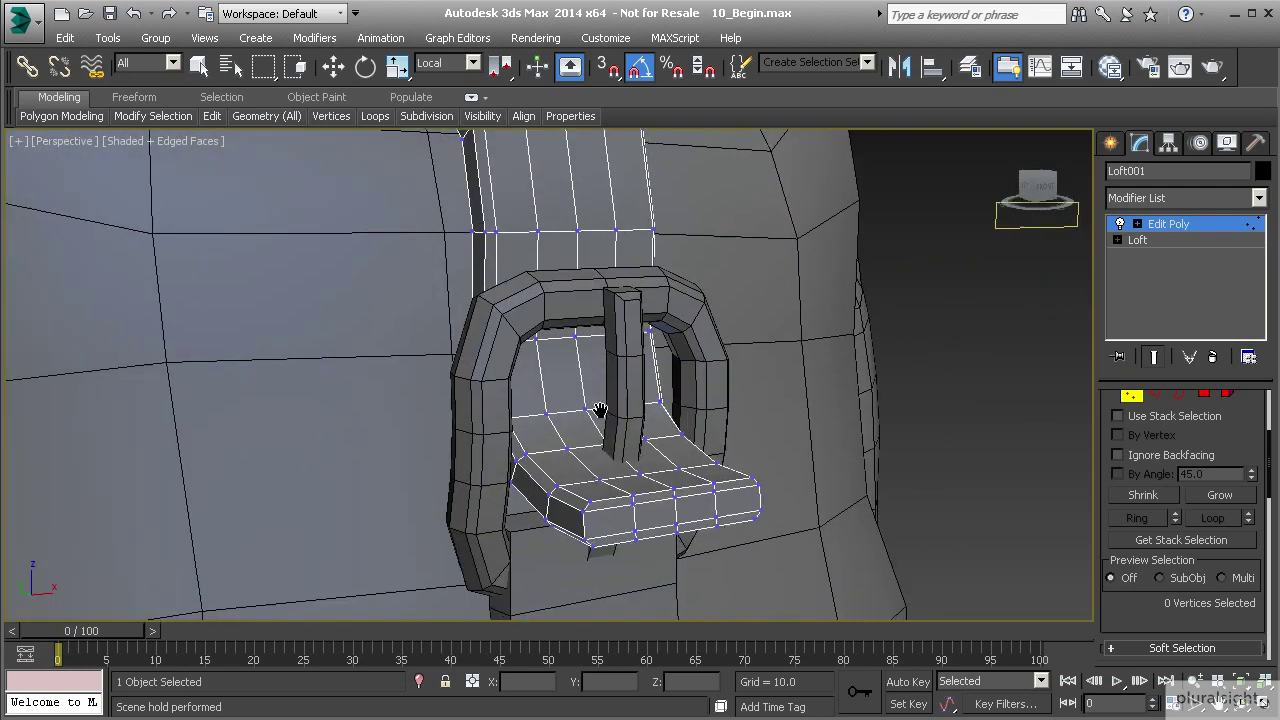
{"action": "middle_click_drag", "start_coordinate": [603, 418], "coordinate": [582, 367]}
{"action": "left_click", "coordinate": [1204, 394]}
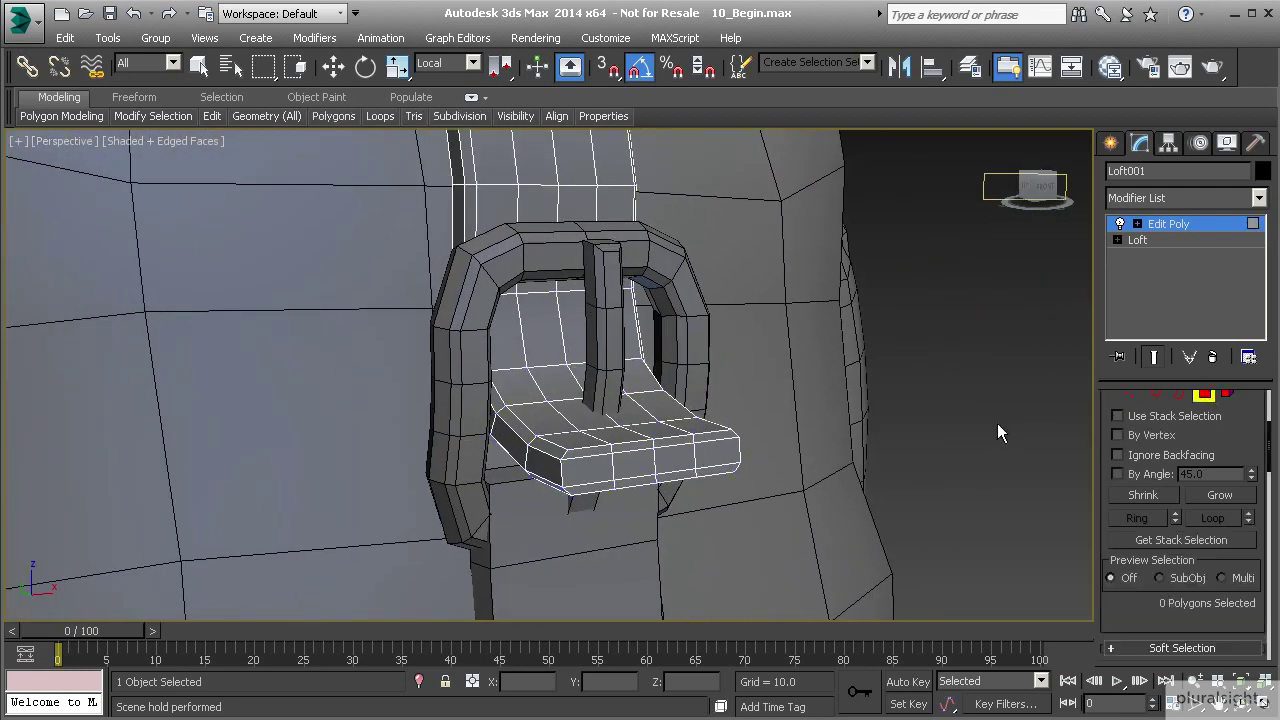
{"action": "key", "text": "q"}
{"action": "left_click", "coordinate": [633, 464]}
{"action": "left_click", "coordinate": [660, 443], "text": "ctrl"}
{"action": "left_click", "coordinate": [643, 446], "text": "ctrl"}
{"action": "left_click", "coordinate": [660, 453], "text": "ctrl"}
{"action": "left_click", "coordinate": [665, 476], "text": "ctrl"}
{"action": "left_click", "coordinate": [645, 480], "text": "ctrl"}
{"action": "middle_click_drag", "start_coordinate": [648, 482], "coordinate": [658, 516], "text": "alt"}
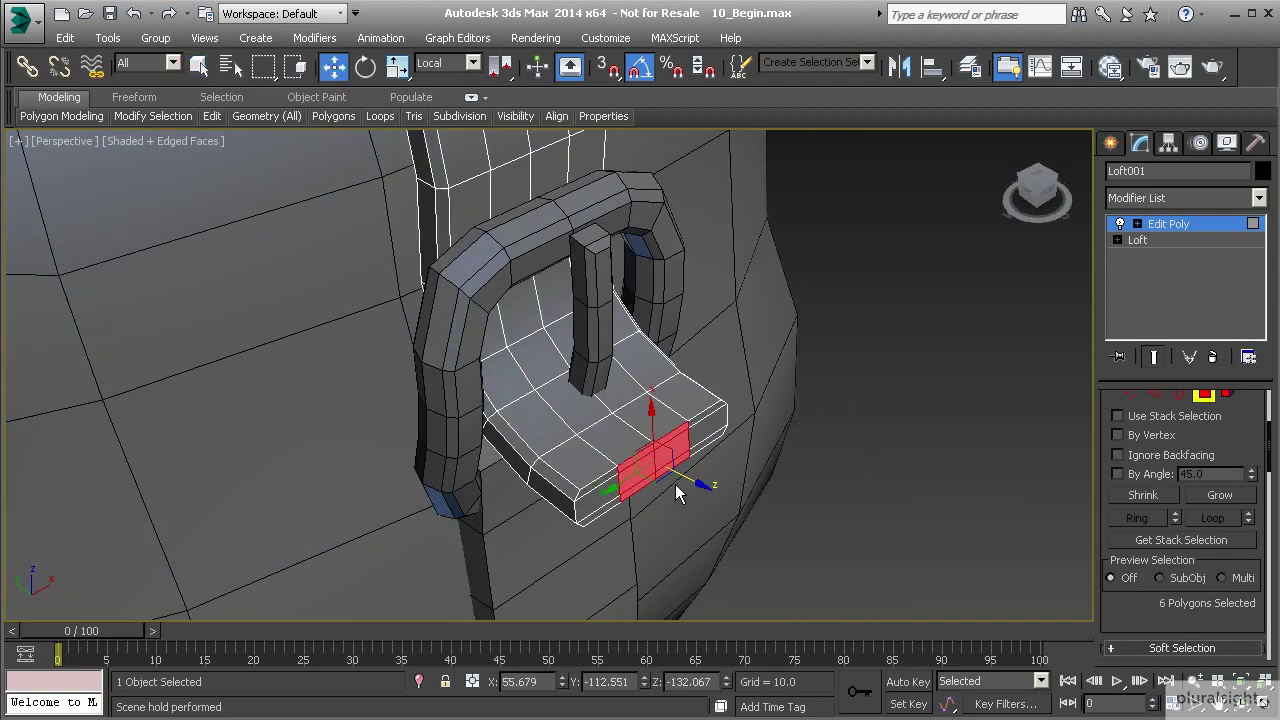
{"action": "scroll", "coordinate": [676, 486], "scroll_direction": "up", "scroll_amount": 2}
{"action": "left_click_drag", "start_coordinate": [676, 466], "coordinate": [728, 484]}
- Select the two central polygons in the middle of the tip and pull them slightly farther outward
{"action": "middle_click_drag", "start_coordinate": [728, 484], "coordinate": [708, 520], "text": "alt"}
{"action": "left_click", "coordinate": [668, 488]}
{"action": "left_click", "coordinate": [700, 487], "text": "ctrl"}
{"action": "left_click_drag", "start_coordinate": [737, 485], "coordinate": [753, 488]}
{"action": "middle_click_drag", "start_coordinate": [724, 491], "coordinate": [631, 504], "text": "alt"}
{"action": "left_click_drag", "start_coordinate": [764, 478], "coordinate": [771, 478]}
- Select the vertical edges at the centre of the tip, move them slightly outward to round the point, and leave the Edge level
{"action": "middle_click_drag", "start_coordinate": [771, 478], "coordinate": [752, 510], "text": "alt"}
{"action": "key", "text": "2"}
{"action": "left_click", "coordinate": [703, 452]}
{"action": "left_click", "coordinate": [712, 474], "text": "ctrl"}
{"action": "left_click_drag", "start_coordinate": [752, 487], "coordinate": [767, 494]}
{"action": "middle_click_drag", "start_coordinate": [767, 494], "coordinate": [590, 471], "text": "alt"}
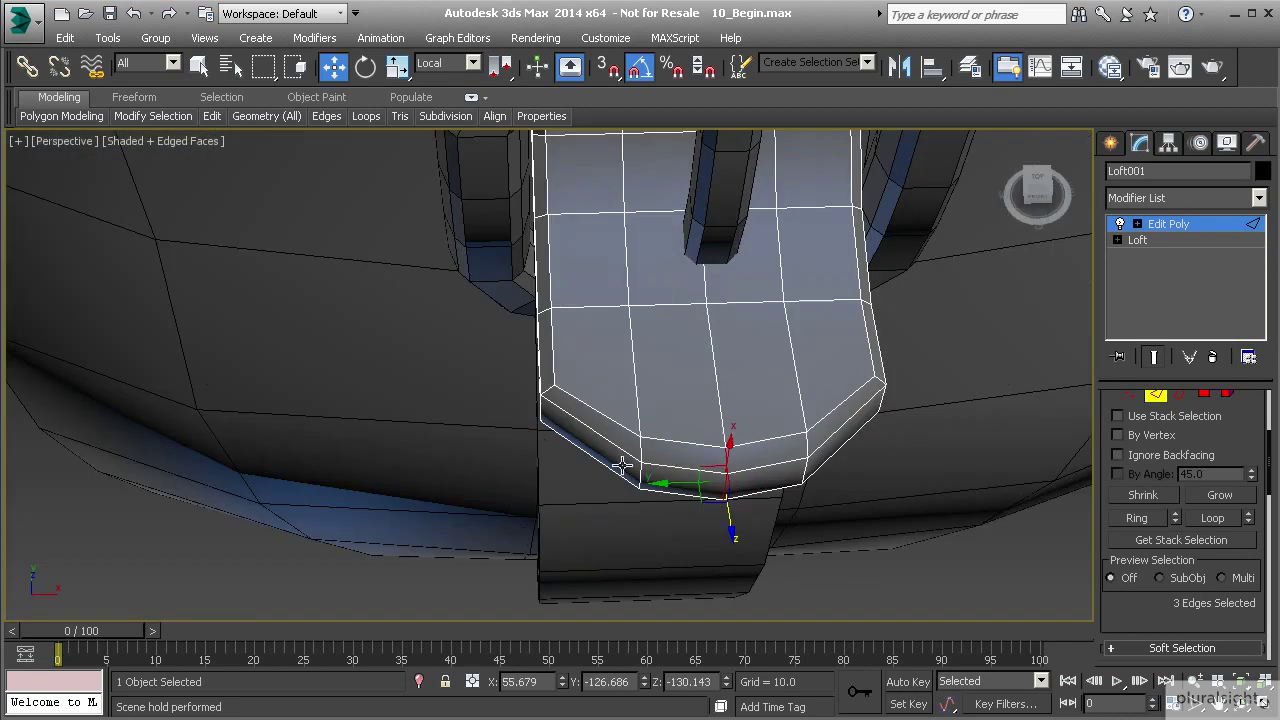
{"action": "middle_click_drag", "start_coordinate": [692, 469], "coordinate": [1037, 398], "text": "alt"}
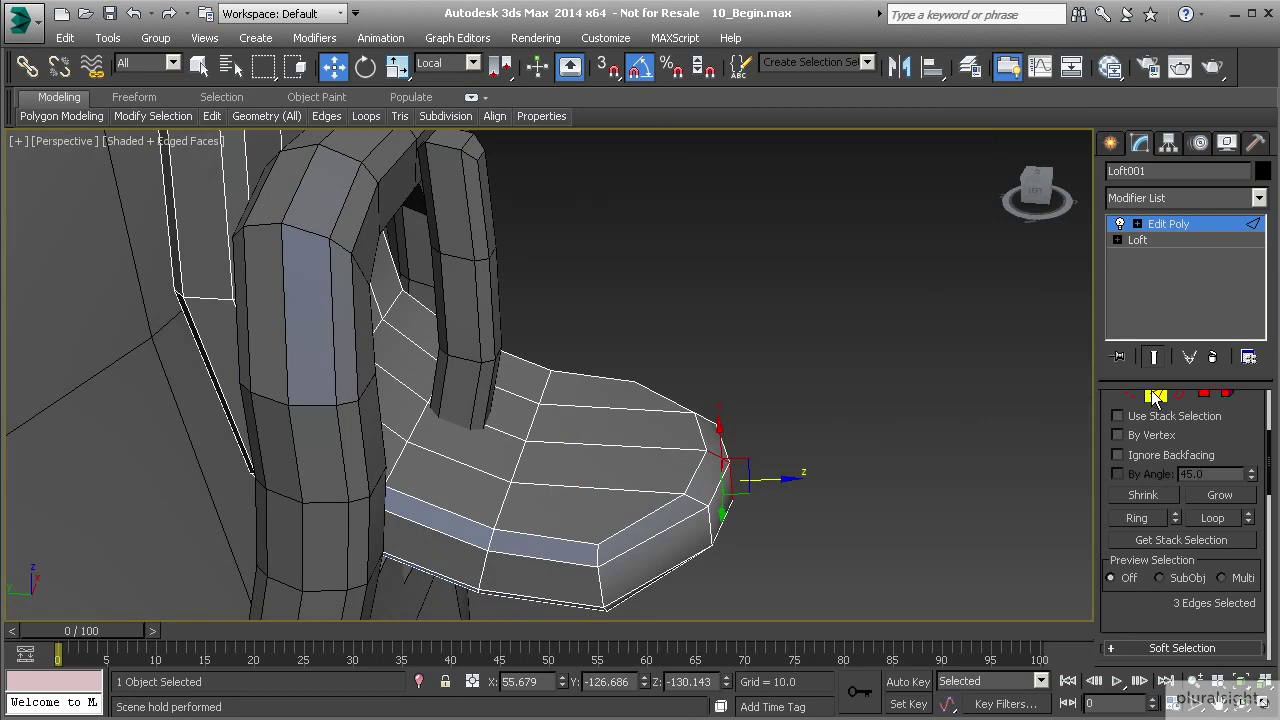
{"action": "key", "text": "2"}
- Examine the rounded upper strap together with the buckle and lower strap from several distances and angles
{"action": "middle_click_drag", "start_coordinate": [955, 379], "coordinate": [847, 367], "text": "alt"}
{"action": "scroll", "coordinate": [834, 384], "scroll_direction": "down", "scroll_amount": 5}
{"action": "middle_click_drag", "start_coordinate": [754, 394], "coordinate": [709, 434]}
{"action": "scroll", "coordinate": [709, 434], "scroll_direction": "down", "scroll_amount": 2}
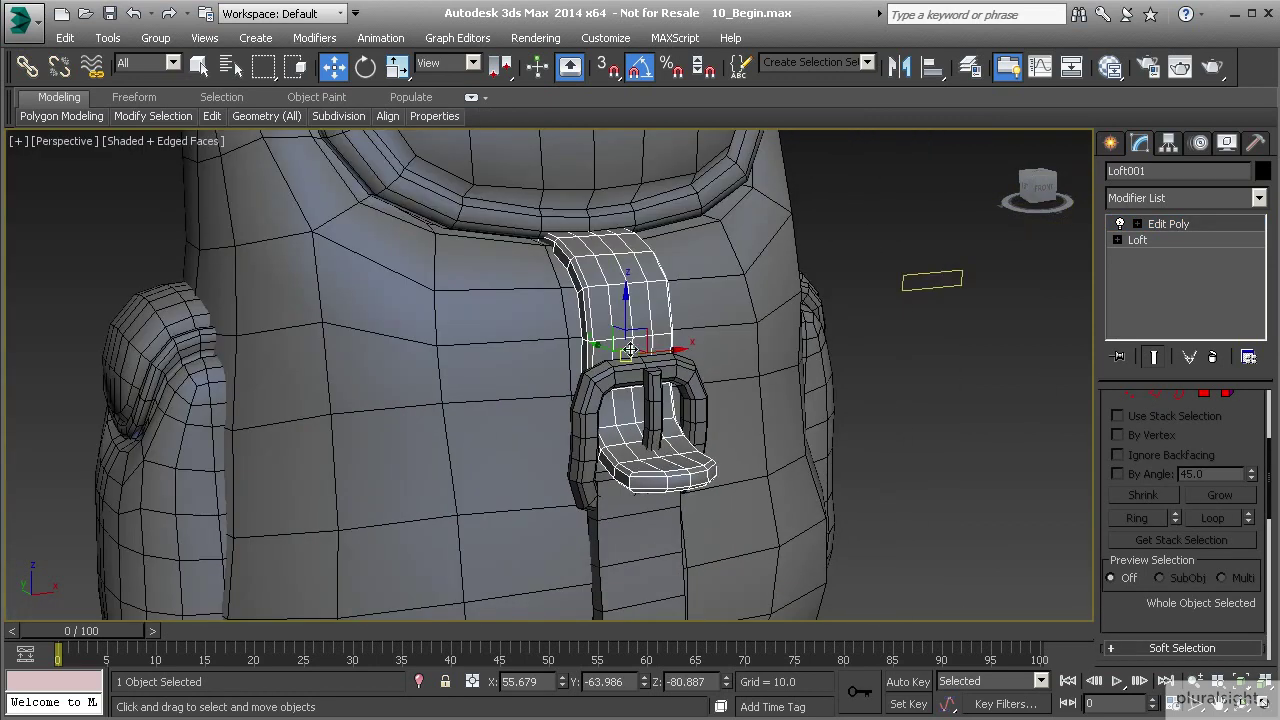
{"action": "scroll", "coordinate": [618, 330], "scroll_direction": "down", "scroll_amount": 2}
{"action": "left_click_drag", "start_coordinate": [629, 327], "coordinate": [638, 484], "text": "shift"}
{"action": "middle_click_drag", "start_coordinate": [638, 484], "coordinate": [645, 382], "text": "alt"}
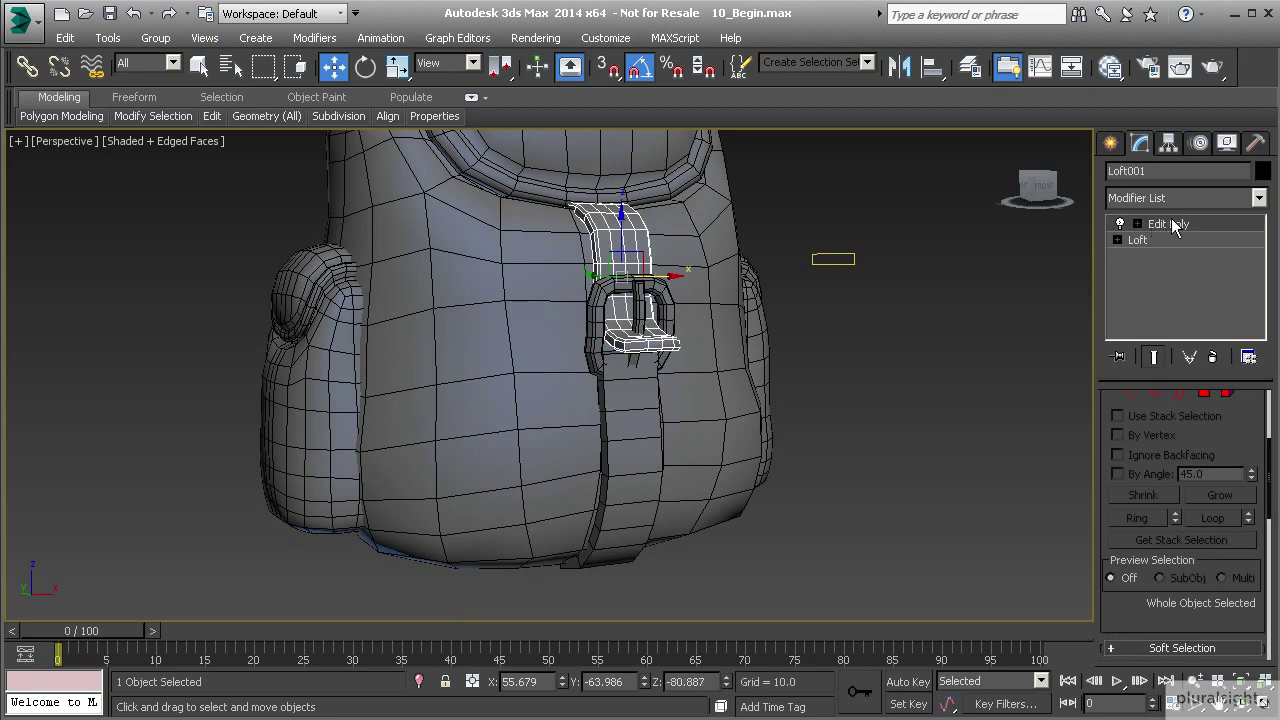
{"action": "middle_click_drag", "start_coordinate": [680, 314], "coordinate": [684, 404], "text": "alt"}
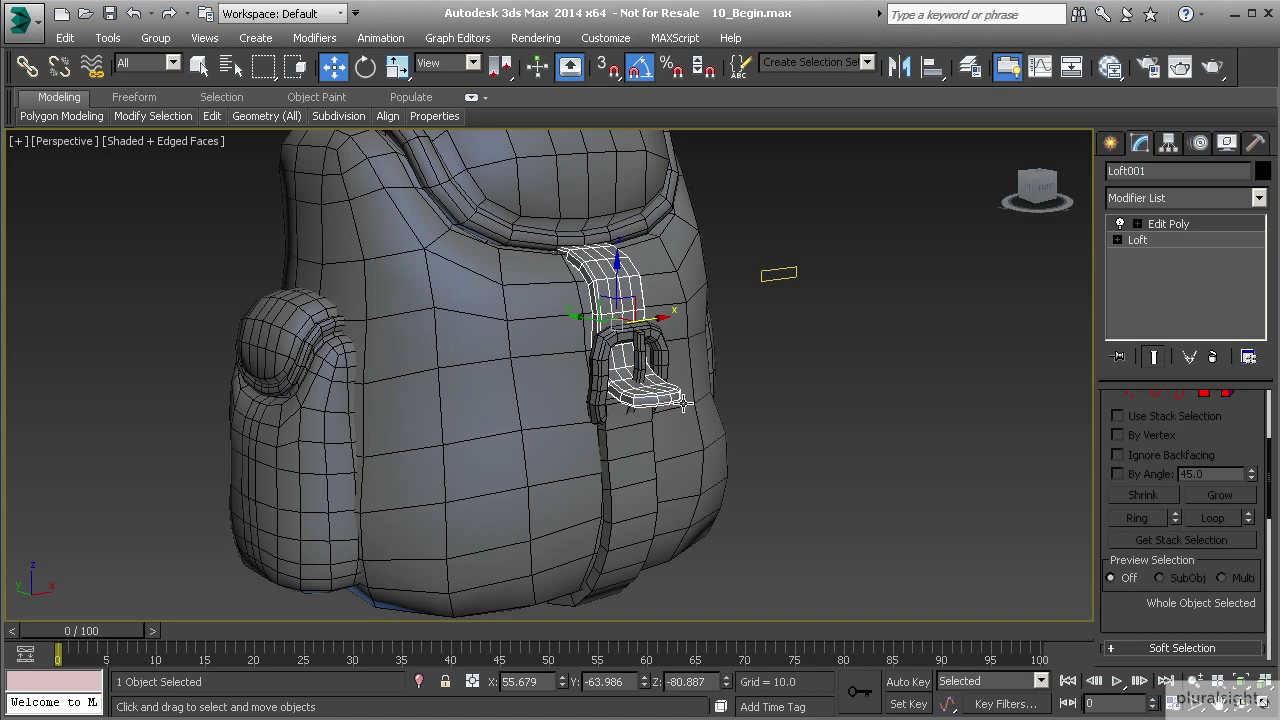
{"action": "middle_click_drag", "start_coordinate": [688, 410], "coordinate": [686, 428], "text": "alt"}
{"action": "scroll", "coordinate": [684, 430], "scroll_direction": "up", "scroll_amount": 3}
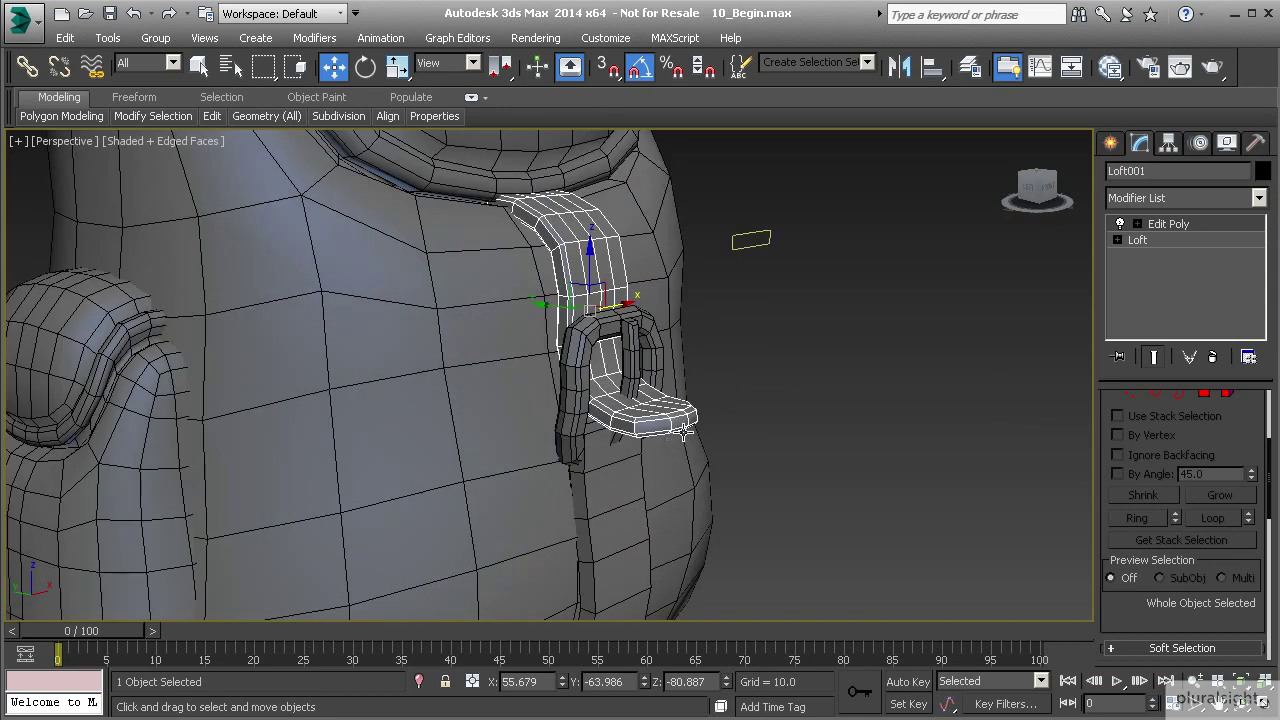
- Copy the upper strap's Edit Poly modifier and paste it onto the lower strap's Loft
{"action": "right_click", "coordinate": [1165, 225]}
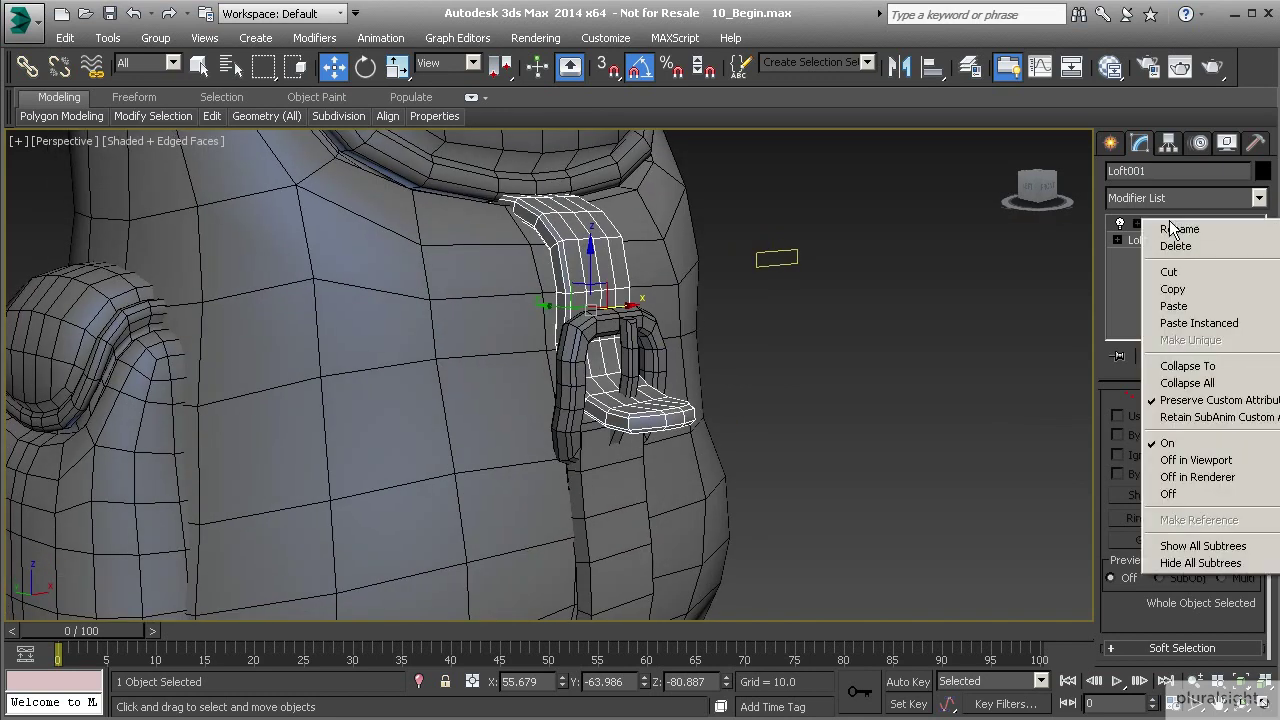
{"action": "left_click", "coordinate": [1172, 290]}
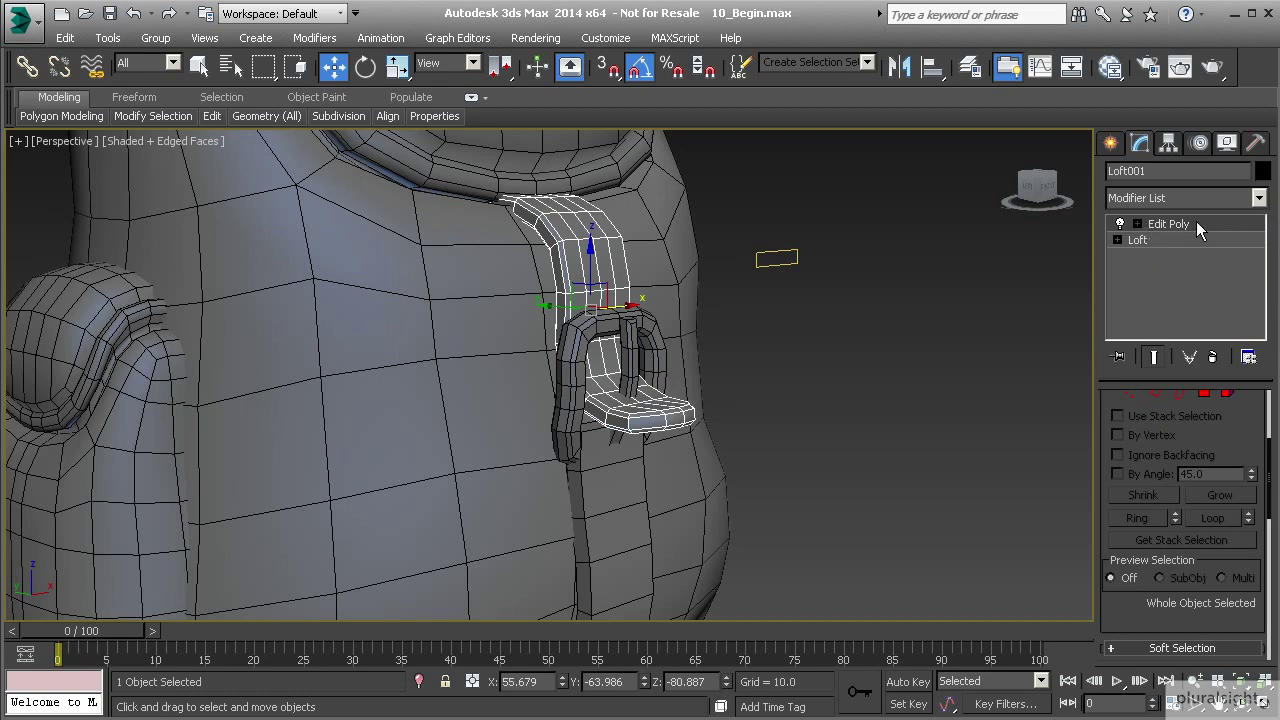
{"action": "left_click", "coordinate": [636, 506]}
{"action": "middle_click_drag", "start_coordinate": [603, 543], "coordinate": [620, 460]}
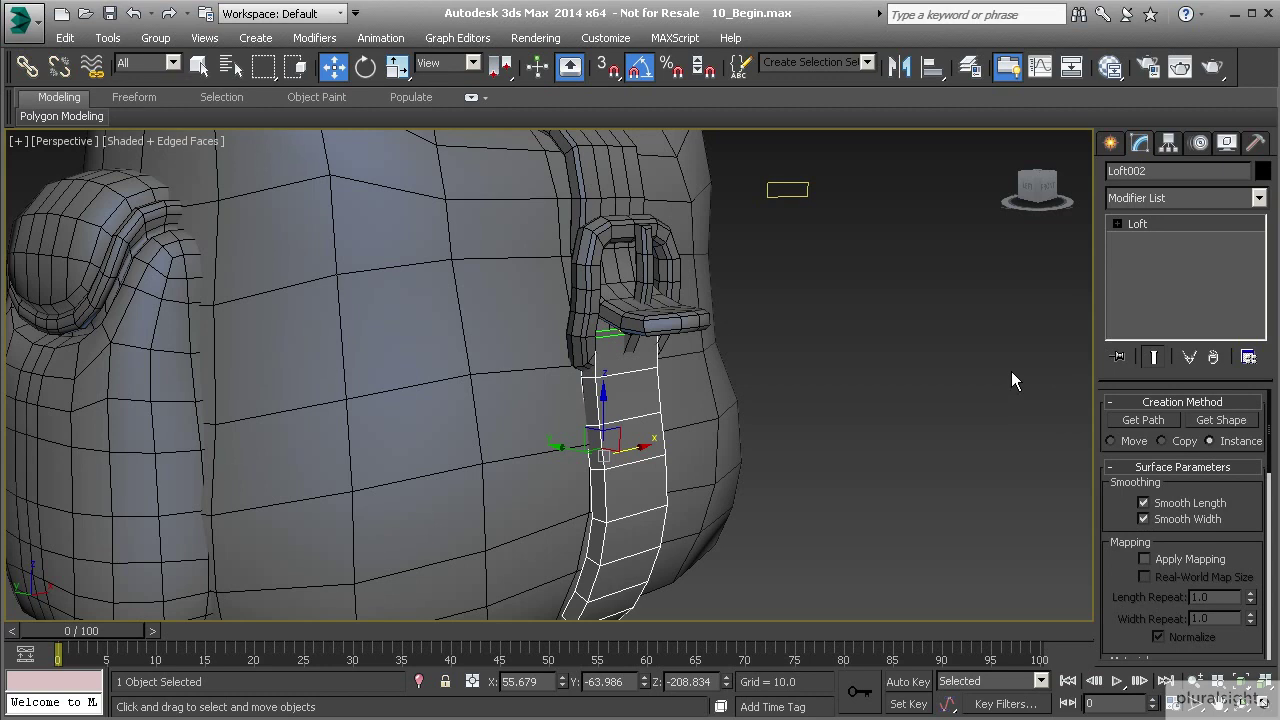
{"action": "right_click", "coordinate": [1175, 266]}
{"action": "left_click", "coordinate": [1208, 270]}
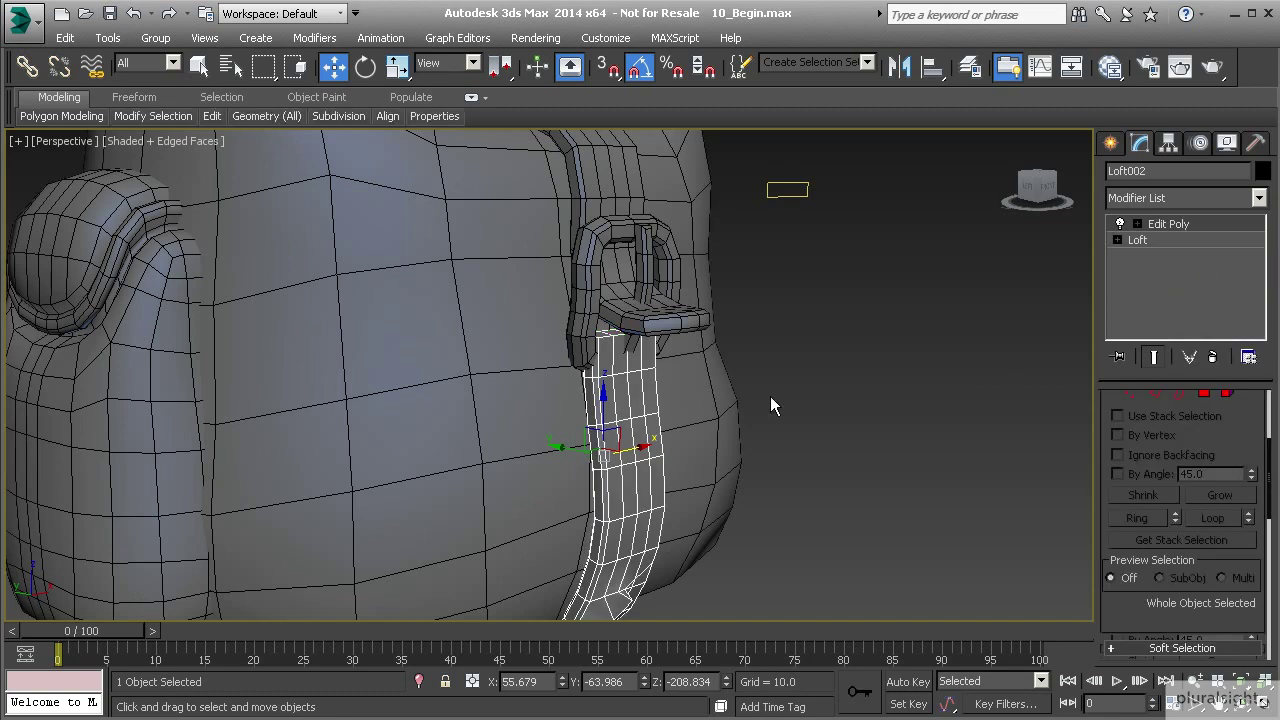
- Examine the lower strap's mesh from the buckle down to its bottom end and along its sides
{"action": "scroll", "coordinate": [646, 413], "scroll_direction": "up", "scroll_amount": 3}
{"action": "scroll", "coordinate": [586, 398], "scroll_direction": "up", "scroll_amount": 3}
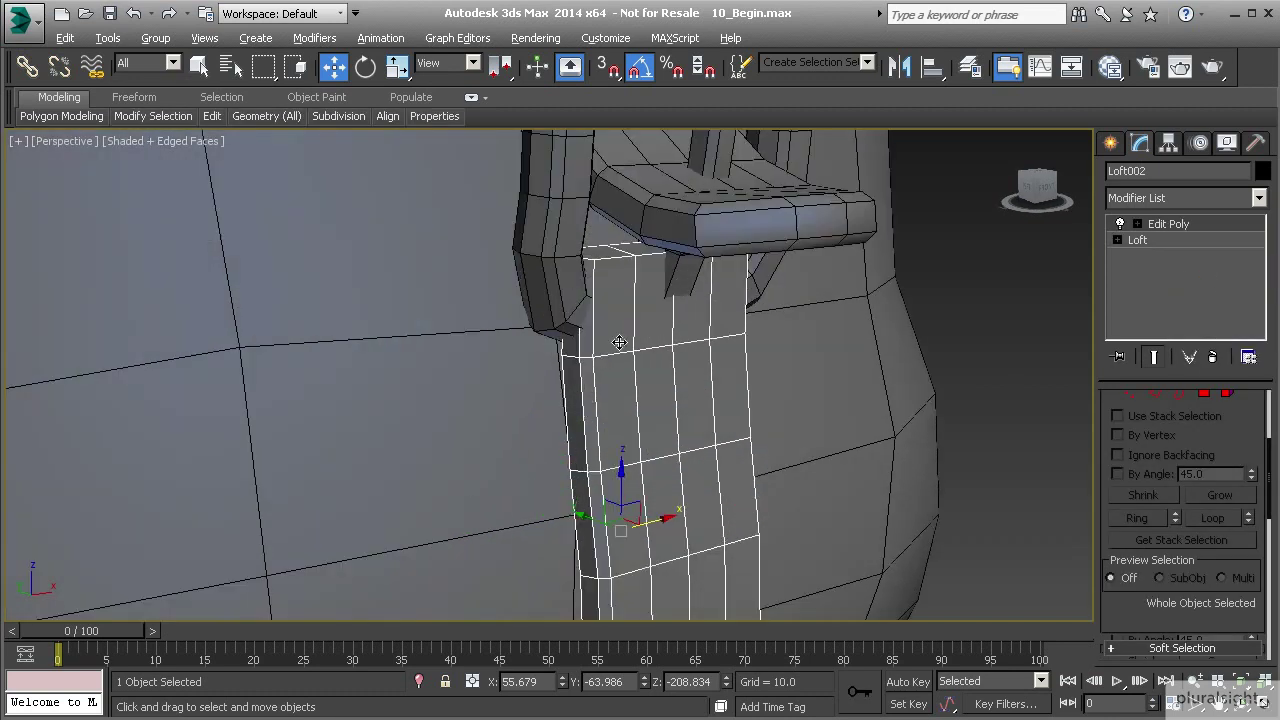
{"action": "middle_click_drag", "start_coordinate": [619, 342], "coordinate": [589, 360], "text": "alt"}
{"action": "middle_click_drag", "start_coordinate": [643, 399], "coordinate": [635, 373], "text": "alt"}
{"action": "middle_click_drag", "start_coordinate": [664, 315], "coordinate": [498, 335], "text": "alt"}
{"action": "middle_click_drag", "start_coordinate": [567, 422], "coordinate": [692, 384], "text": "alt"}
{"action": "middle_click_drag", "start_coordinate": [676, 549], "coordinate": [714, 369], "text": "alt"}
{"action": "middle_click_drag", "start_coordinate": [733, 284], "coordinate": [697, 414]}
{"action": "scroll", "coordinate": [693, 349], "scroll_direction": "down", "scroll_amount": 4}
{"action": "middle_click_drag", "start_coordinate": [676, 252], "coordinate": [663, 343], "text": "alt"}
{"action": "scroll", "coordinate": [636, 454], "scroll_direction": "up", "scroll_amount": 4}
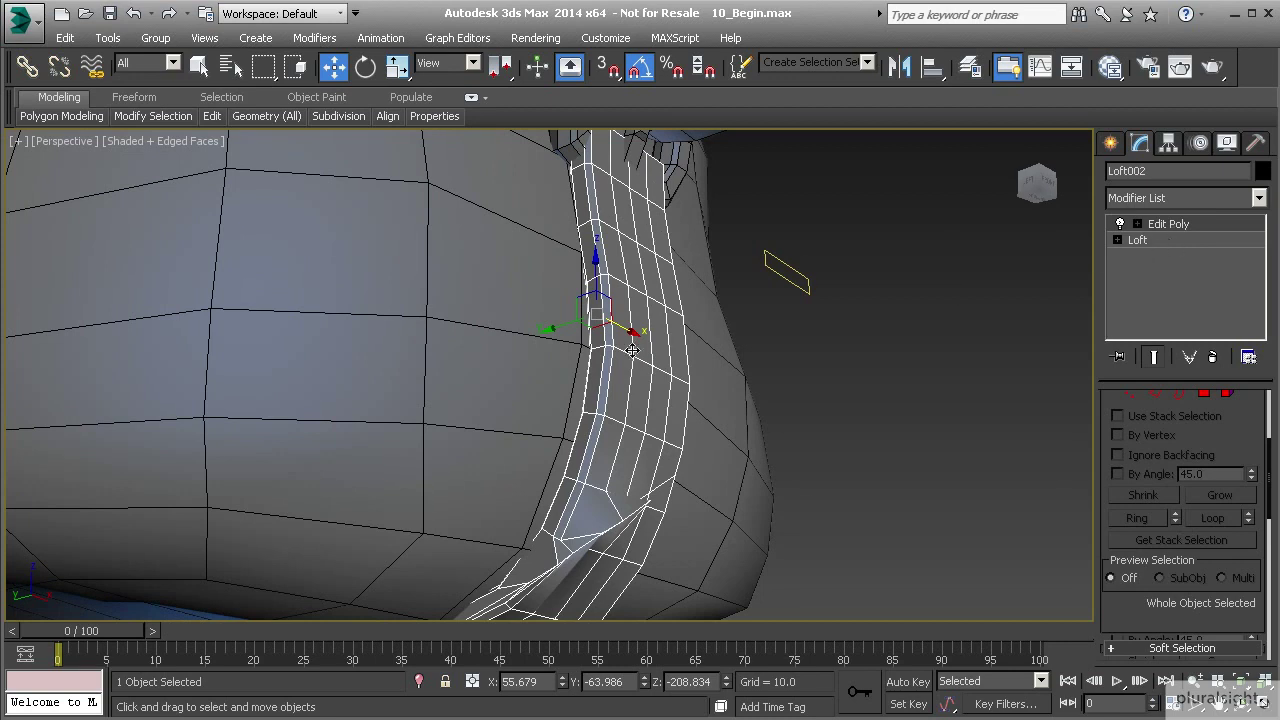
{"action": "middle_click_drag", "start_coordinate": [672, 248], "coordinate": [755, 333], "text": "alt"}
- Delete the pasted Edit Poly modifier from the lower strap and reselect the upper strap
{"action": "right_click", "coordinate": [1177, 226]}
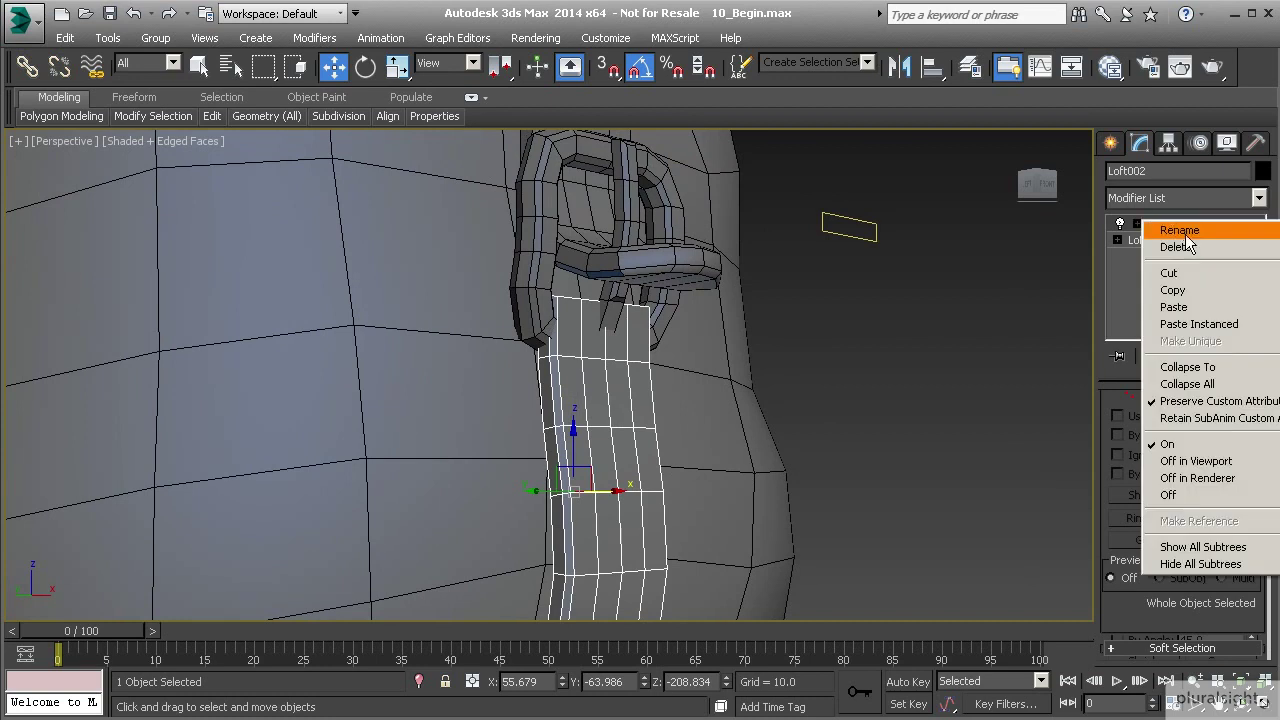
{"action": "left_click", "coordinate": [1185, 251]}
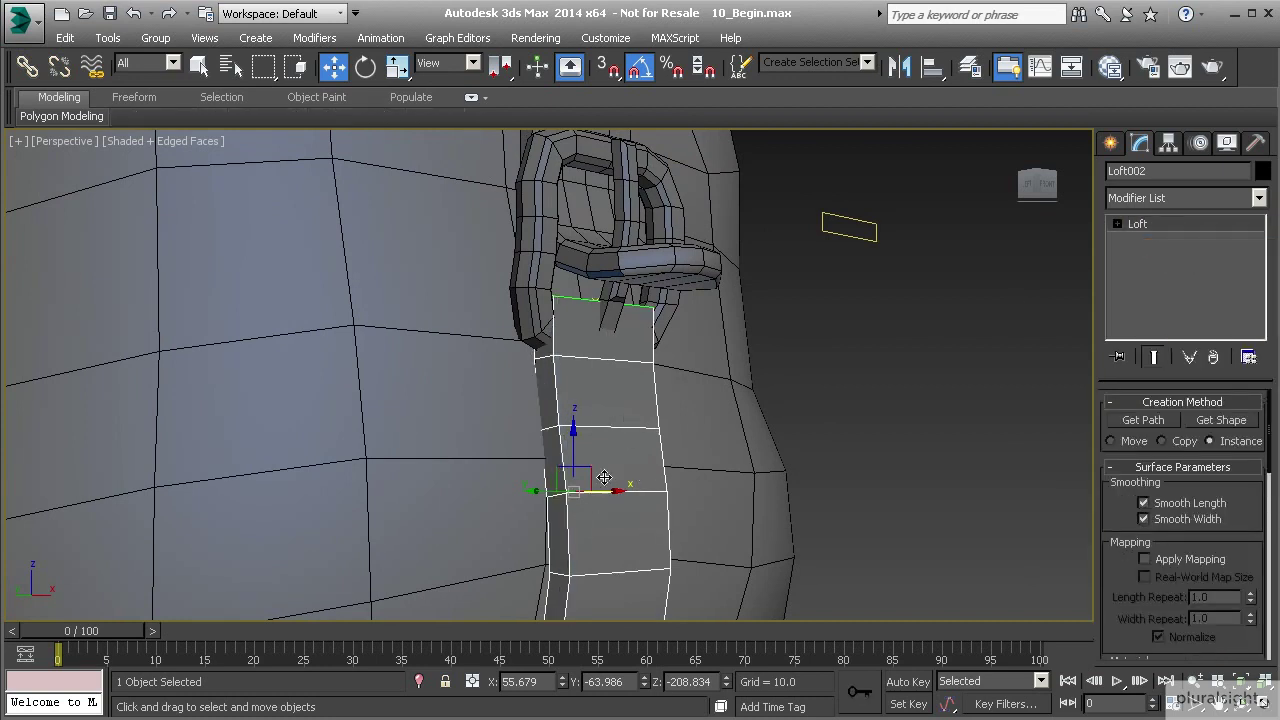
{"action": "middle_click_drag", "start_coordinate": [592, 494], "coordinate": [597, 366]}
{"action": "middle_click_drag", "start_coordinate": [582, 176], "coordinate": [581, 372]}
{"action": "left_click", "coordinate": [582, 240]}
{"action": "middle_click_drag", "start_coordinate": [582, 240], "coordinate": [610, 298], "text": "alt"}
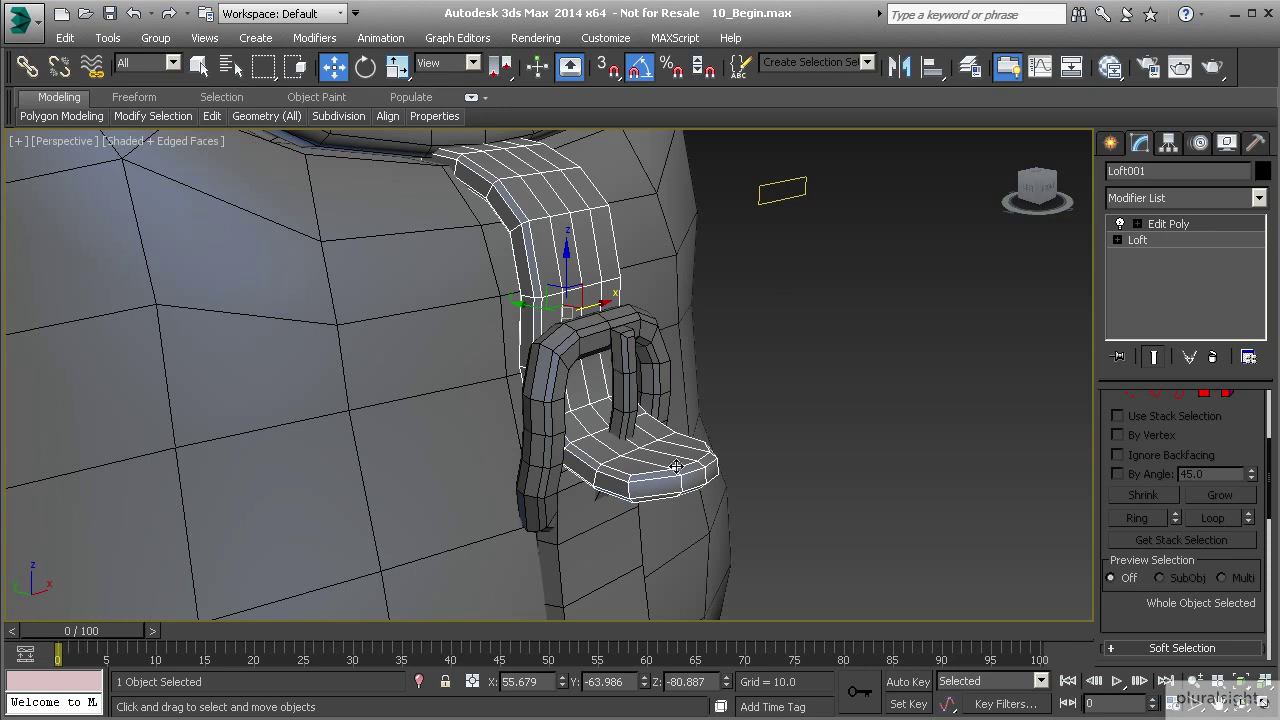
- Enter the Vertex level of the path Line beneath the upper strap's Loft, continuing with Hold/Yes
{"action": "left_click", "coordinate": [1157, 238]}
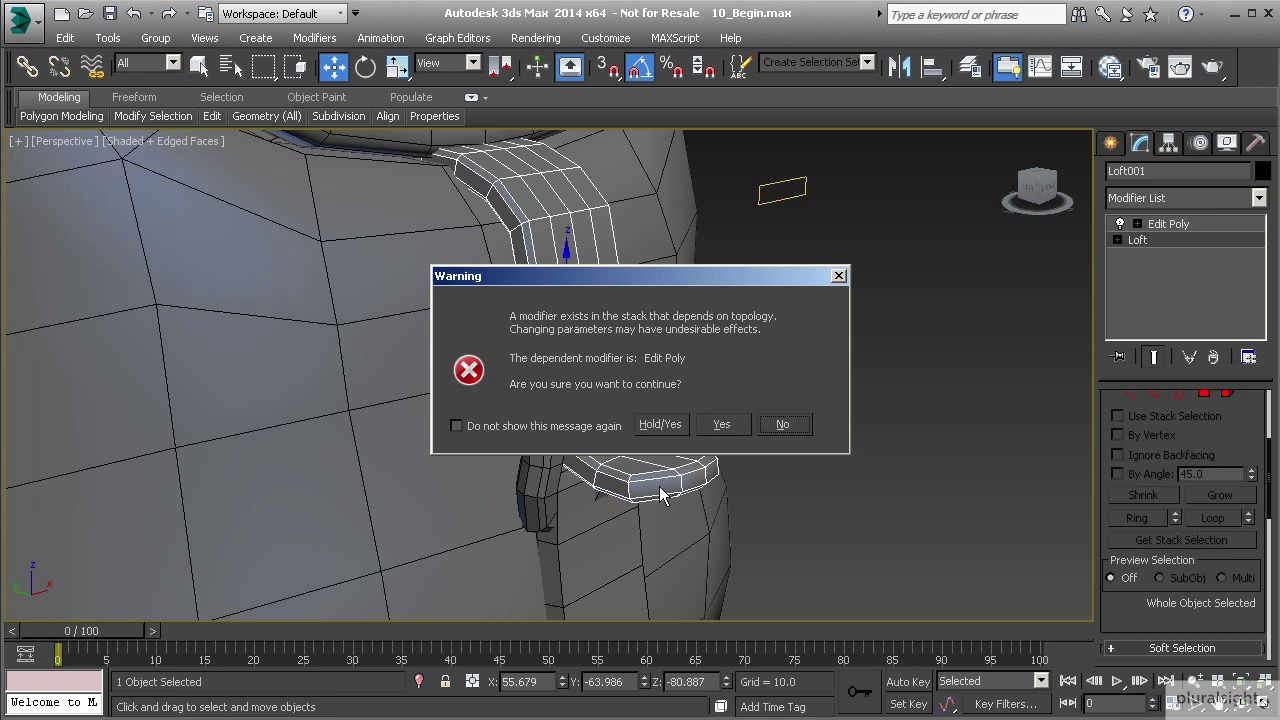
{"action": "left_click", "coordinate": [661, 425]}
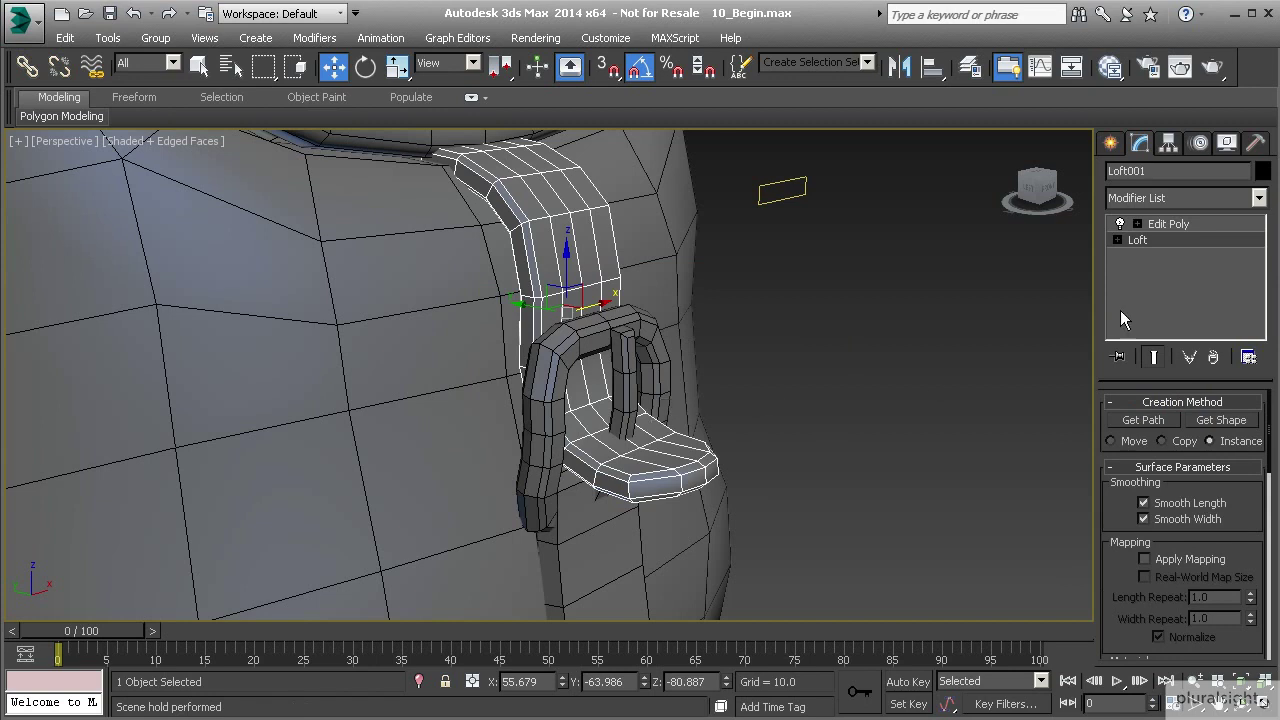
{"action": "left_click", "coordinate": [1166, 242]}
{"action": "left_click", "coordinate": [1117, 240]}
{"action": "left_click", "coordinate": [1146, 273]}
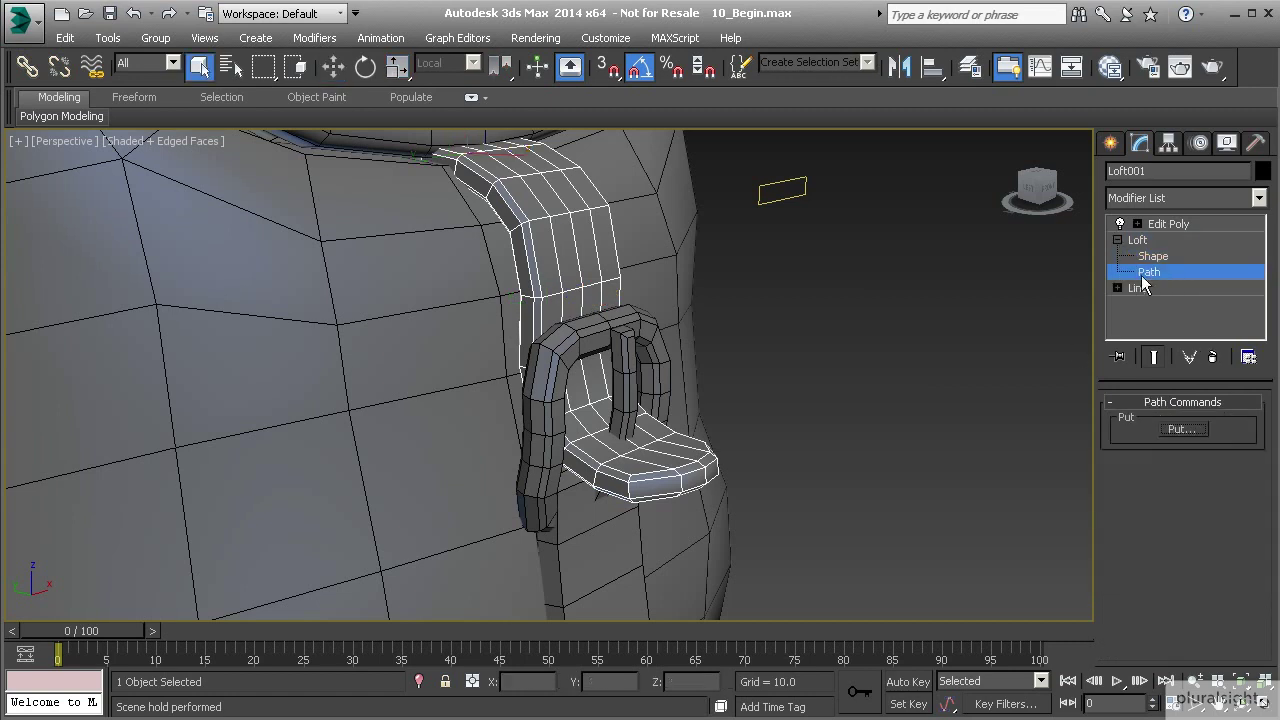
{"action": "left_click", "coordinate": [1118, 288]}
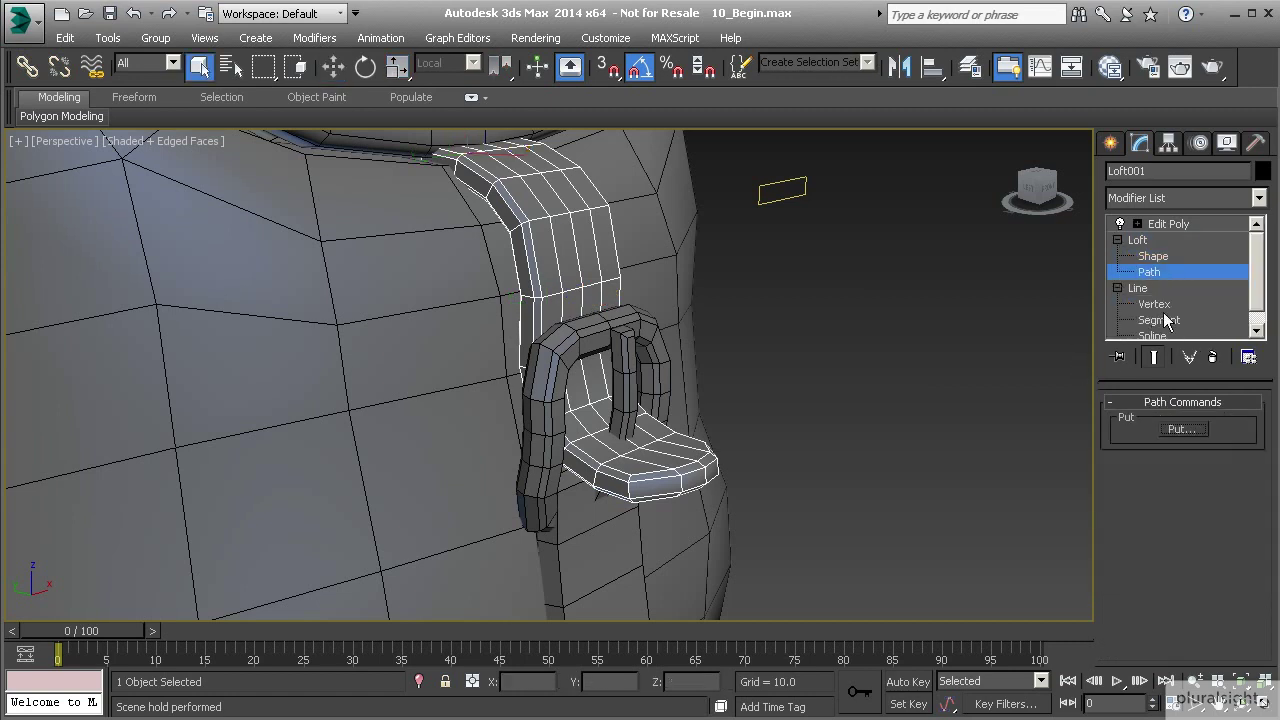
{"action": "left_click", "coordinate": [1155, 304]}
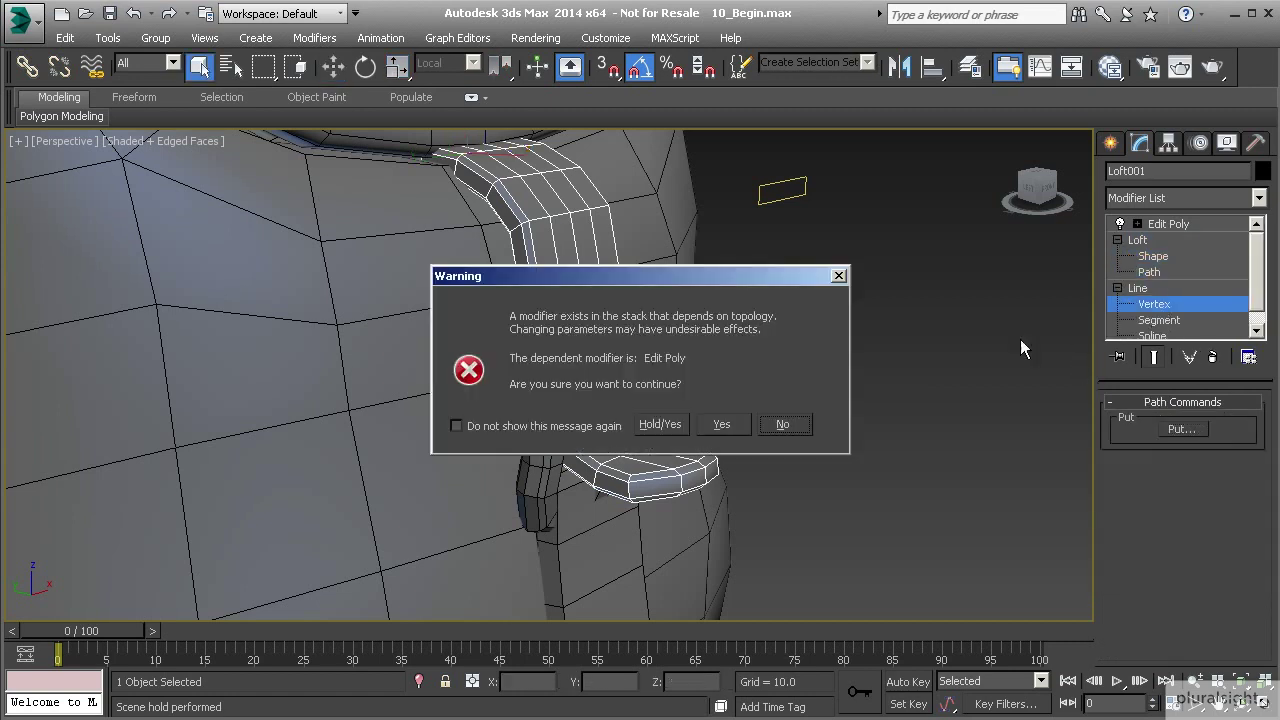
{"action": "left_click", "coordinate": [661, 424]}
- Move the path's end vertex down so the strap's free end bends downward below the buckle
{"action": "middle_click_drag", "start_coordinate": [612, 464], "coordinate": [662, 425], "text": "alt"}
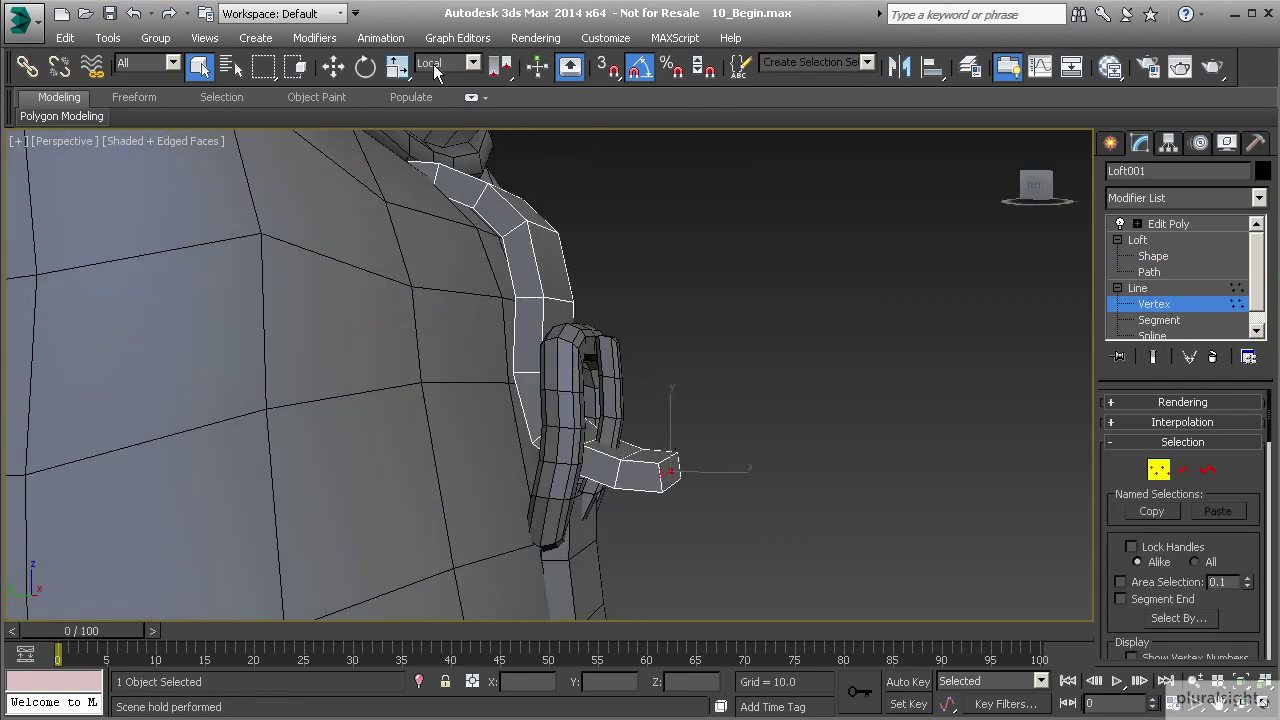
{"action": "left_click", "coordinate": [333, 66]}
{"action": "left_click_drag", "start_coordinate": [682, 459], "coordinate": [671, 583]}
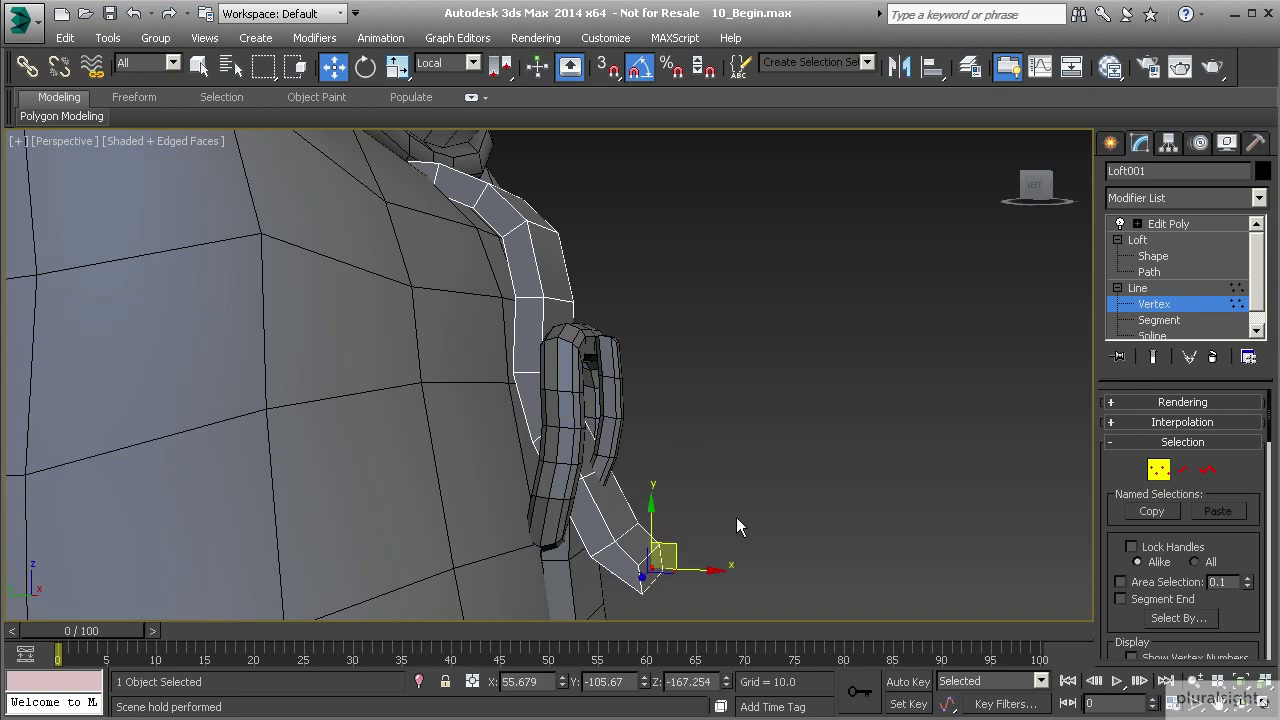
- Try to reshape the upper strap's bent end by adjusting the path end vertex's tangent handle, and return to Edit Poly
{"action": "middle_click_drag", "start_coordinate": [648, 533], "coordinate": [626, 448]}
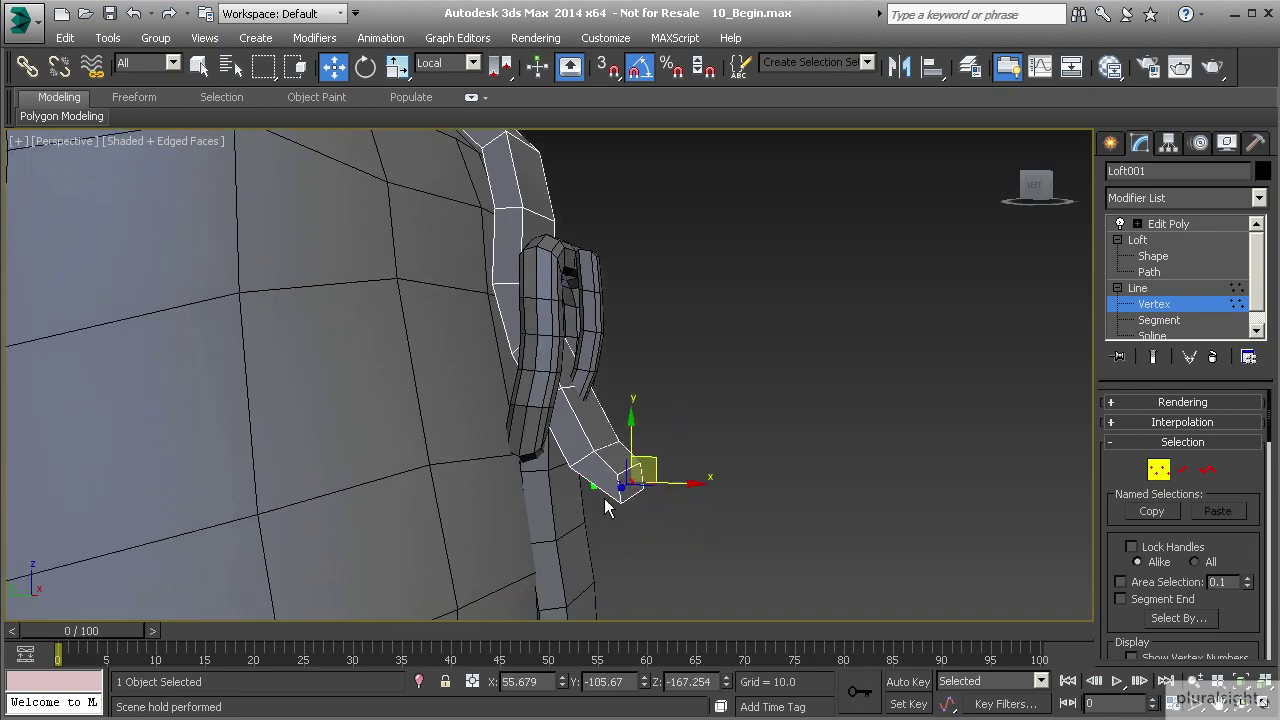
{"action": "left_click_drag", "start_coordinate": [598, 486], "coordinate": [626, 437]}
{"action": "middle_click_drag", "start_coordinate": [653, 340], "coordinate": [610, 395]}
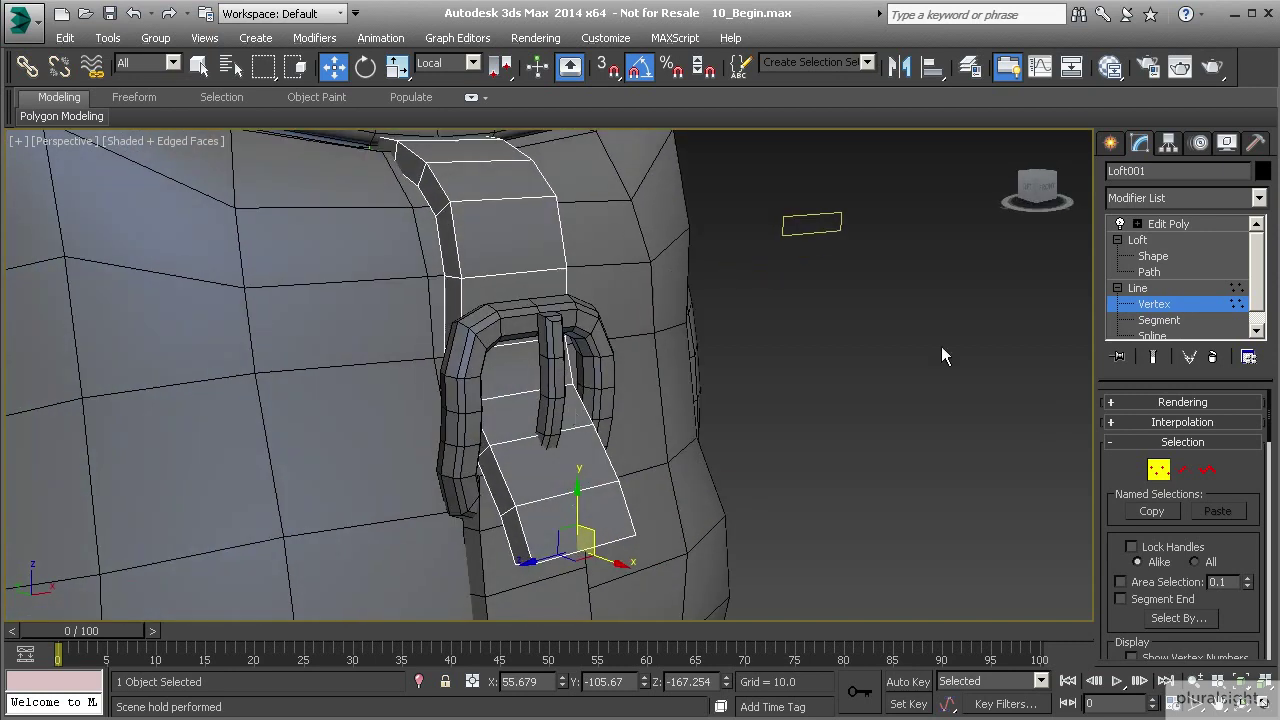
{"action": "left_click", "coordinate": [1153, 304]}
{"action": "left_click", "coordinate": [1168, 224]}
- Inspect the upper strap's tip from several angles and undo the edits to its loft path
{"action": "middle_click_drag", "start_coordinate": [595, 549], "coordinate": [608, 480], "text": "alt"}
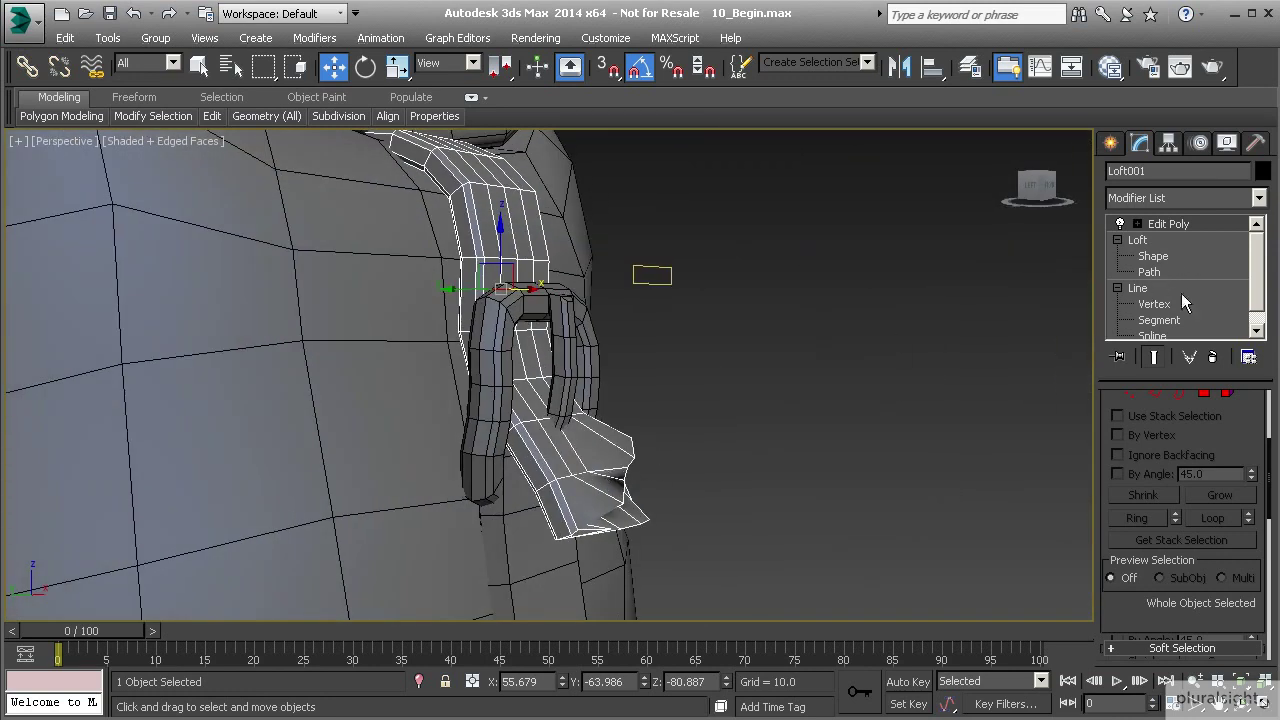
{"action": "middle_click_drag", "start_coordinate": [573, 299], "coordinate": [529, 377], "text": "alt"}
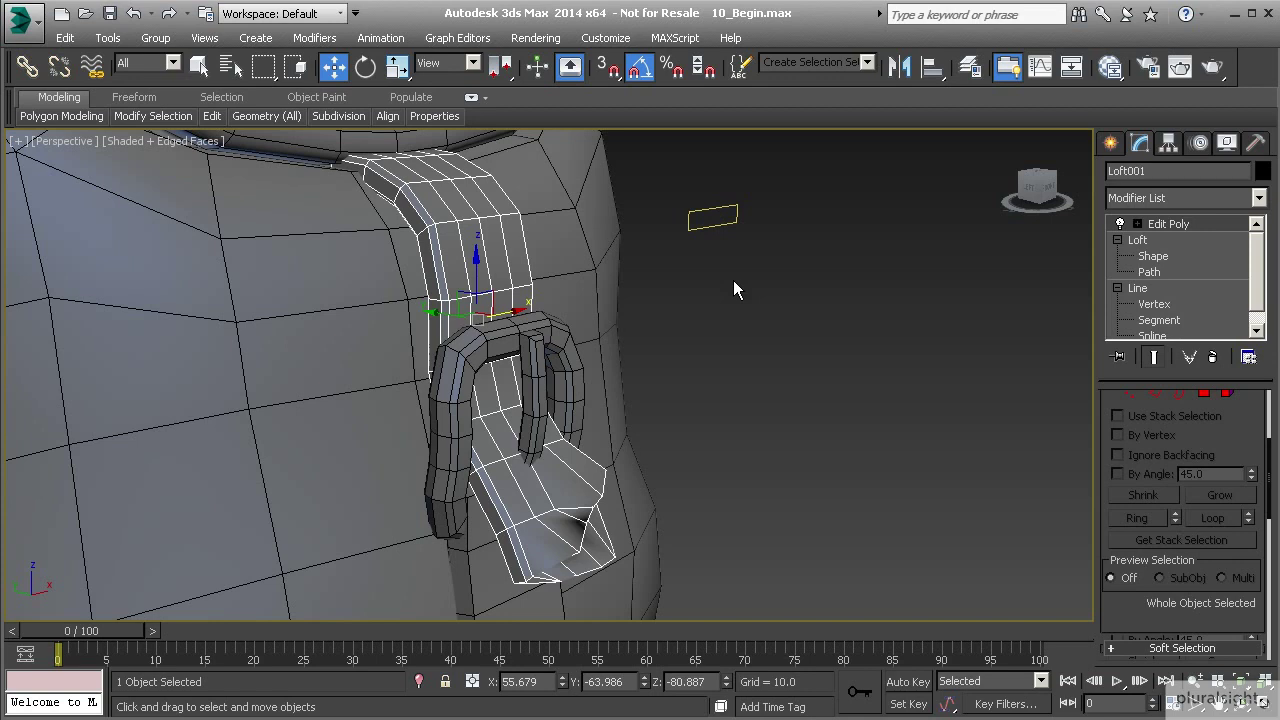
{"action": "key", "text": "ctrl+z"}
{"action": "key", "text": "ctrl+z"}
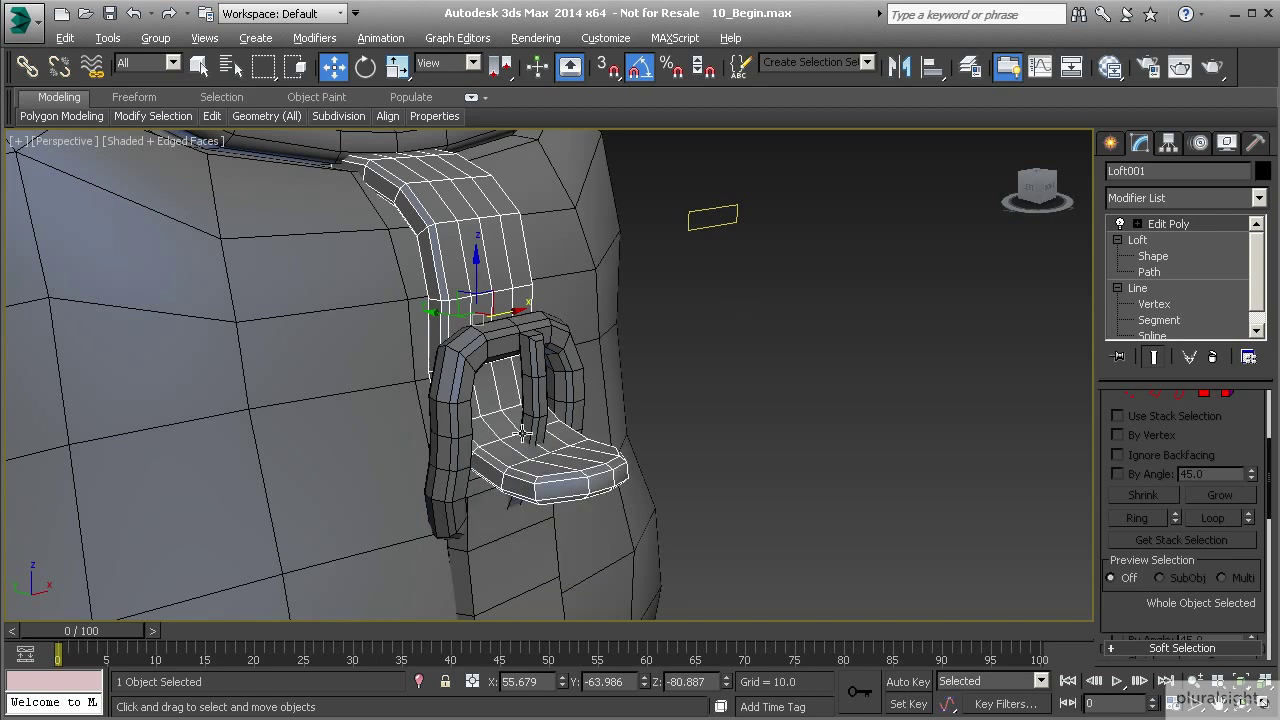
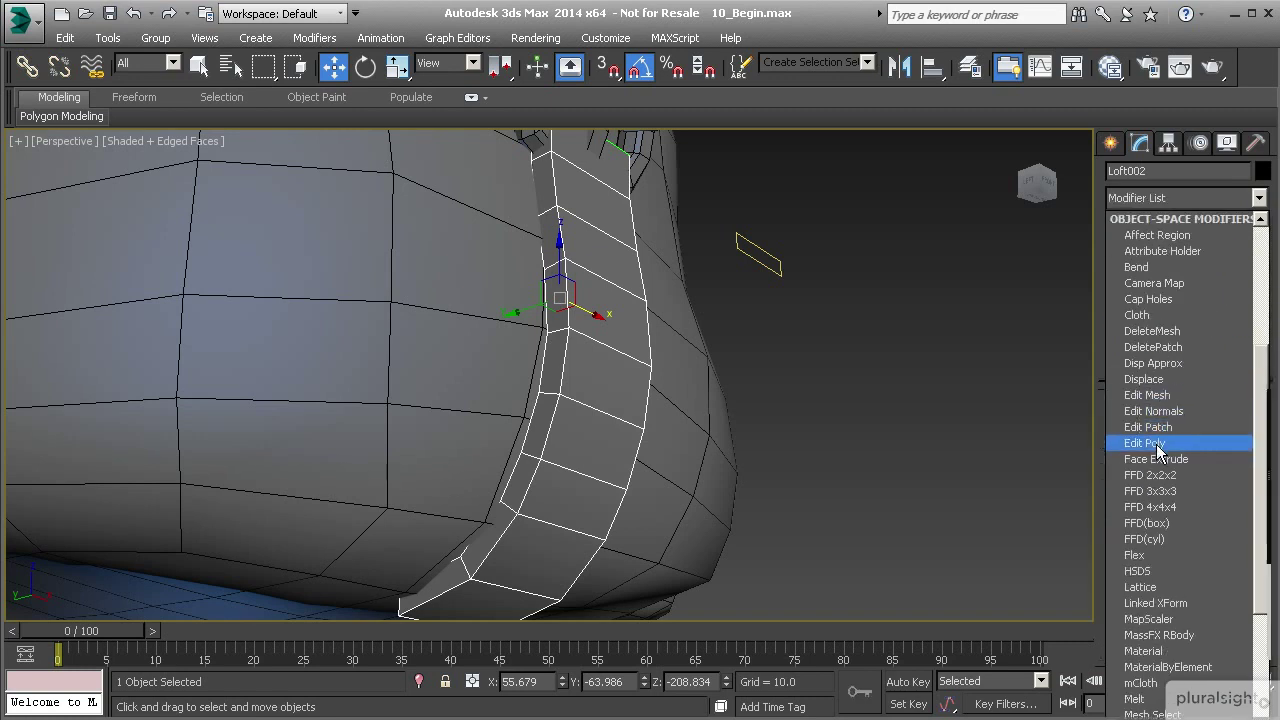
- Add an Edit Poly modifier to the lower strap and chamfer all its lengthwise corner edges by 2.0
{"action": "left_click", "coordinate": [1150, 443]}
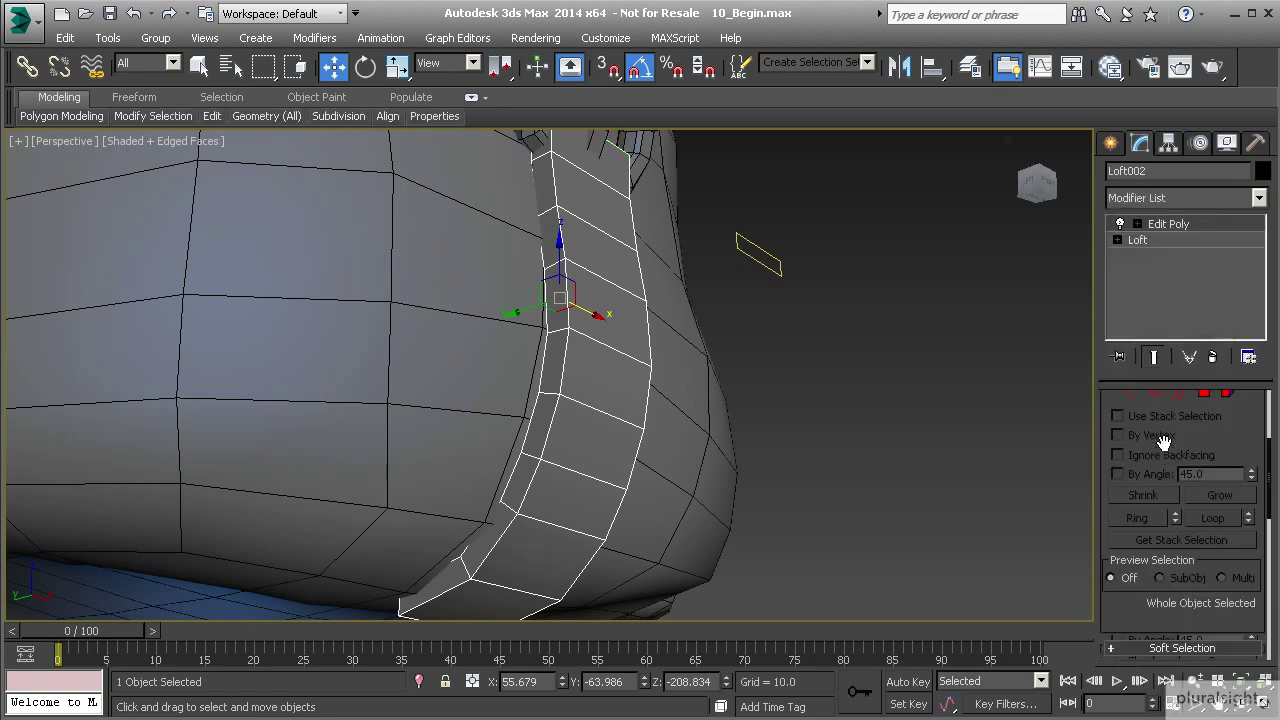
{"action": "double_click", "coordinate": [565, 295]}
{"action": "middle_click_drag", "start_coordinate": [571, 340], "coordinate": [571, 328], "text": "alt"}
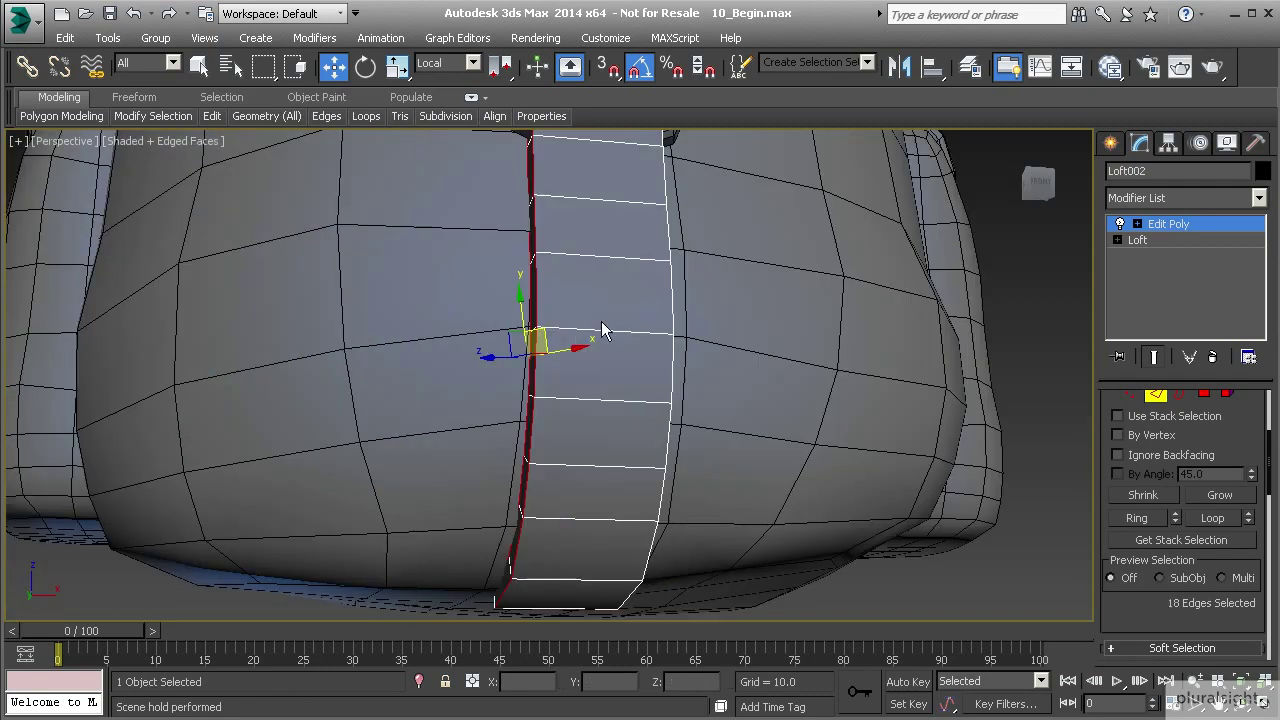
{"action": "double_click", "coordinate": [671, 293], "text": "ctrl"}
{"action": "middle_click_drag", "start_coordinate": [736, 346], "coordinate": [597, 314], "text": "alt"}
{"action": "double_click", "coordinate": [600, 305], "text": "ctrl"}
{"action": "middle_click_drag", "start_coordinate": [650, 462], "coordinate": [617, 526]}
{"action": "left_click_drag", "start_coordinate": [1155, 628], "coordinate": [1165, 432]}
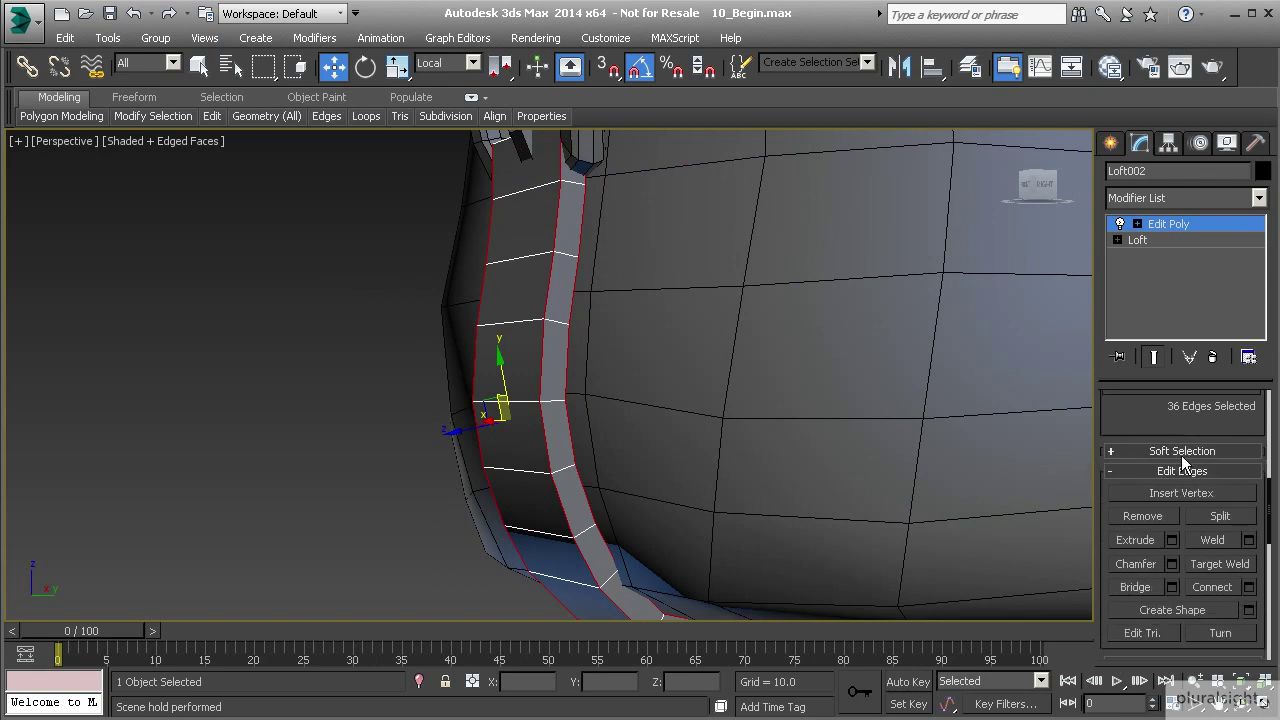
{"action": "left_click", "coordinate": [1173, 564]}
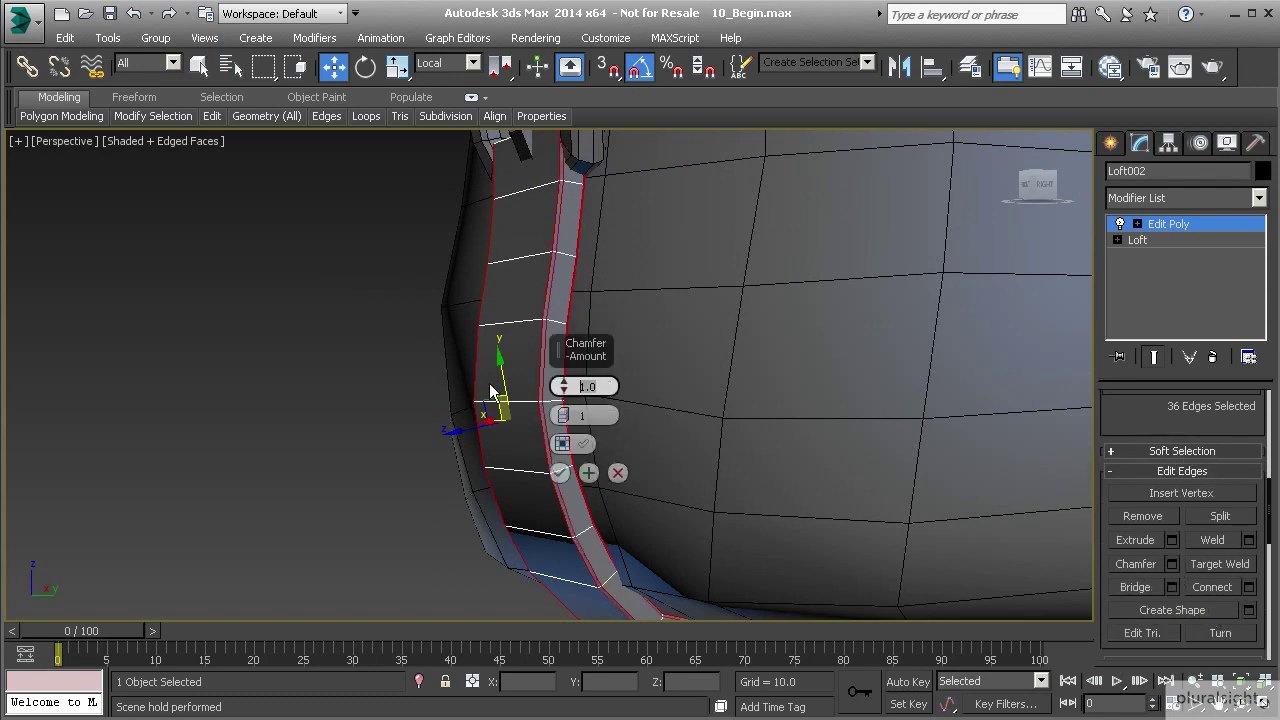
{"action": "type", "text": "2"}
{"action": "key", "text": "Return"}
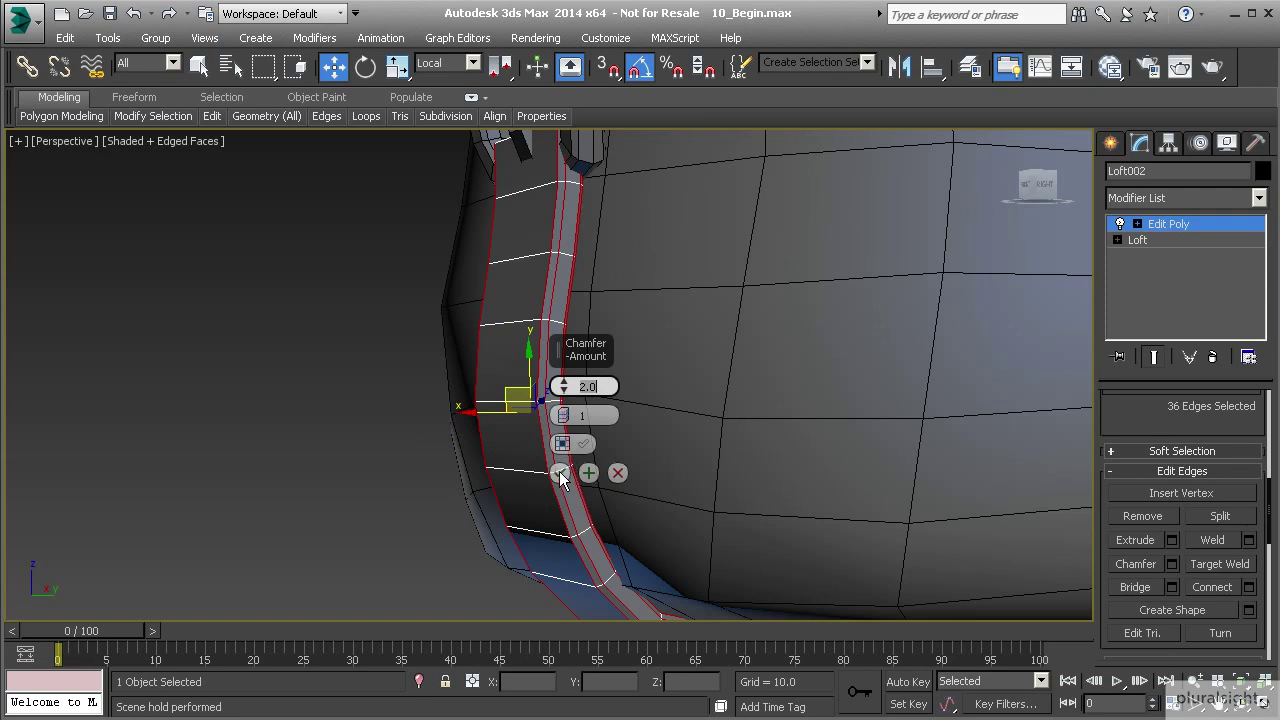
{"action": "left_click", "coordinate": [560, 473]}
- Cut two edges across the lower strap's bottom end cap, joining the opposite chamfer vertices on its two sides
{"action": "middle_click_drag", "start_coordinate": [546, 276], "coordinate": [775, 432], "text": "alt"}
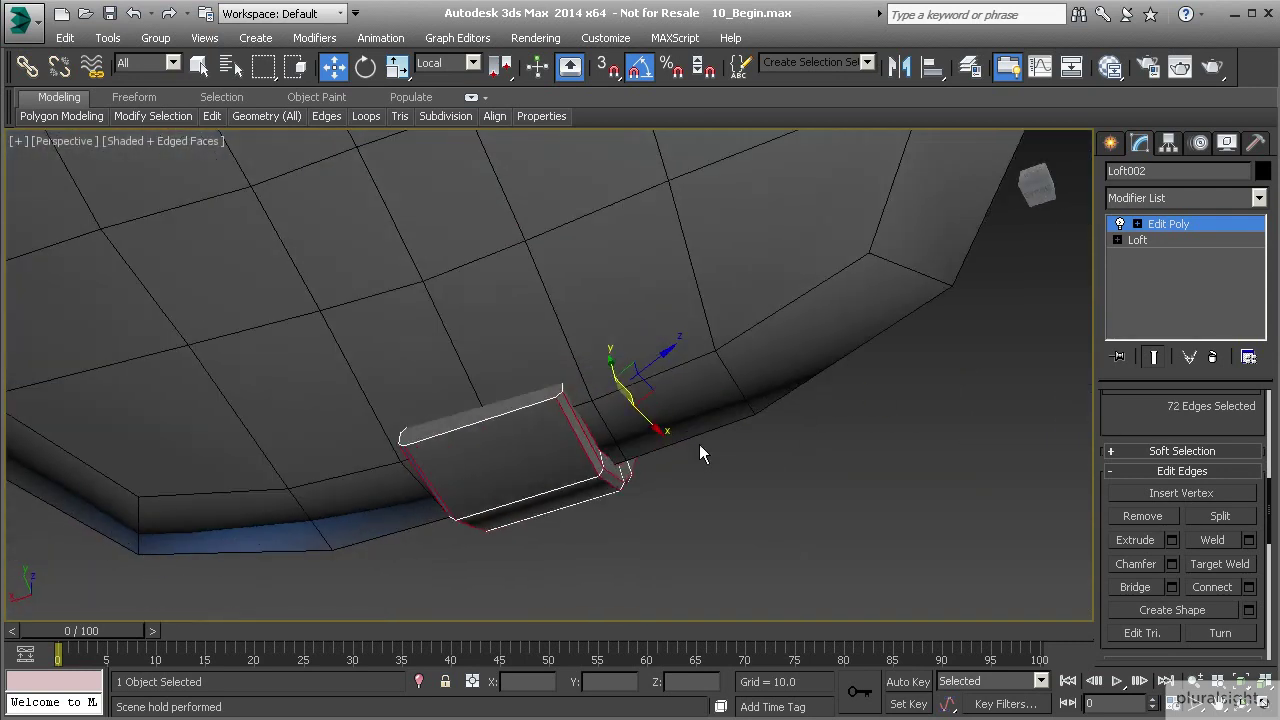
{"action": "key", "text": "1"}
{"action": "scroll", "coordinate": [516, 393], "scroll_direction": "up", "scroll_amount": 5}
{"action": "middle_click_drag", "start_coordinate": [489, 394], "coordinate": [349, 397], "text": "alt"}
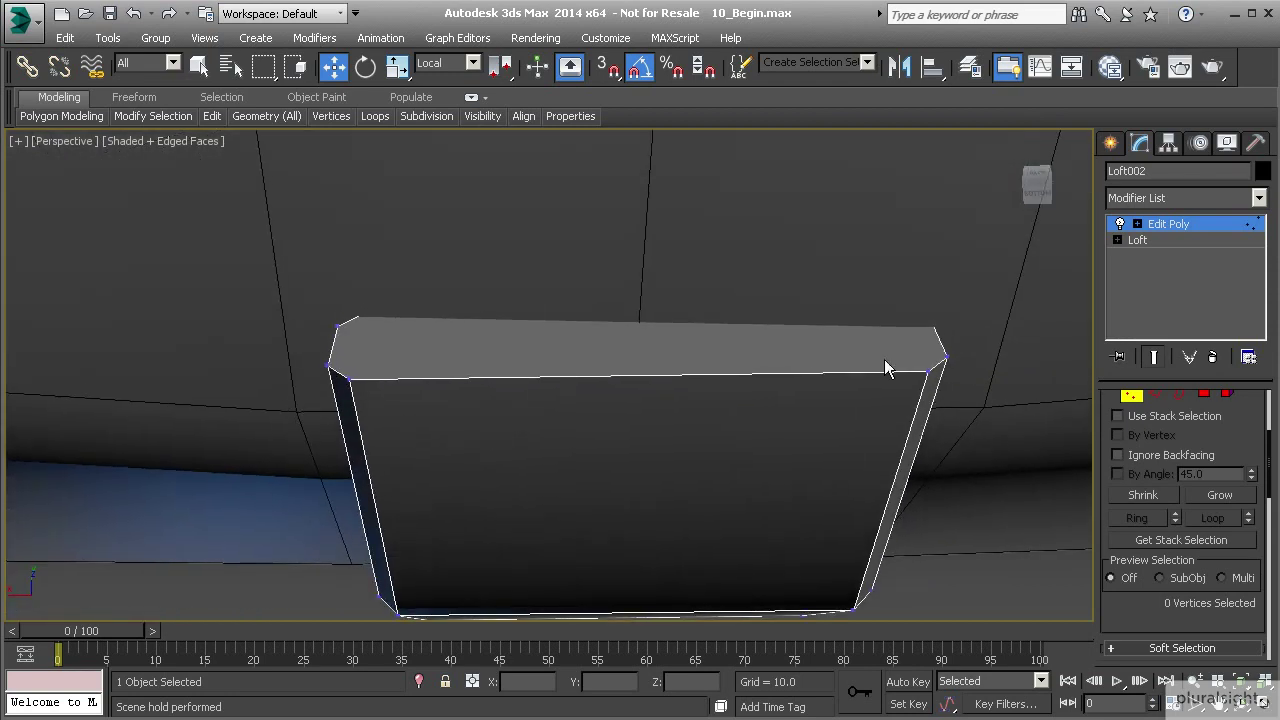
{"action": "right_click", "coordinate": [541, 338]}
{"action": "left_click", "coordinate": [612, 164]}
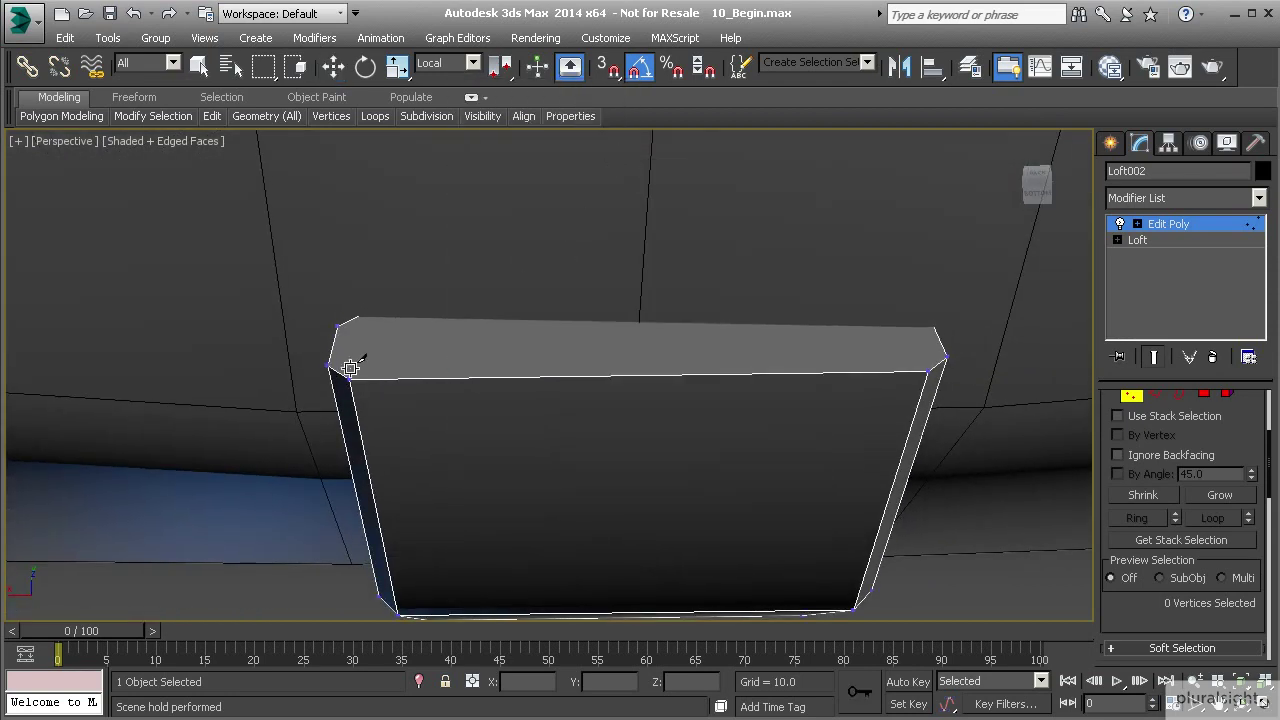
{"action": "left_click", "coordinate": [328, 364]}
{"action": "left_click", "coordinate": [946, 358]}
{"action": "middle_click_drag", "start_coordinate": [897, 337], "coordinate": [860, 367]}
{"action": "left_click", "coordinate": [322, 367]}
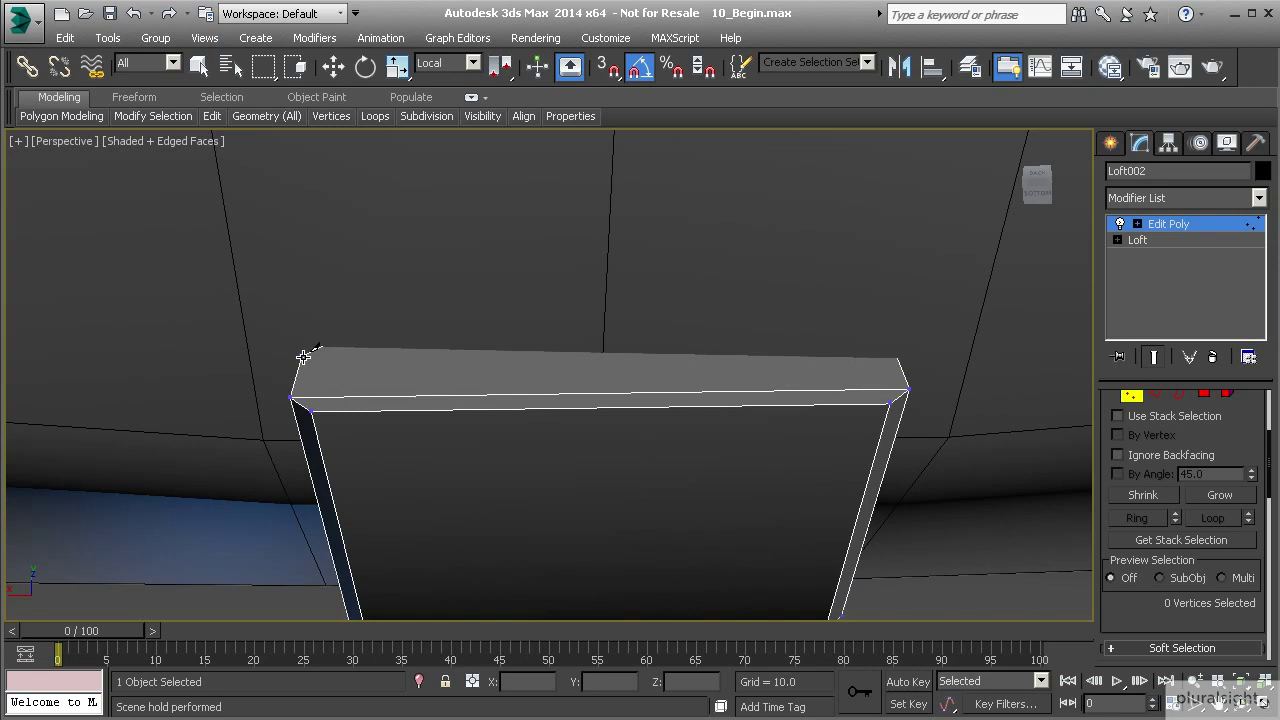
{"action": "key", "text": "F3"}
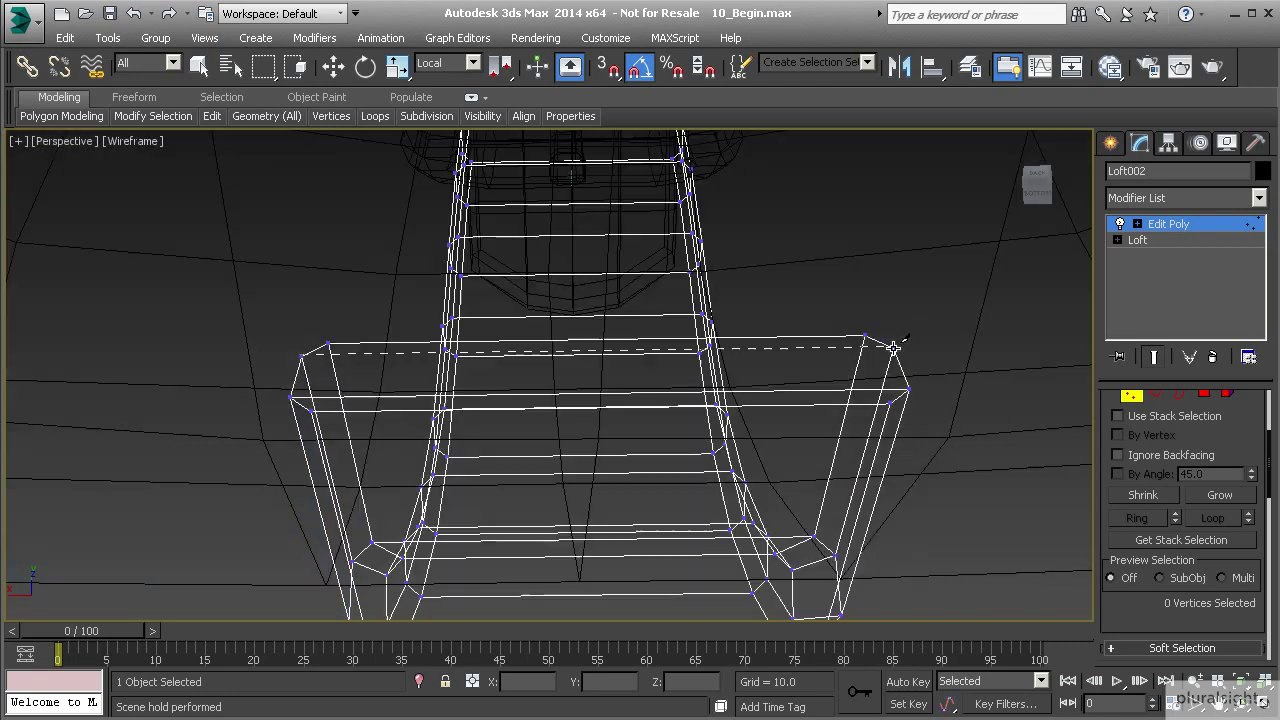
{"action": "left_click", "coordinate": [891, 347]}
{"action": "key", "text": "F3"}
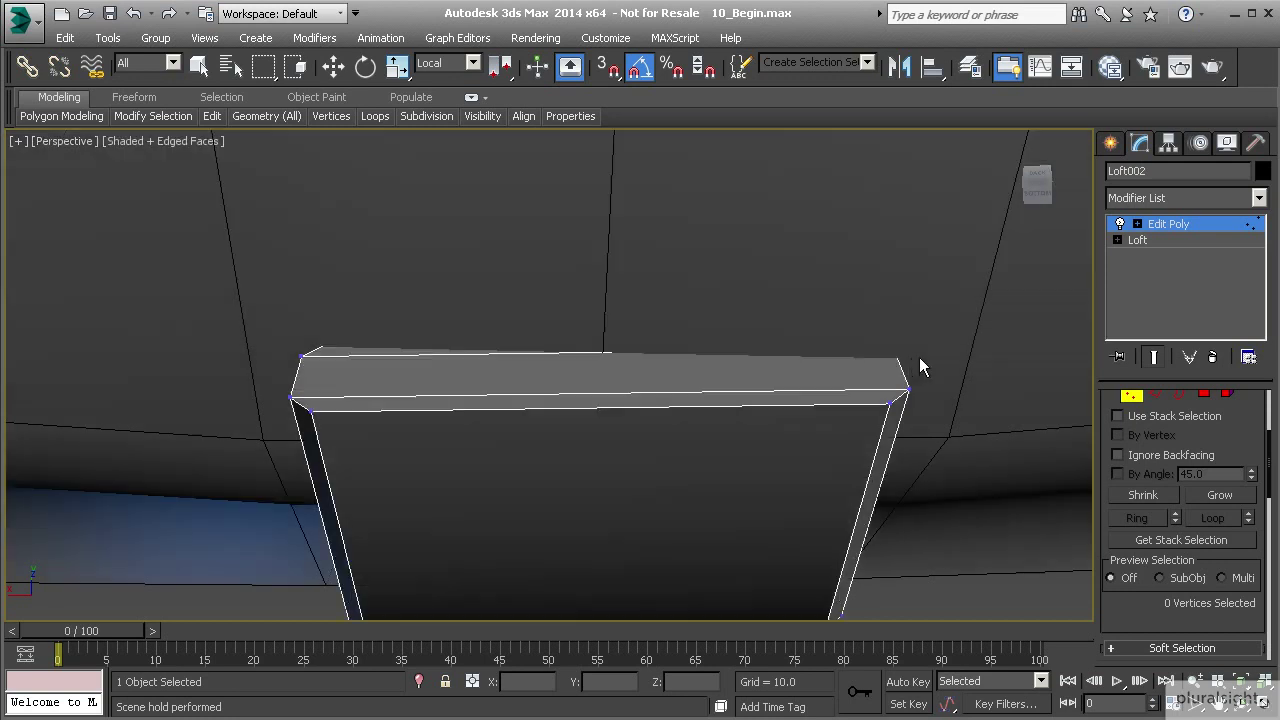
- Isolate the lower strap so that its covered upper end can be edited
{"action": "middle_click_drag", "start_coordinate": [928, 397], "coordinate": [583, 334], "text": "alt"}
{"action": "middle_click_drag", "start_coordinate": [589, 268], "coordinate": [595, 400], "text": "alt"}
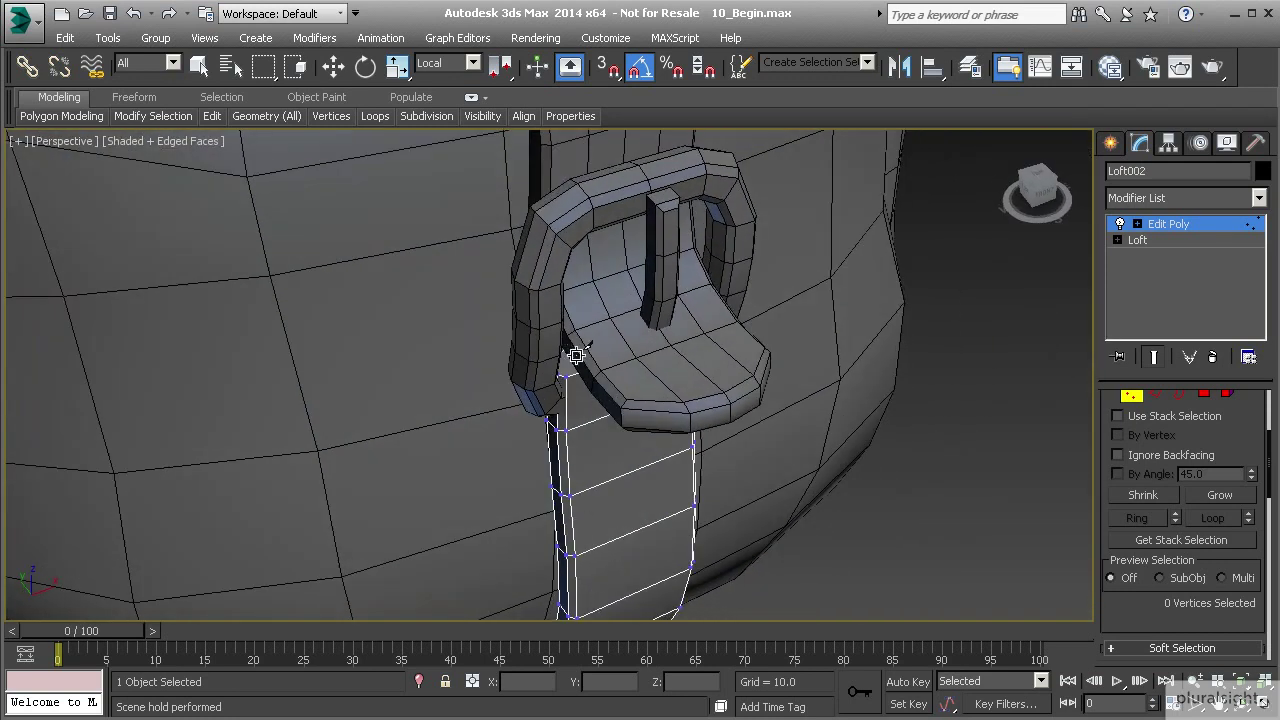
{"action": "middle_click_drag", "start_coordinate": [585, 335], "coordinate": [619, 372], "text": "alt"}
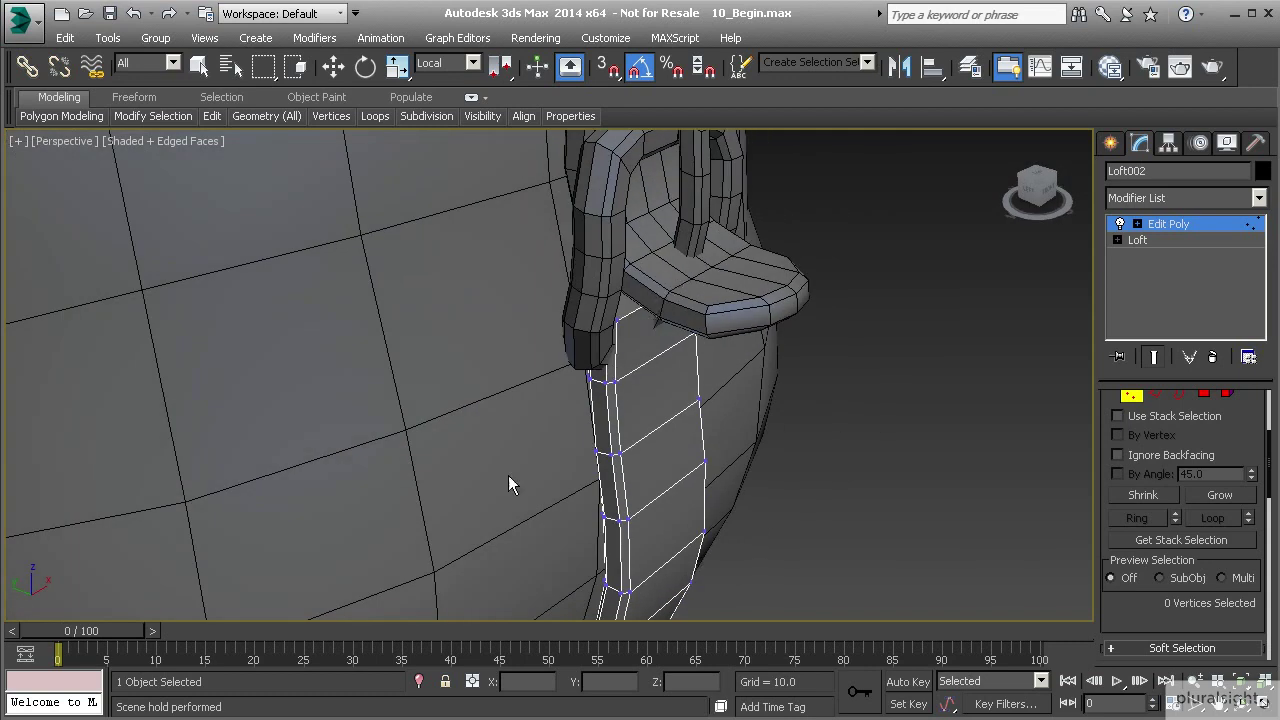
{"action": "left_click", "coordinate": [420, 682]}
- Cut two edges across the lower strap's top end cap between the opposite chamfer vertices
{"action": "middle_click_drag", "start_coordinate": [547, 258], "coordinate": [525, 277]}
{"action": "scroll", "coordinate": [523, 356], "scroll_direction": "up", "scroll_amount": 4}
{"action": "key", "text": "alt+c"}
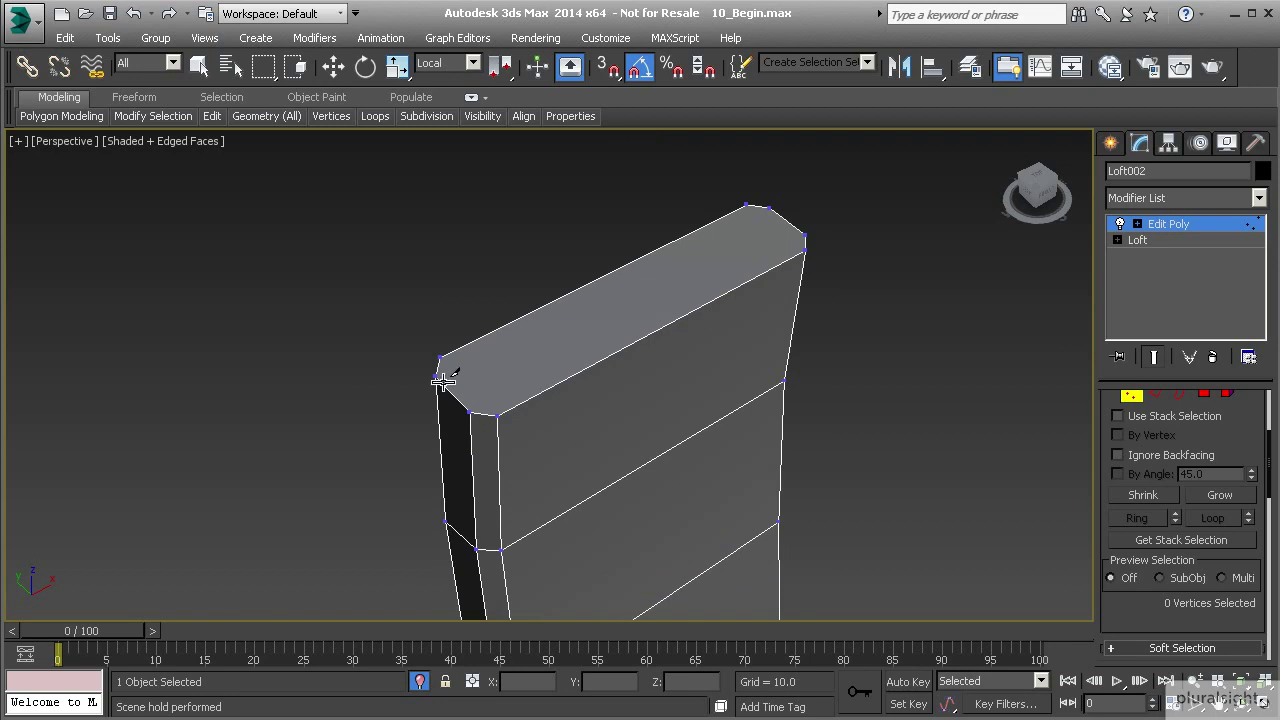
{"action": "left_click", "coordinate": [437, 376]}
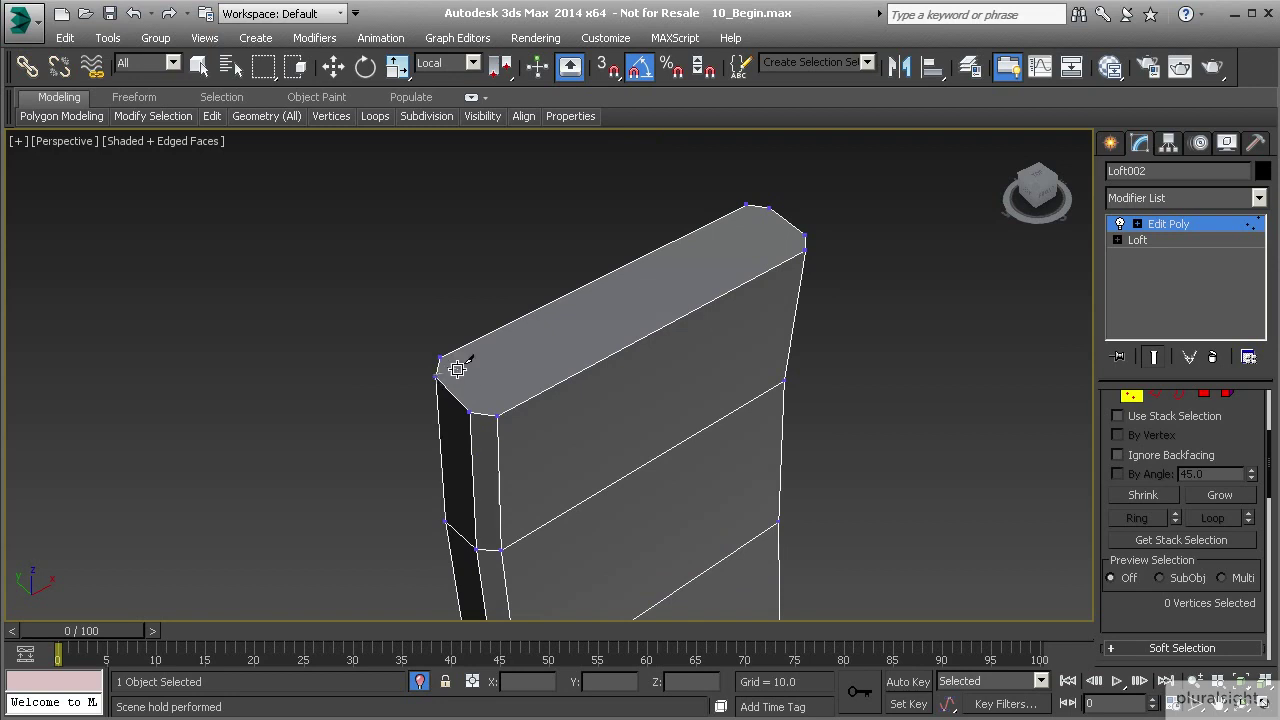
{"action": "left_click", "coordinate": [767, 207]}
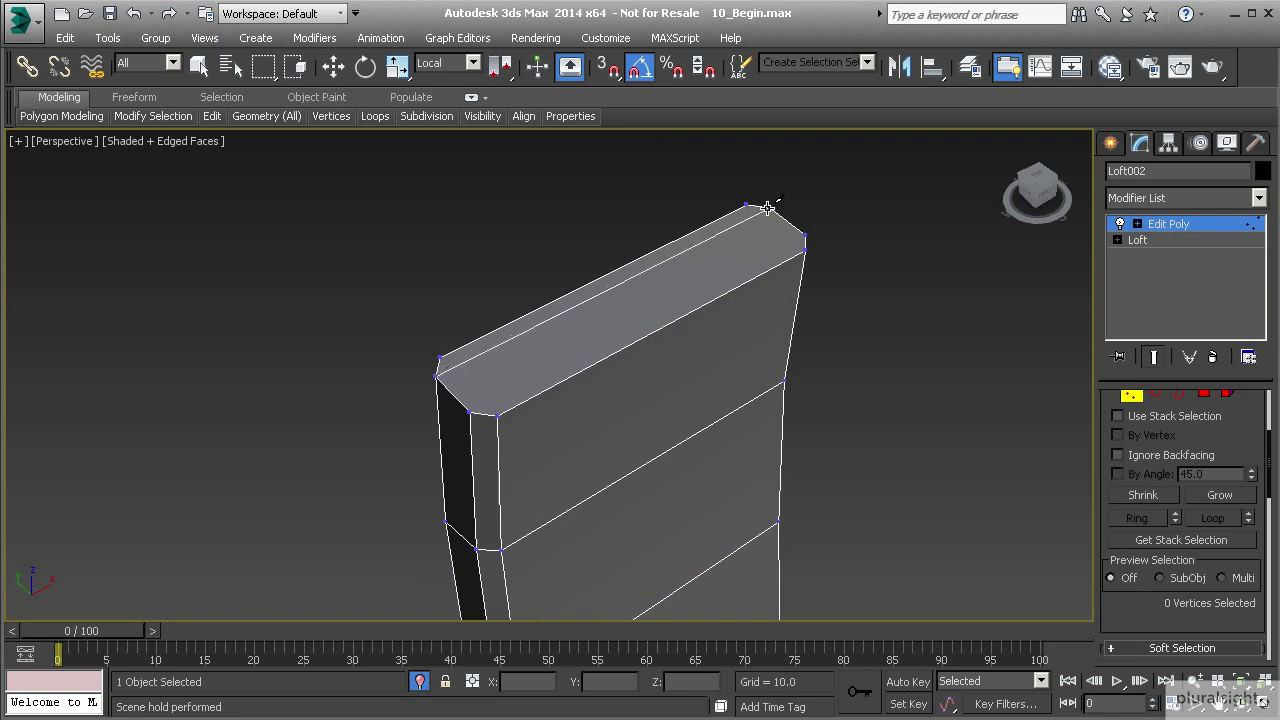
{"action": "left_click", "coordinate": [470, 410]}
{"action": "left_click", "coordinate": [804, 233]}
{"action": "scroll", "coordinate": [640, 395], "scroll_direction": "down", "scroll_amount": 3}
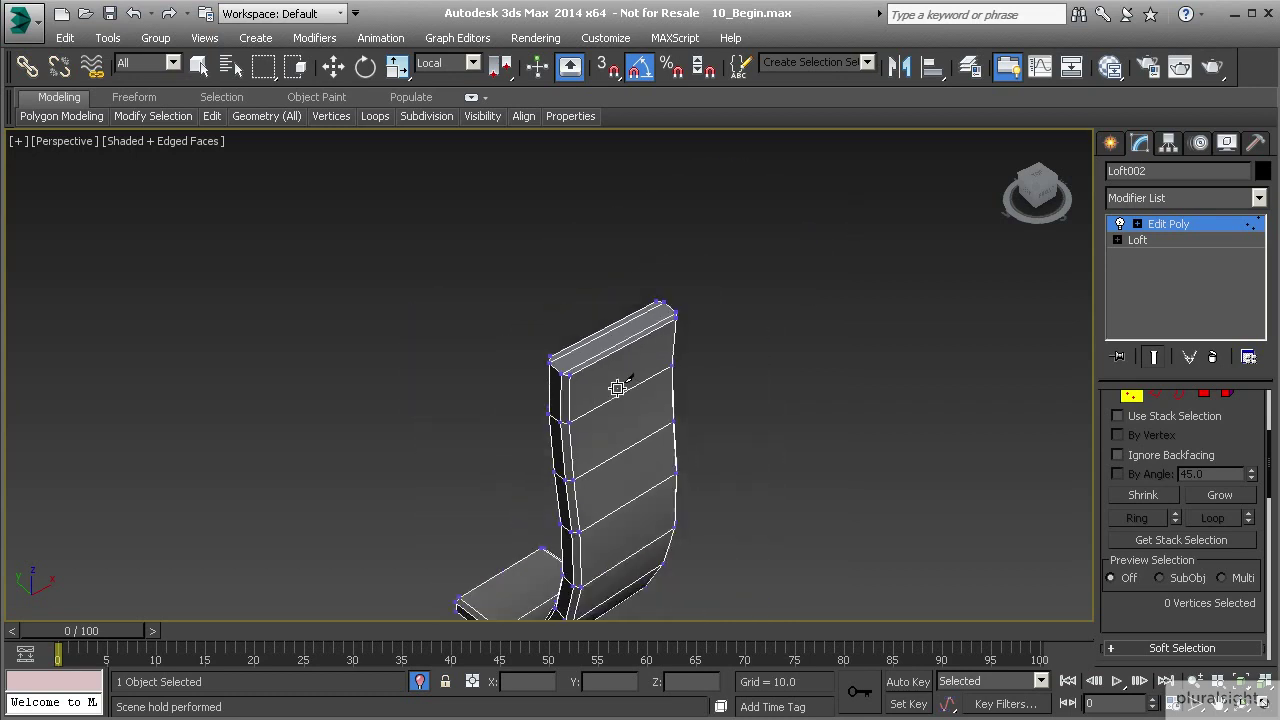
{"action": "right_click", "coordinate": [682, 432]}
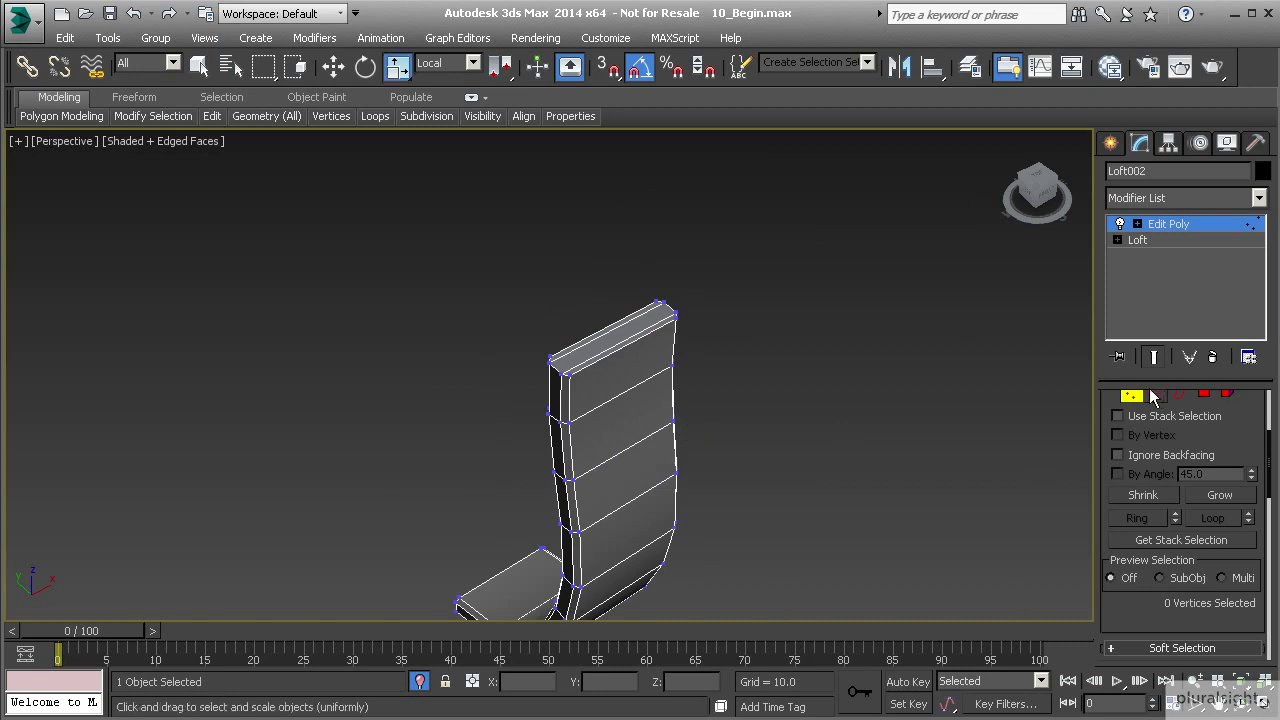
- Select the ring of crosswise edges around the lower strap and connect them with three lengthwise edge loops
{"action": "left_click", "coordinate": [1155, 395]}
{"action": "left_click", "coordinate": [622, 350]}
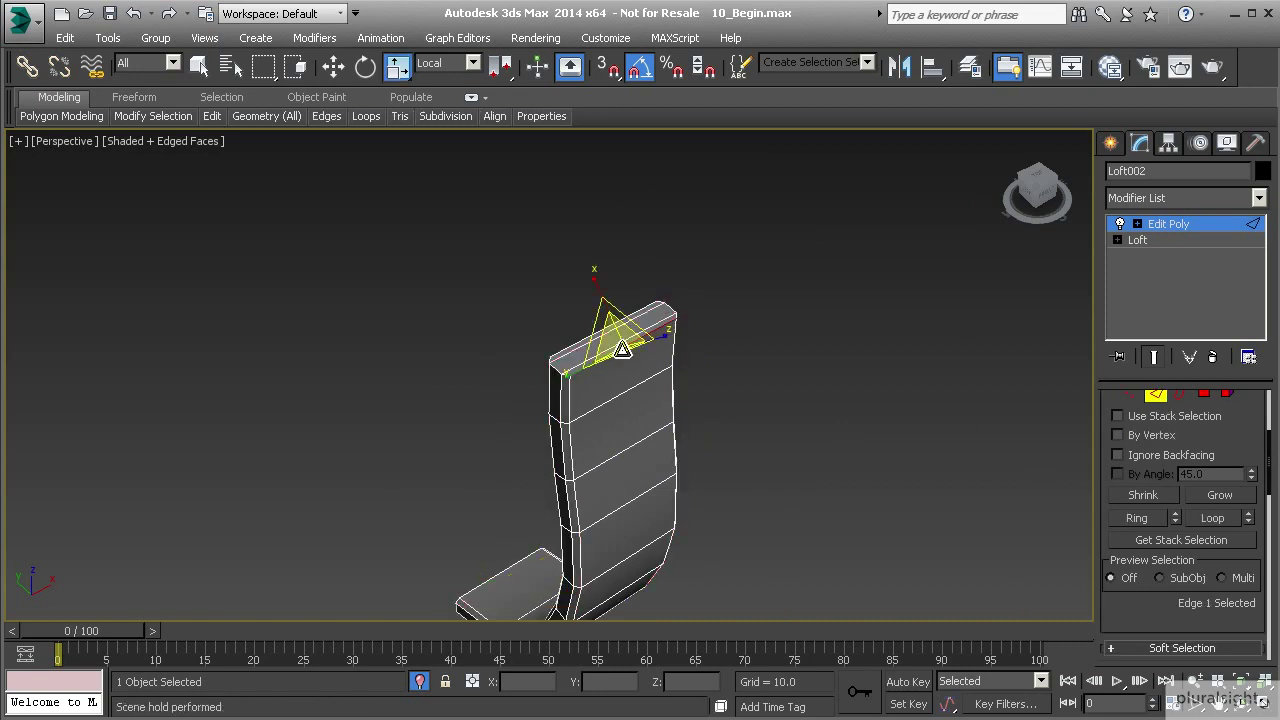
{"action": "left_click", "coordinate": [1145, 519]}
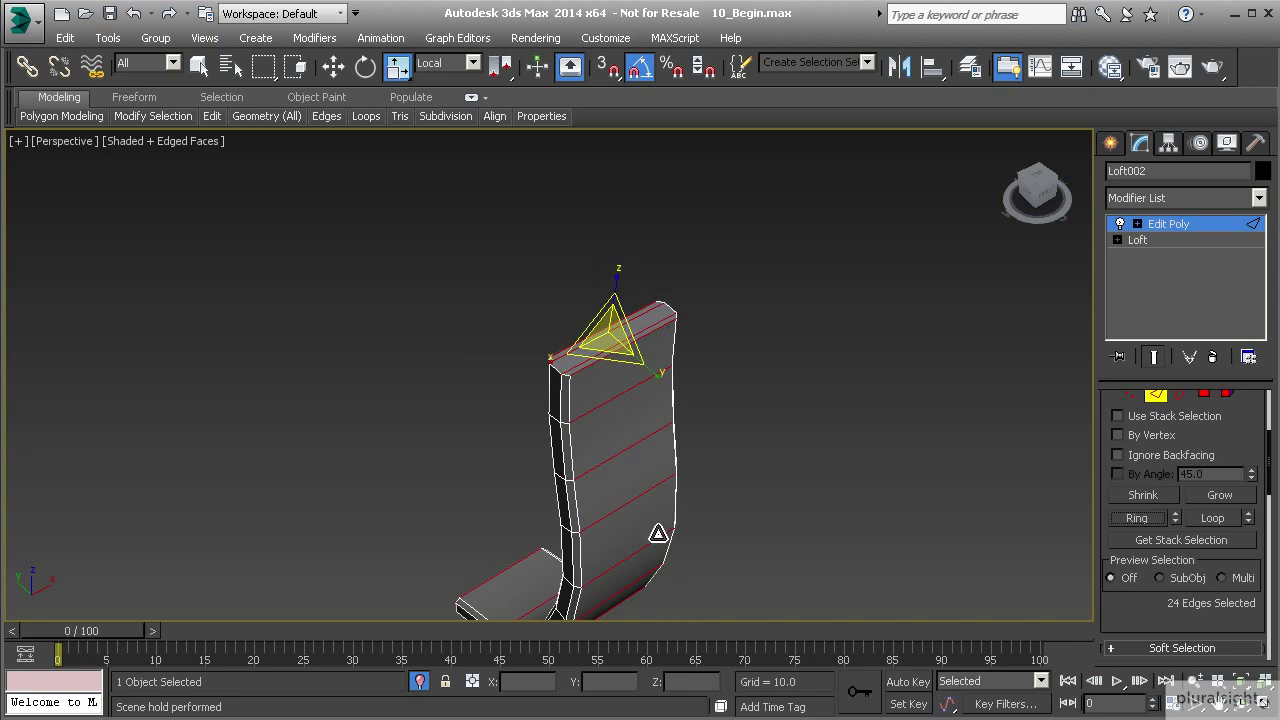
{"action": "middle_click_drag", "start_coordinate": [586, 530], "coordinate": [583, 486]}
{"action": "middle_click_drag", "start_coordinate": [558, 352], "coordinate": [577, 428]}
{"action": "scroll", "coordinate": [585, 440], "scroll_direction": "up", "scroll_amount": 3}
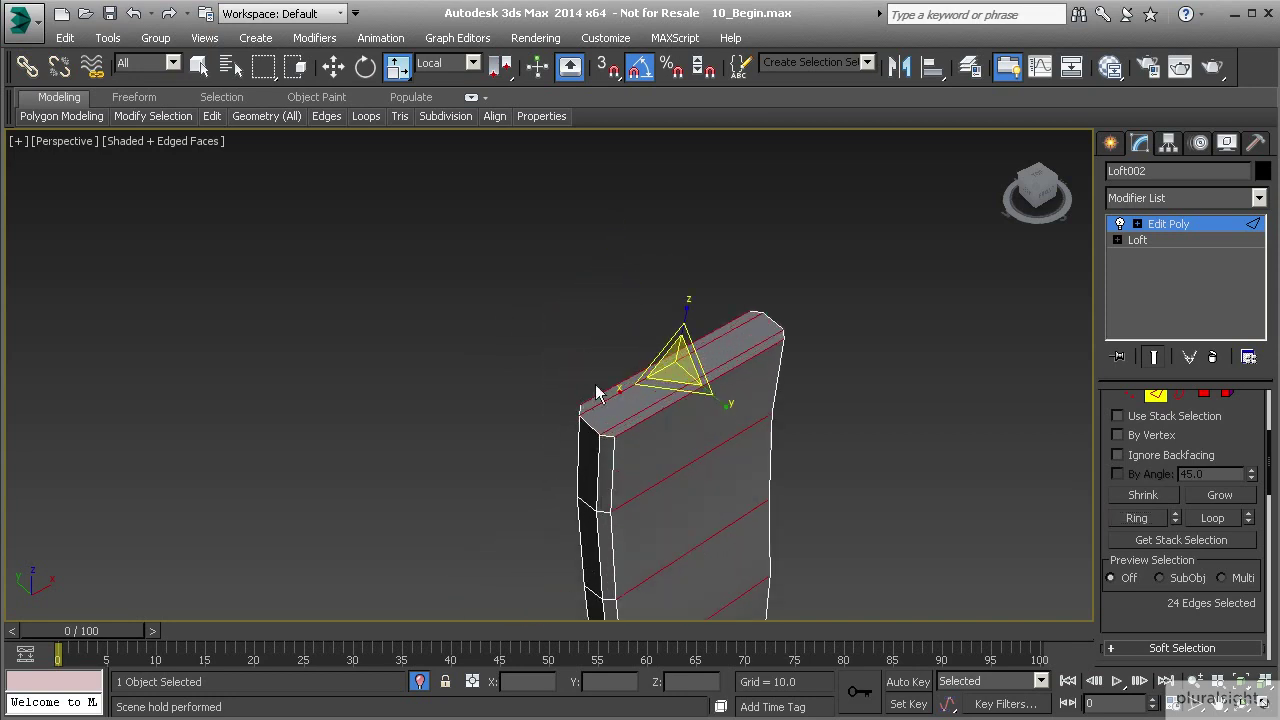
{"action": "left_click", "coordinate": [691, 467]}
{"action": "middle_click_drag", "start_coordinate": [721, 550], "coordinate": [701, 435]}
{"action": "scroll", "coordinate": [701, 435], "scroll_direction": "down", "scroll_amount": 3}
{"action": "left_click_drag", "start_coordinate": [1177, 611], "coordinate": [1157, 516]}
{"action": "scroll", "coordinate": [1180, 535], "scroll_direction": "down", "scroll_amount": 3}
{"action": "left_click", "coordinate": [1249, 572]}
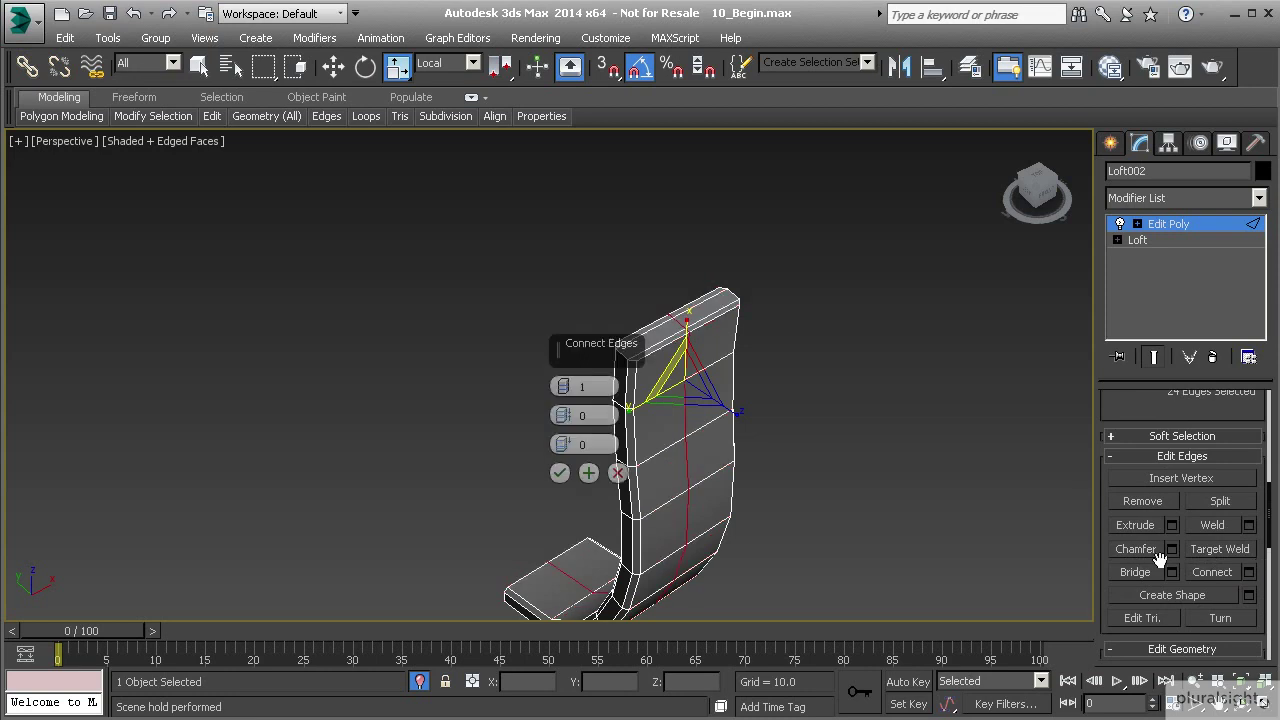
{"action": "left_click", "coordinate": [563, 385]}
{"action": "left_click", "coordinate": [560, 474]}
- Move the six middle polygons of the lower strap's top end cap upward to taper the tip
{"action": "middle_click_drag", "start_coordinate": [647, 431], "coordinate": [651, 331], "text": "alt"}
{"action": "middle_click_drag", "start_coordinate": [656, 268], "coordinate": [606, 354]}
{"action": "scroll", "coordinate": [606, 354], "scroll_direction": "up", "scroll_amount": 4}
{"action": "middle_click_drag", "start_coordinate": [576, 300], "coordinate": [576, 373], "text": "alt"}
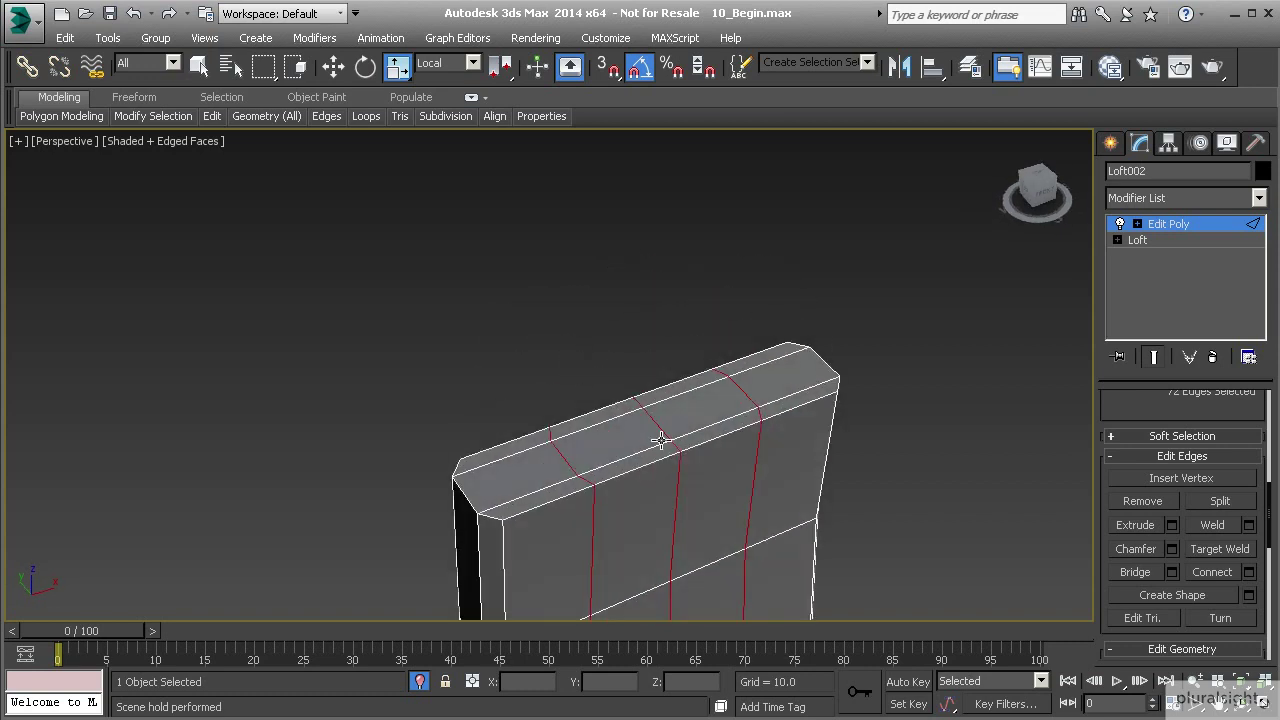
{"action": "key", "text": "4"}
{"action": "left_click", "coordinate": [596, 415]}
{"action": "left_click", "coordinate": [608, 446], "text": "ctrl"}
{"action": "left_click", "coordinate": [626, 466], "text": "ctrl"}
{"action": "left_click", "coordinate": [698, 439], "text": "ctrl"}
{"action": "left_click", "coordinate": [690, 426], "text": "ctrl"}
{"action": "left_click", "coordinate": [671, 394], "text": "ctrl"}
{"action": "key", "text": "w"}
{"action": "middle_click_drag", "start_coordinate": [666, 406], "coordinate": [684, 380], "text": "alt"}
{"action": "left_click_drag", "start_coordinate": [662, 383], "coordinate": [669, 316]}
- Raise the center edges of the lower strap's top end cap to round the tip
{"action": "left_click", "coordinate": [640, 376]}
{"action": "left_click", "coordinate": [672, 354], "text": "ctrl"}
{"action": "key", "text": "2"}
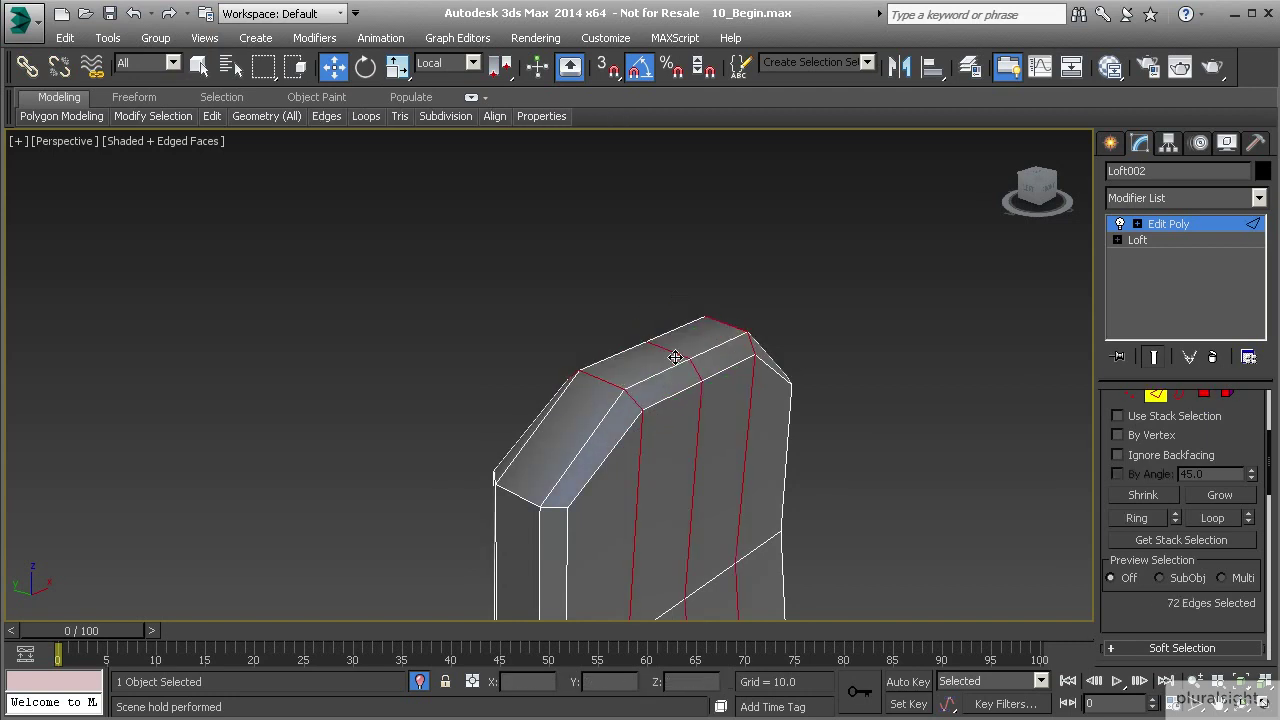
{"action": "left_click", "coordinate": [694, 371]}
{"action": "middle_click_drag", "start_coordinate": [690, 372], "coordinate": [563, 337], "text": "alt"}
{"action": "left_click", "coordinate": [630, 350], "text": "ctrl"}
- Select the six middle polygons of the lower strap's bottom end cap and move them outward to taper that end
{"action": "scroll", "coordinate": [646, 446], "scroll_direction": "down", "scroll_amount": 6}
{"action": "middle_click_drag", "start_coordinate": [615, 492], "coordinate": [611, 303]}
{"action": "middle_click_drag", "start_coordinate": [585, 442], "coordinate": [701, 472], "text": "alt"}
{"action": "middle_click_drag", "start_coordinate": [655, 523], "coordinate": [731, 431]}
{"action": "scroll", "coordinate": [650, 485], "scroll_direction": "up", "scroll_amount": 4}
{"action": "middle_click_drag", "start_coordinate": [574, 494], "coordinate": [644, 467], "text": "alt"}
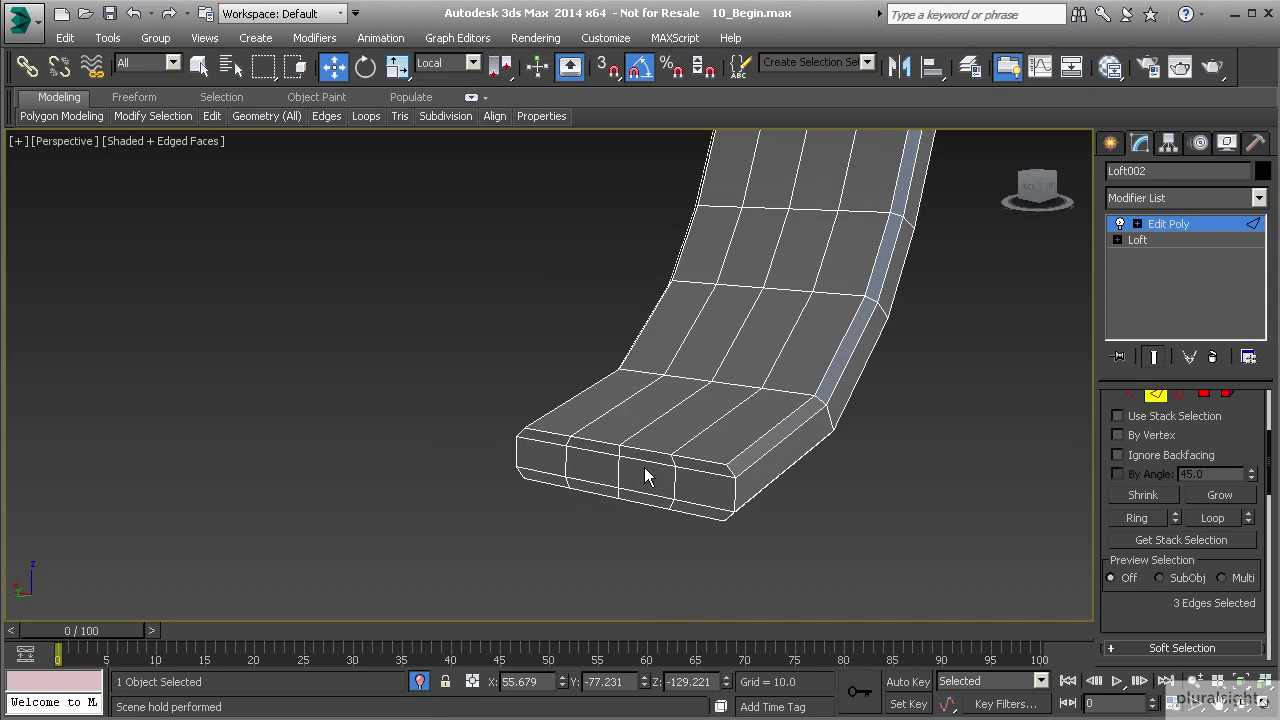
{"action": "key", "text": "4"}
{"action": "left_click", "coordinate": [652, 478]}
{"action": "left_click", "coordinate": [595, 470], "text": "ctrl"}
{"action": "left_click", "coordinate": [600, 445], "text": "ctrl"}
{"action": "left_click", "coordinate": [631, 455], "text": "ctrl"}
{"action": "left_click", "coordinate": [650, 497], "text": "ctrl"}
{"action": "left_click", "coordinate": [604, 489], "text": "ctrl"}
{"action": "middle_click_drag", "start_coordinate": [684, 480], "coordinate": [614, 440], "text": "alt"}
- Select the three center edges of the bottom end cap and adjust their position outward to round that end
{"action": "left_click", "coordinate": [602, 483]}
{"action": "left_click", "coordinate": [565, 478], "text": "ctrl"}
{"action": "key", "text": "2"}
{"action": "left_click", "coordinate": [582, 462]}
{"action": "left_click", "coordinate": [573, 471], "text": "ctrl"}
{"action": "left_click", "coordinate": [580, 459]}
{"action": "left_click", "coordinate": [568, 474], "text": "ctrl"}
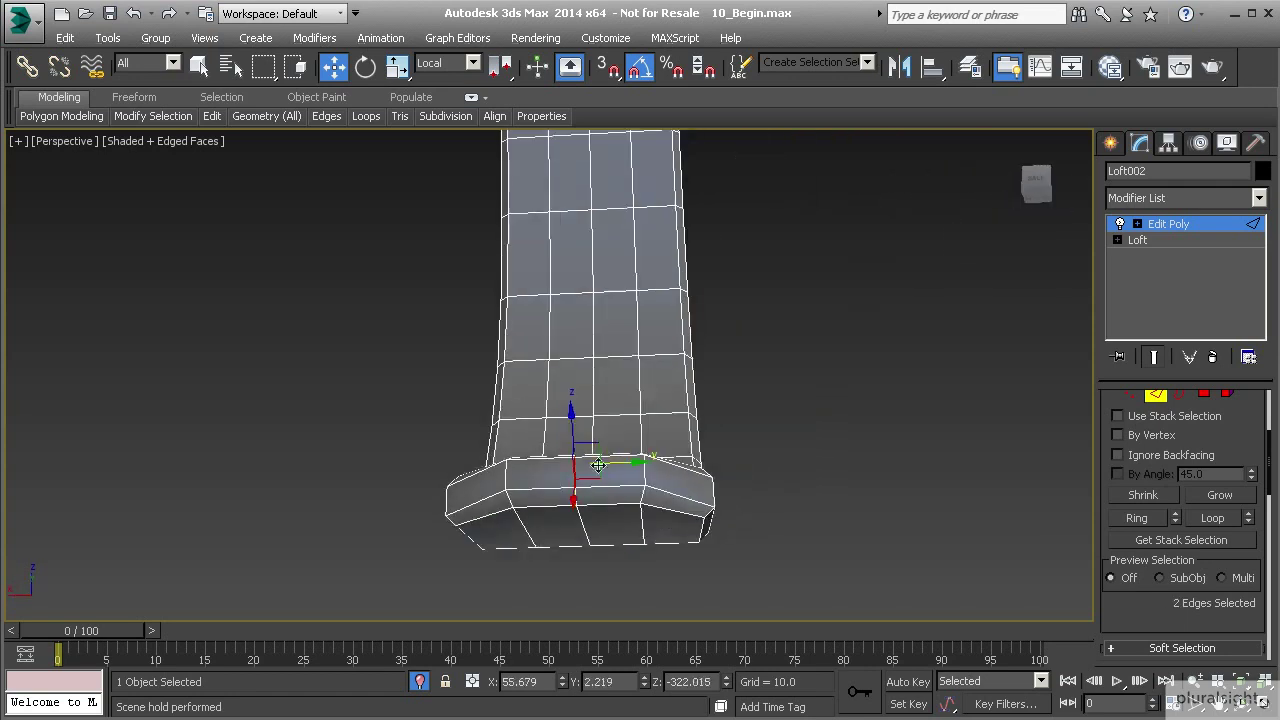
{"action": "left_click", "coordinate": [580, 503], "text": "ctrl"}
{"action": "middle_click_drag", "start_coordinate": [580, 503], "coordinate": [542, 442], "text": "alt"}
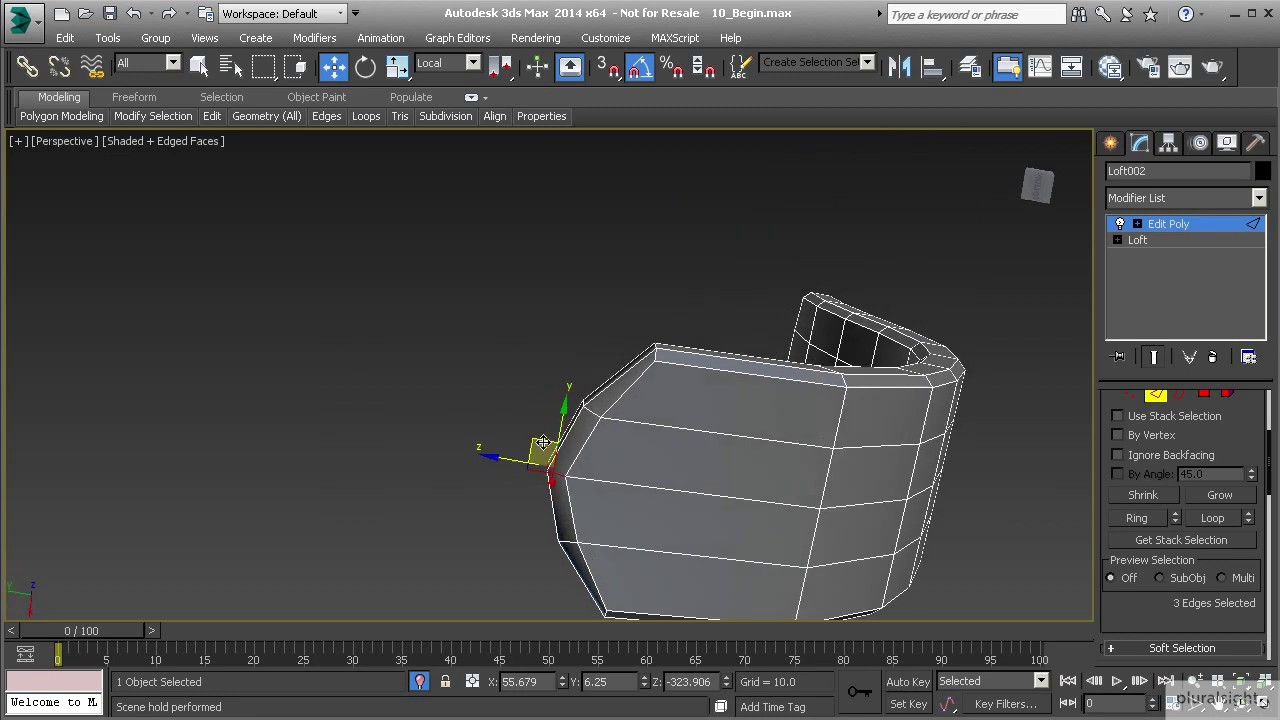
{"action": "left_click_drag", "start_coordinate": [508, 463], "coordinate": [517, 463]}
{"action": "middle_click_drag", "start_coordinate": [517, 463], "coordinate": [551, 499], "text": "alt"}
{"action": "middle_click_drag", "start_coordinate": [676, 394], "coordinate": [847, 441], "text": "alt"}
- Leave edge editing, deselect the lower strap and end its isolation to show the whole backpack
{"action": "left_click", "coordinate": [1160, 397]}
{"action": "left_click", "coordinate": [697, 292]}
{"action": "scroll", "coordinate": [692, 290], "scroll_direction": "down", "scroll_amount": 3}
{"action": "middle_click_drag", "start_coordinate": [692, 290], "coordinate": [537, 447], "text": "alt"}
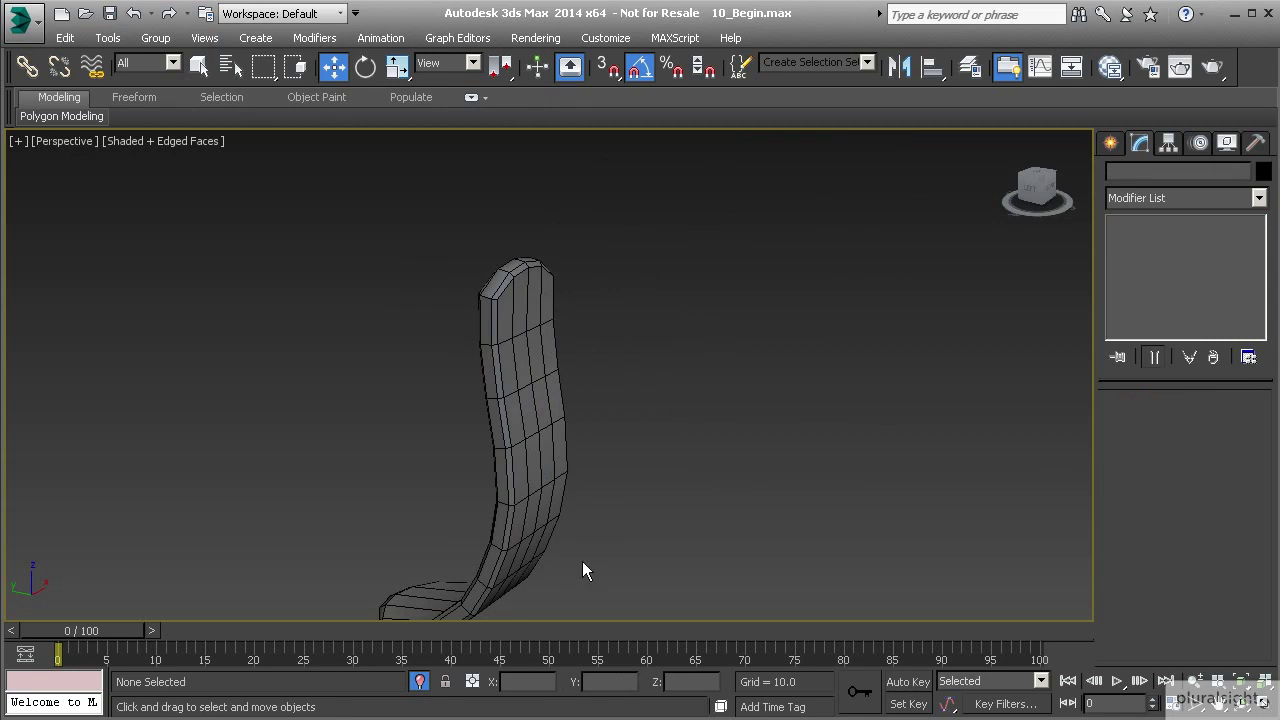
{"action": "left_click", "coordinate": [421, 683]}
{"action": "scroll", "coordinate": [528, 405], "scroll_direction": "down", "scroll_amount": 4}
{"action": "middle_click_drag", "start_coordinate": [563, 437], "coordinate": [581, 407], "text": "alt"}
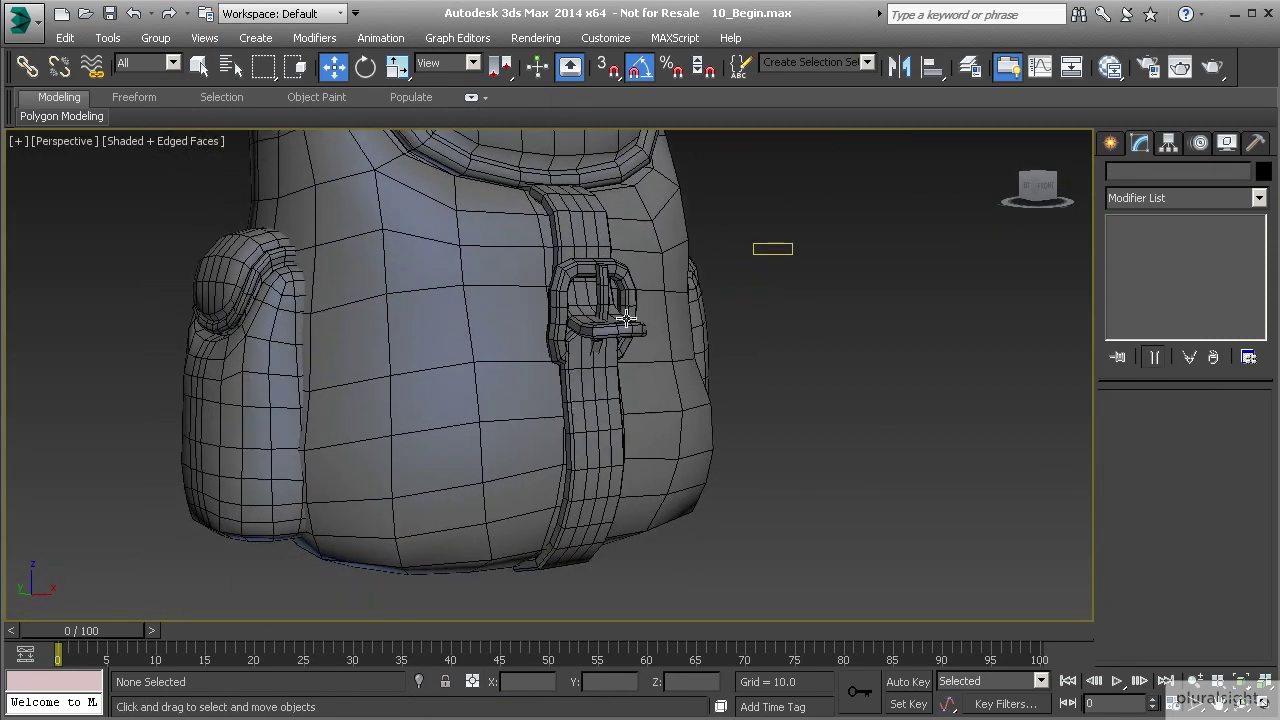
- Delete the leftover loft splines: the small rectangle beside the backpack and the path line inside the upper strap
{"action": "middle_click_drag", "start_coordinate": [643, 300], "coordinate": [679, 402], "text": "alt"}
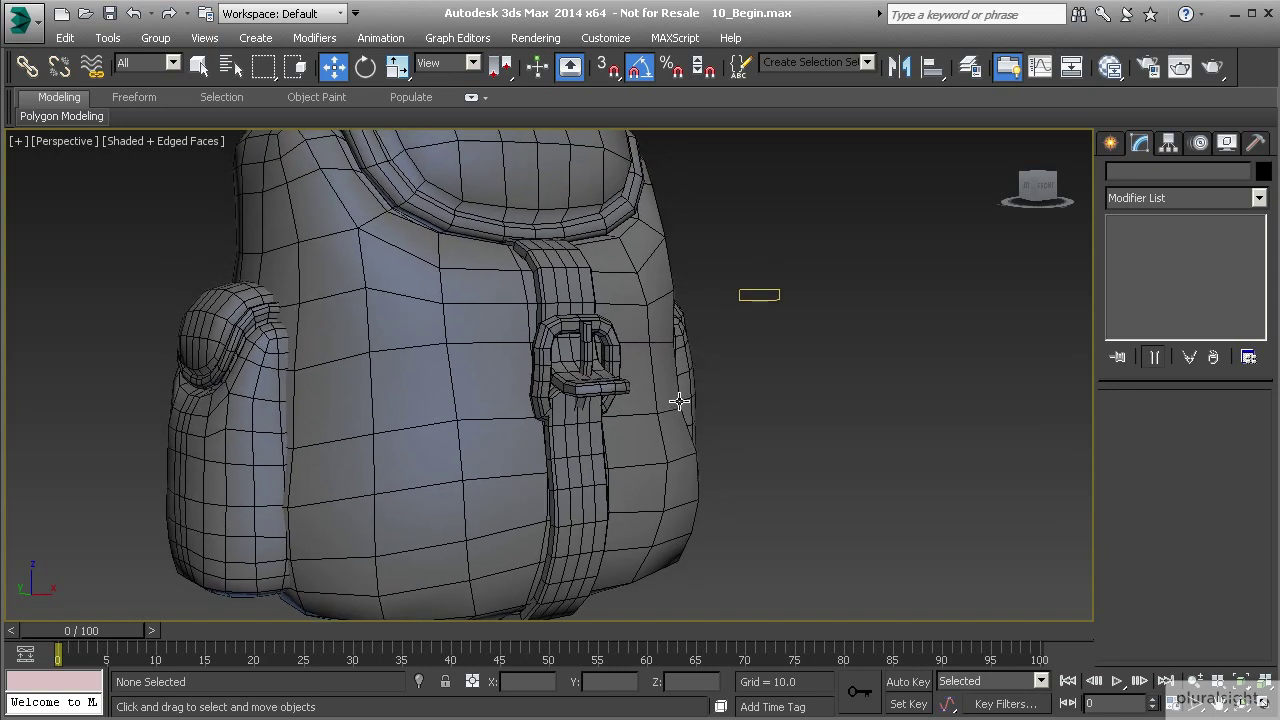
{"action": "left_click", "coordinate": [760, 290]}
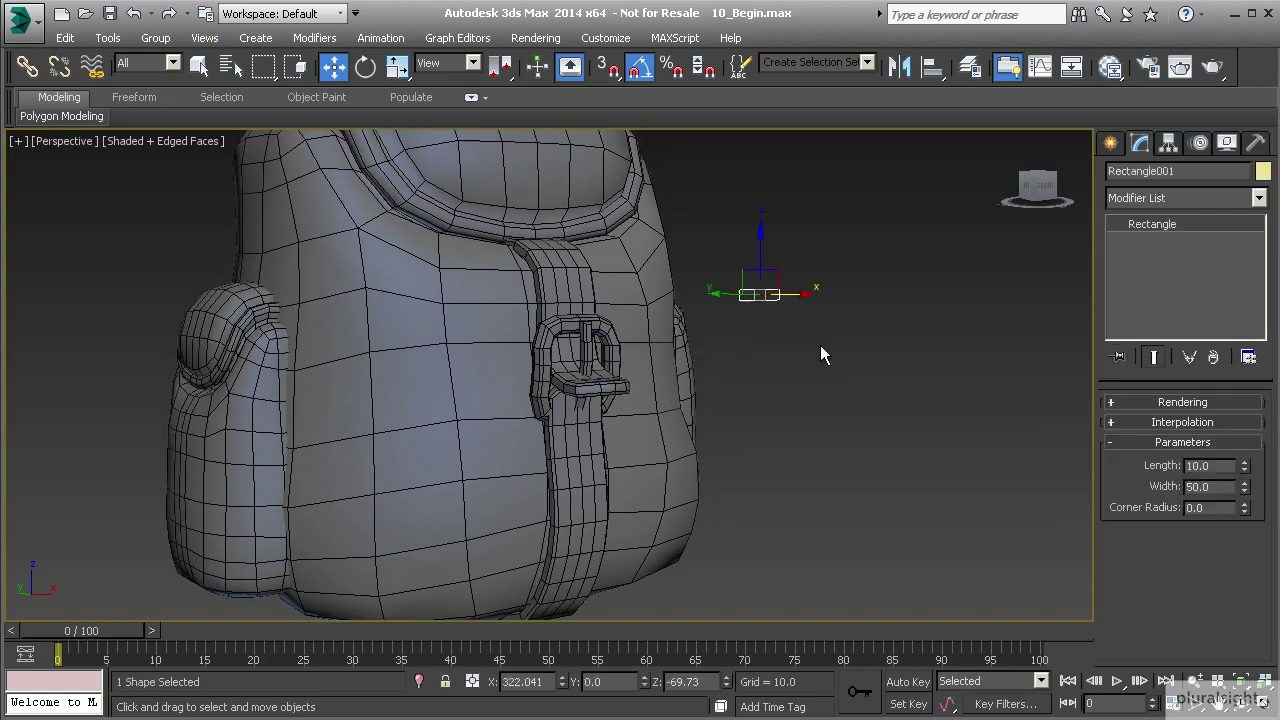
{"action": "left_click", "coordinate": [817, 347]}
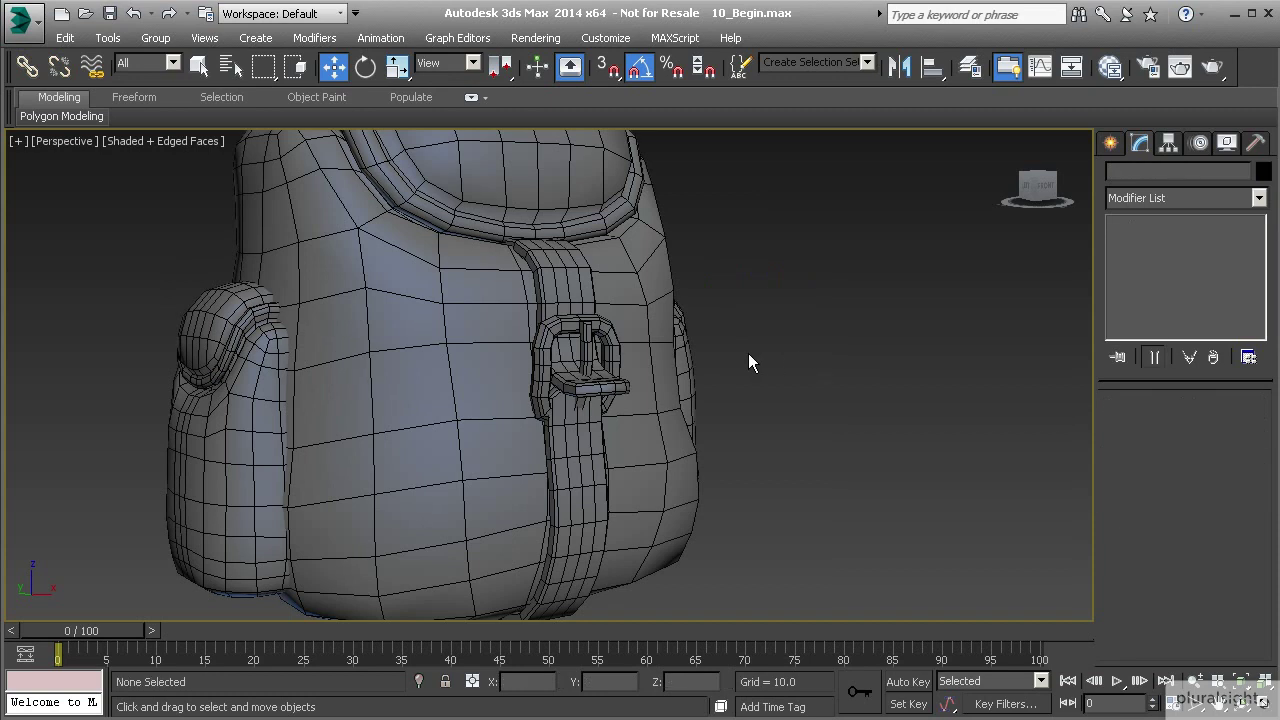
{"action": "key", "text": "F3"}
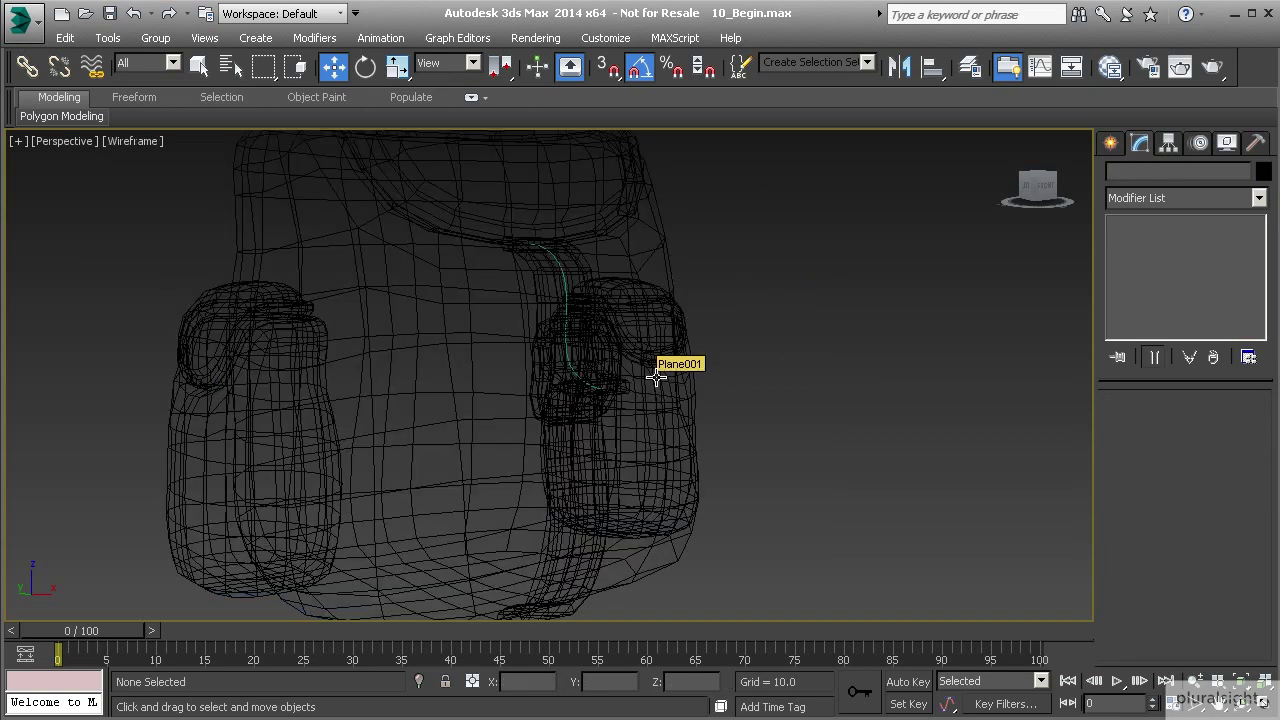
{"action": "left_click", "coordinate": [567, 288]}
{"action": "left_click", "coordinate": [567, 288]}
{"action": "left_click", "coordinate": [572, 296]}
{"action": "key", "text": "F3"}
- Select the upper strap, buckle frame, prong and lower strap together on the backpack's front
{"action": "middle_click_drag", "start_coordinate": [754, 287], "coordinate": [677, 349], "text": "alt"}
{"action": "left_click", "coordinate": [683, 348]}
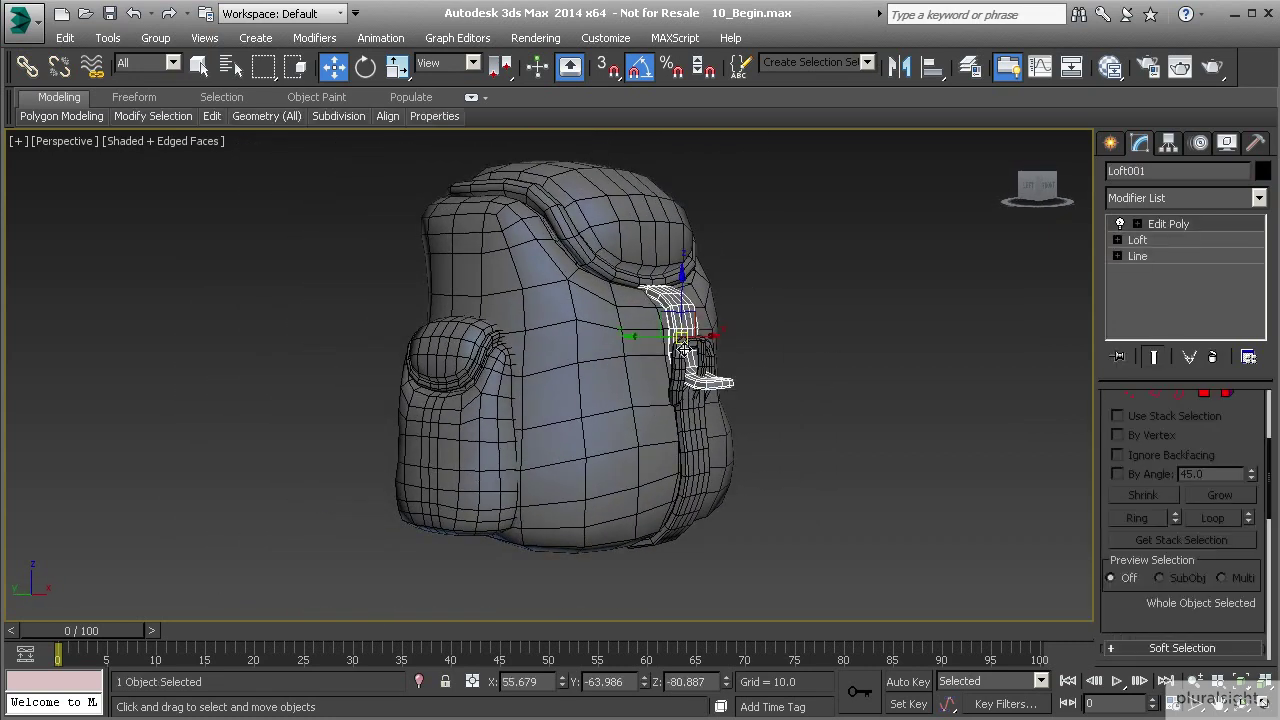
{"action": "left_click", "coordinate": [687, 356], "text": "ctrl"}
{"action": "left_click", "coordinate": [705, 365], "text": "ctrl"}
{"action": "left_click", "coordinate": [687, 435], "text": "ctrl"}
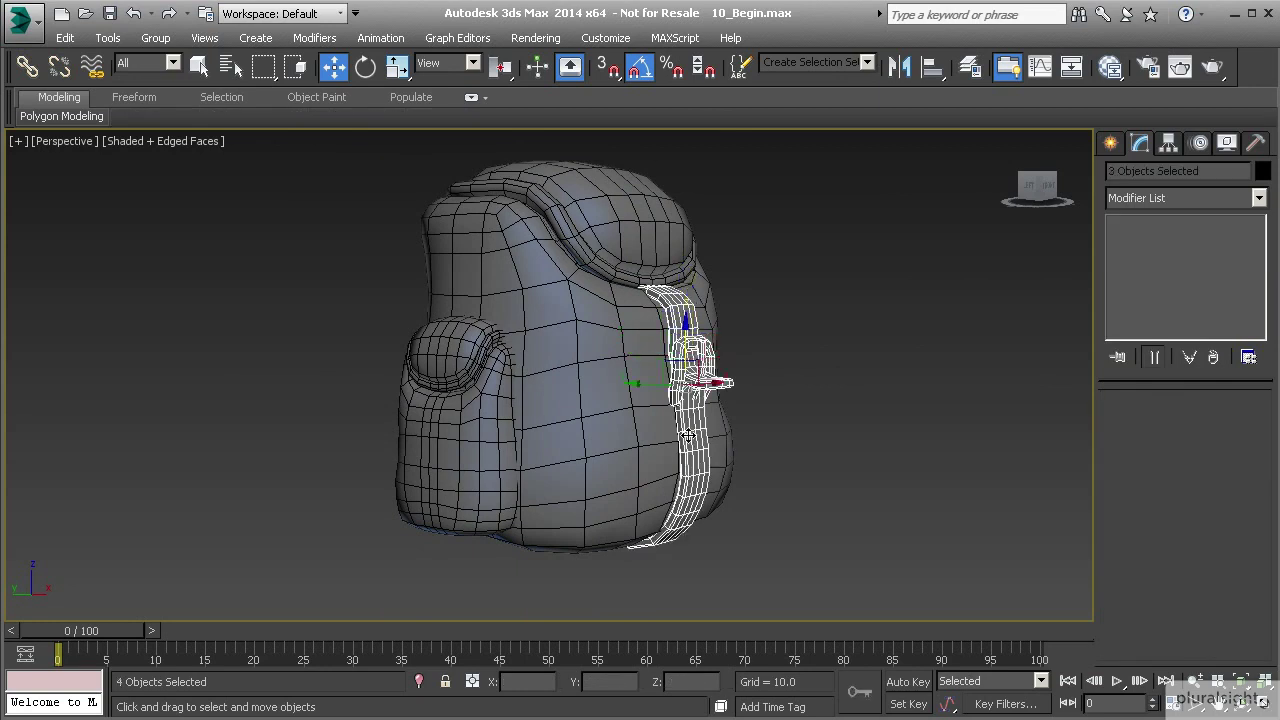
{"action": "middle_click_drag", "start_coordinate": [706, 409], "coordinate": [656, 433], "text": "alt"}
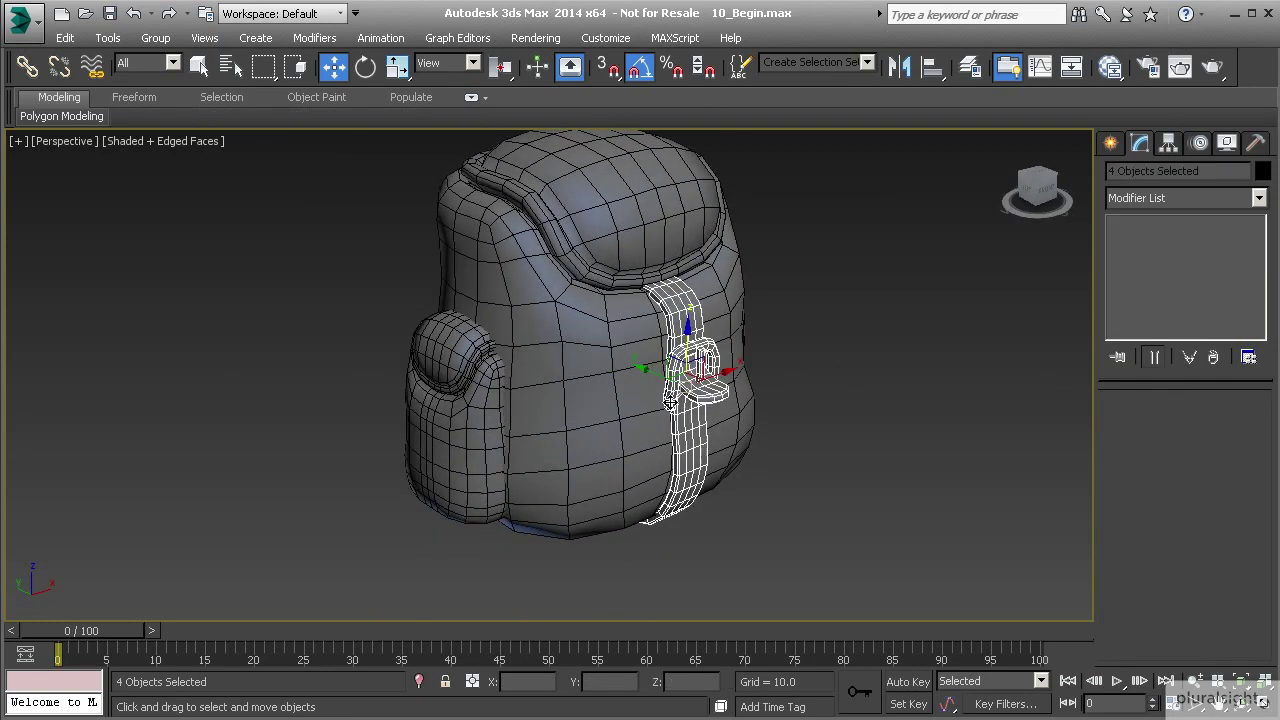
{"action": "scroll", "coordinate": [688, 335], "scroll_direction": "up", "scroll_amount": 5}
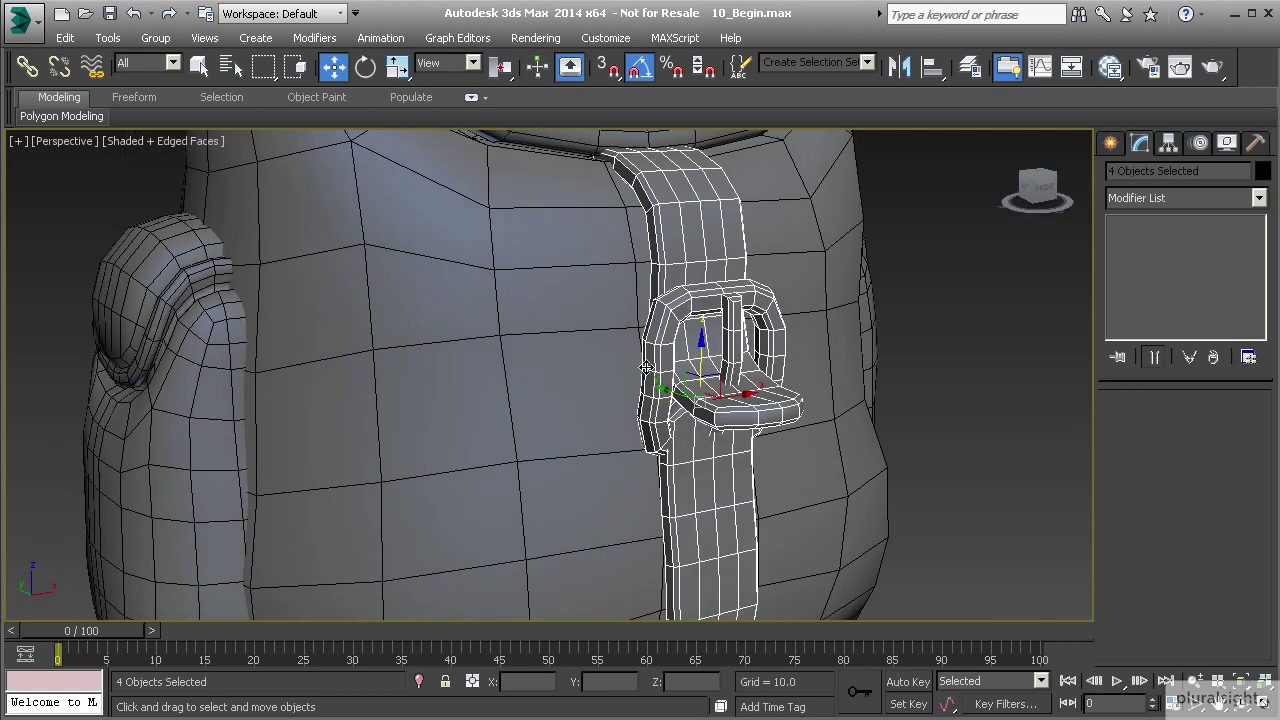
- Select the whole upper strap as an element and clear all its smoothing groups
{"action": "left_click", "coordinate": [685, 262]}
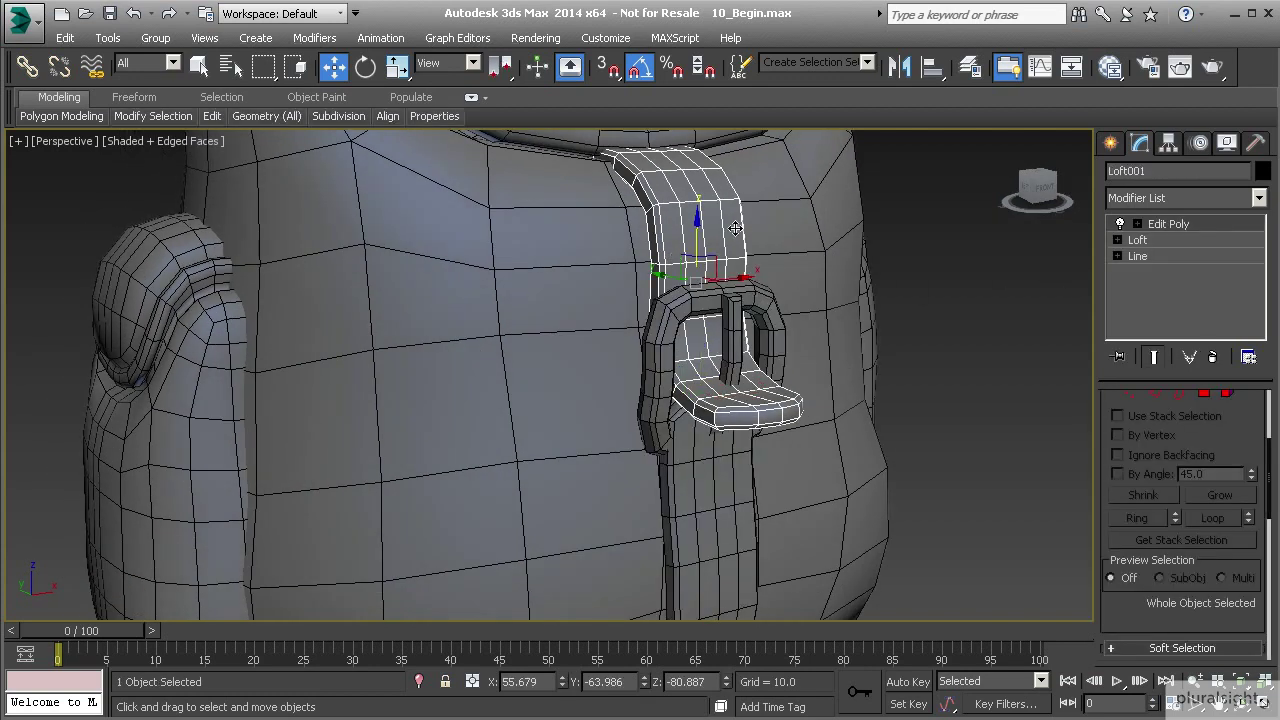
{"action": "left_click", "coordinate": [1226, 394]}
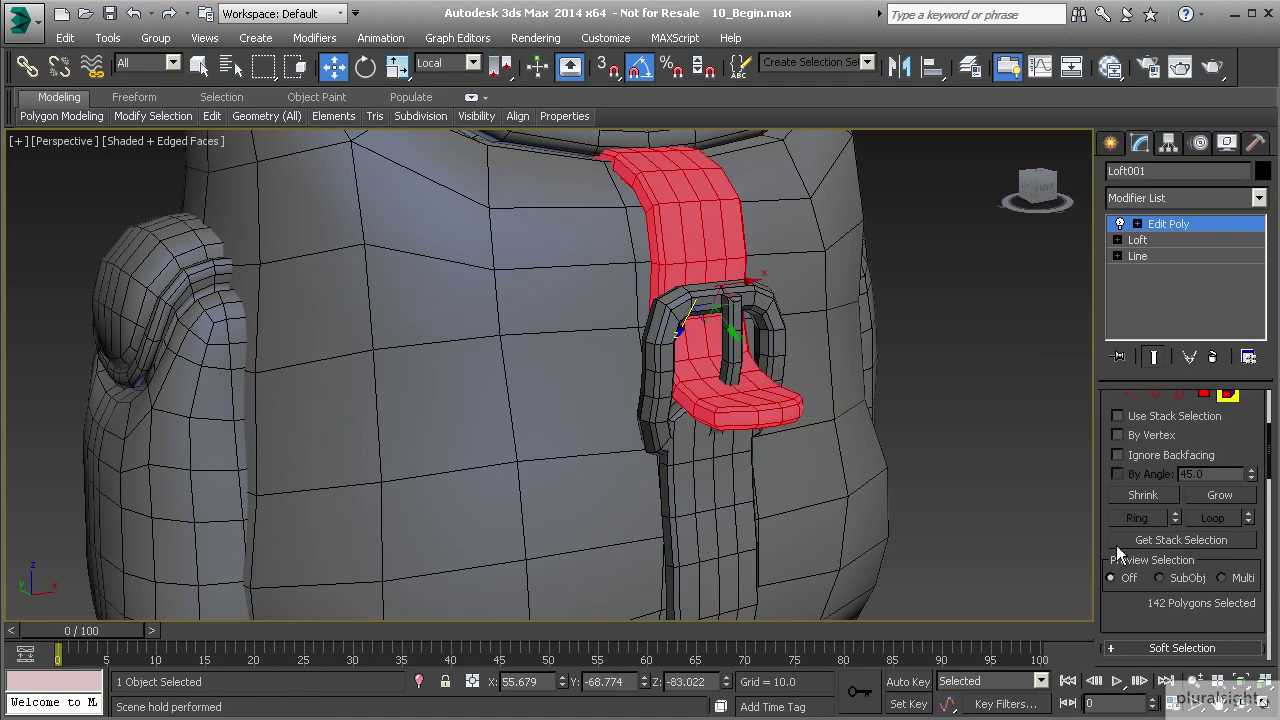
{"action": "scroll", "coordinate": [1154, 636], "scroll_direction": "down", "scroll_amount": 15}
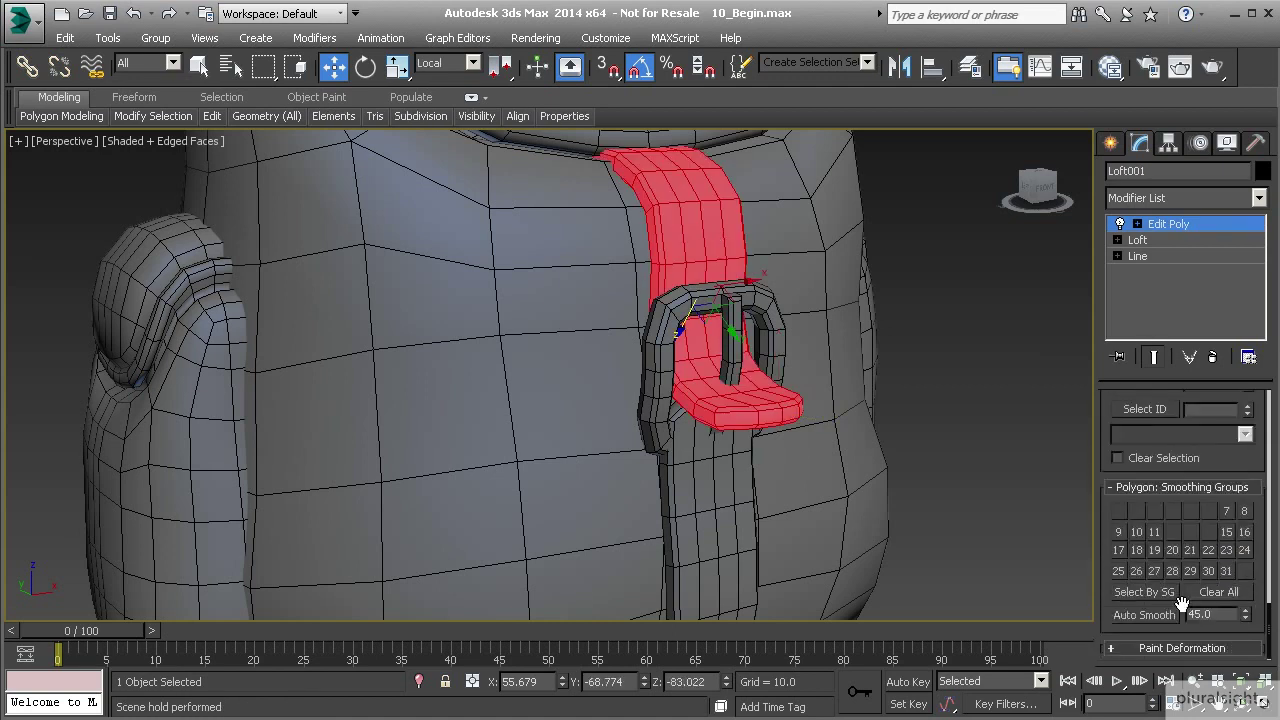
{"action": "left_click", "coordinate": [1222, 593]}
{"action": "left_click", "coordinate": [1181, 224]}
- Select the buckle frame's whole element and clear all smoothing groups from its polygons
{"action": "left_click", "coordinate": [708, 312]}
{"action": "left_click", "coordinate": [763, 318]}
{"action": "left_click", "coordinate": [1228, 424]}
{"action": "left_click", "coordinate": [657, 338]}
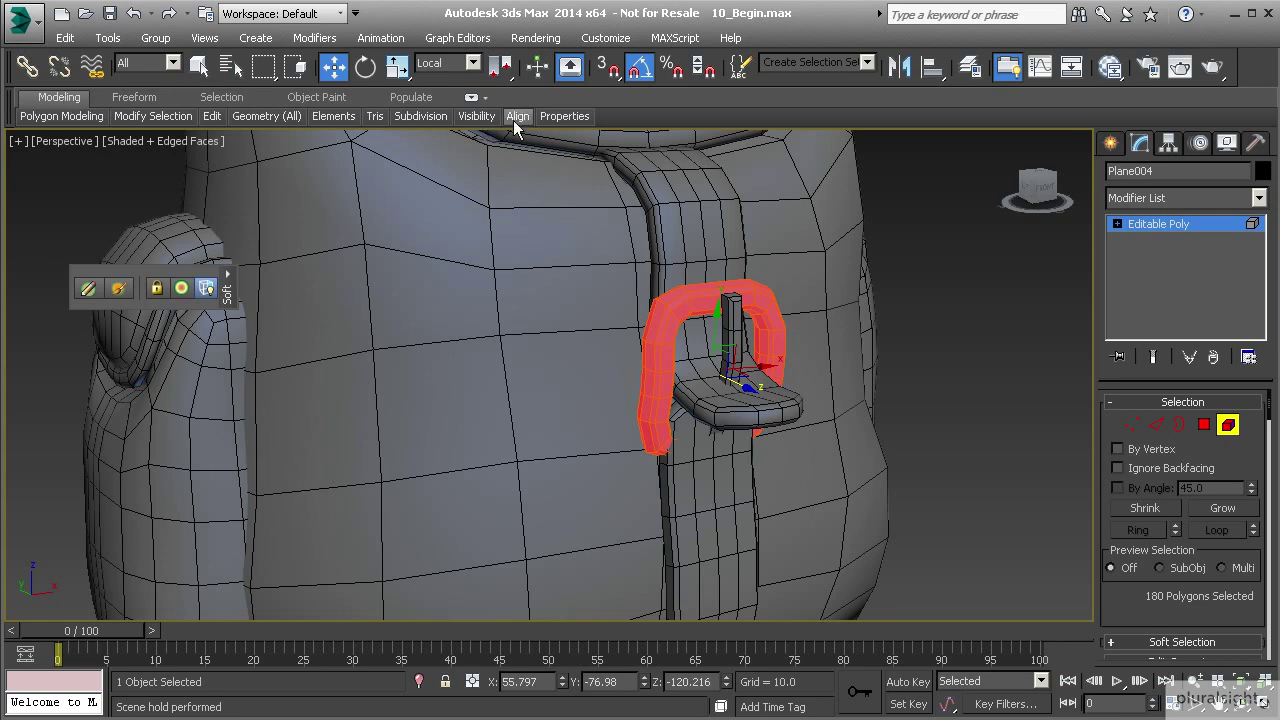
{"action": "mouse_move", "coordinate": [563, 117]}
{"action": "left_click", "coordinate": [575, 235]}
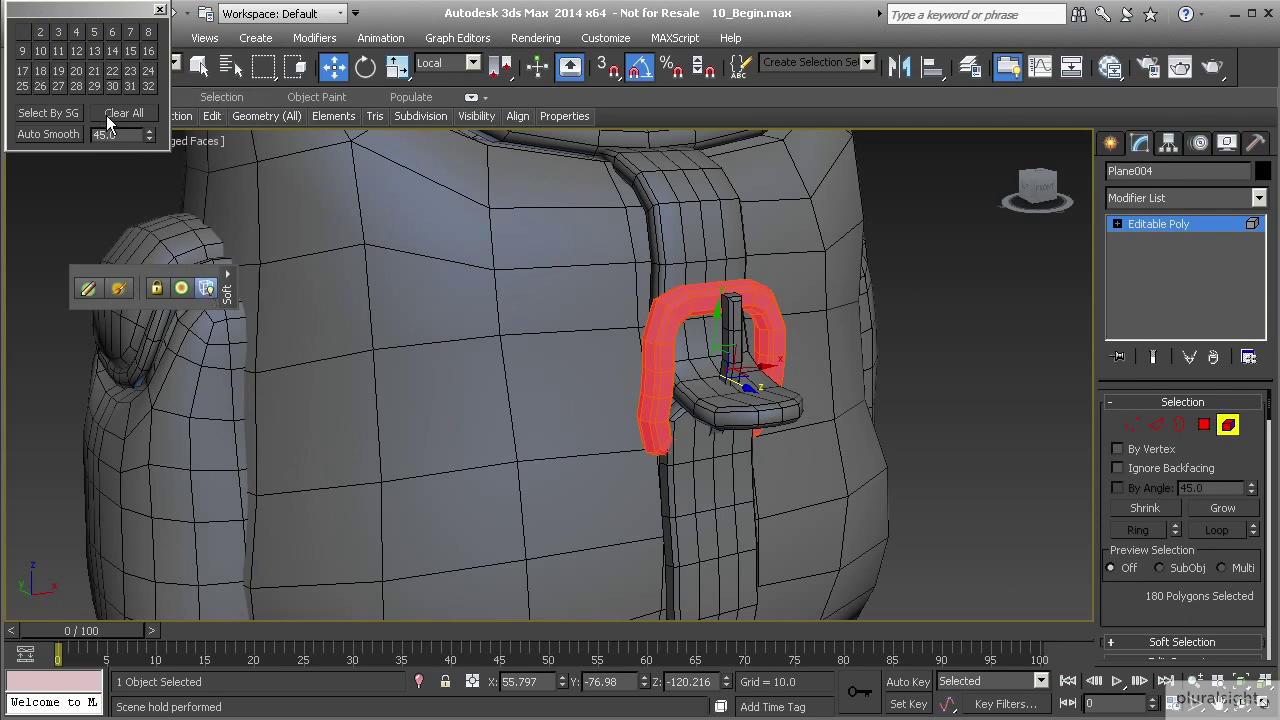
{"action": "left_click", "coordinate": [159, 9]}
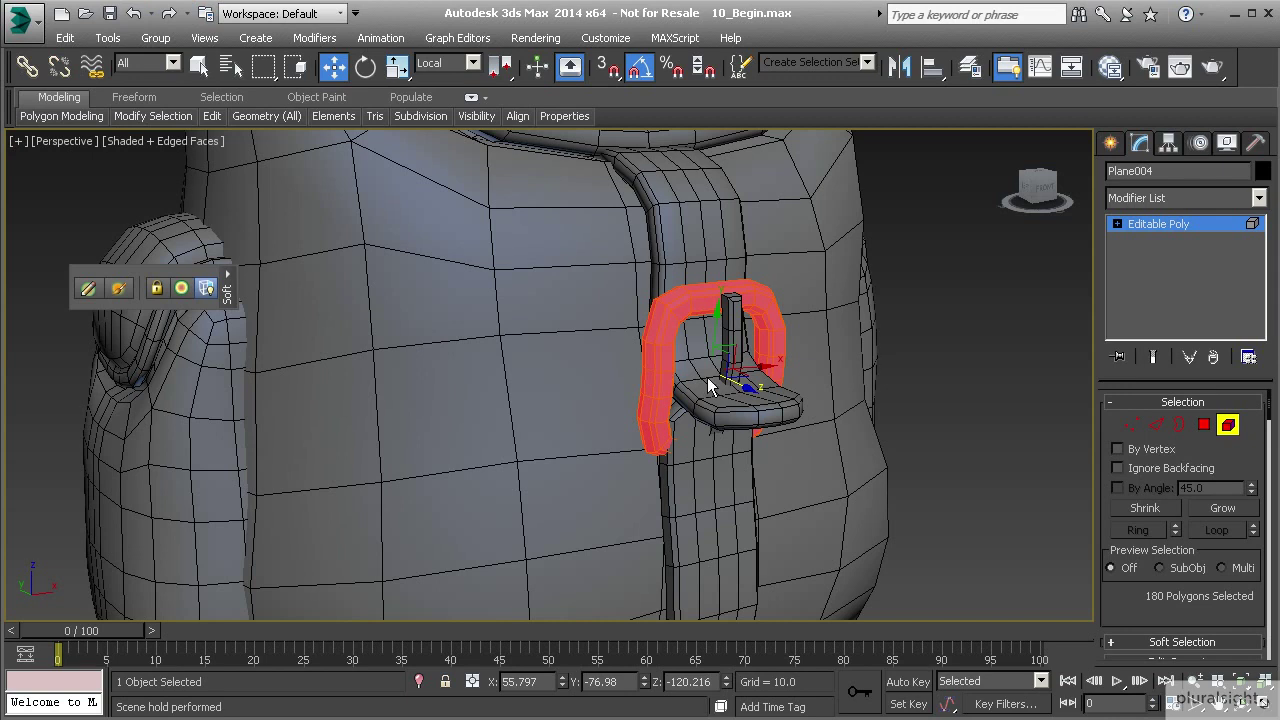
{"action": "left_click", "coordinate": [1228, 427]}
- Clear the buckle prong's smoothing groups and assign all its polygons to smoothing group 1
{"action": "left_click", "coordinate": [738, 333]}
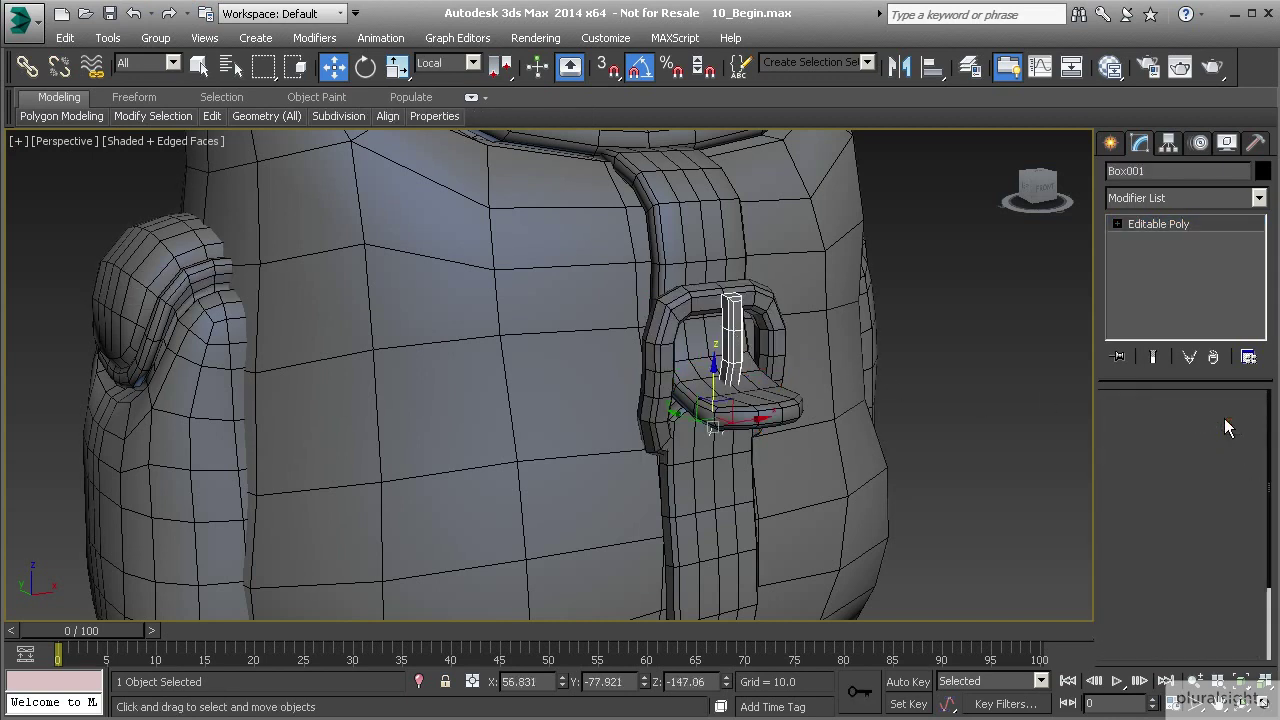
{"action": "left_click", "coordinate": [1228, 424]}
{"action": "left_click", "coordinate": [735, 350]}
{"action": "left_click", "coordinate": [735, 350]}
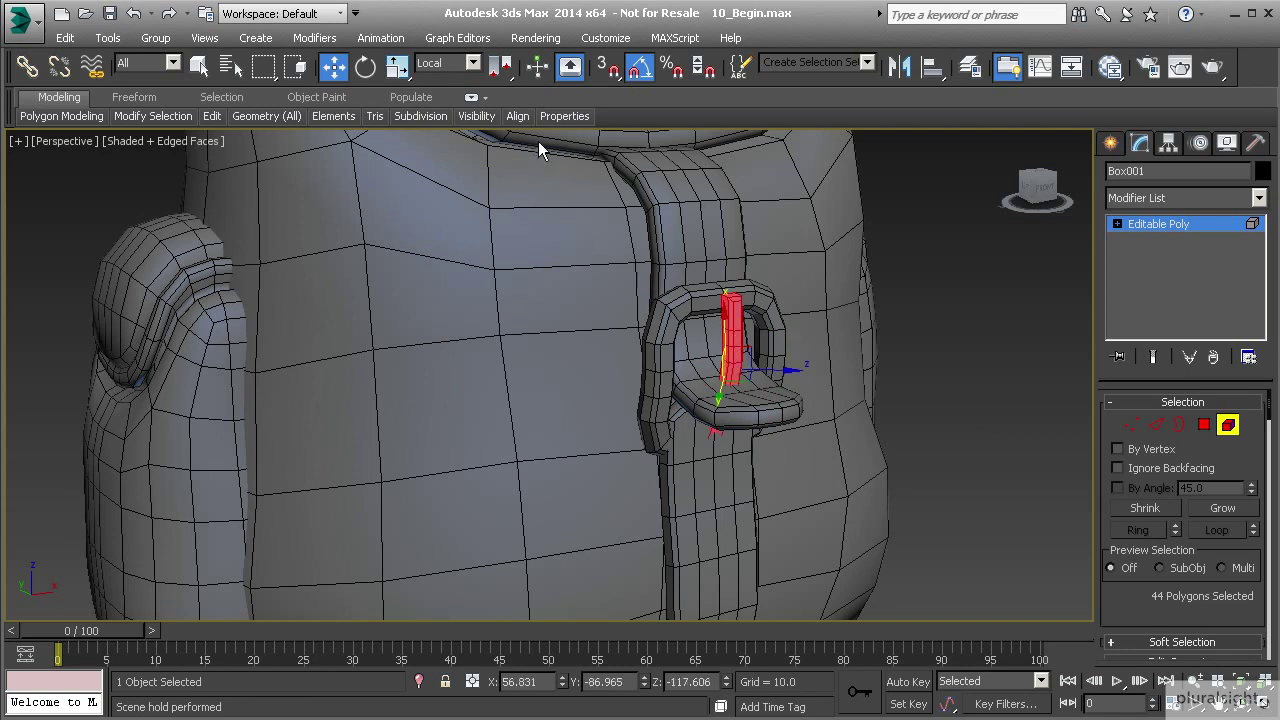
{"action": "mouse_move", "coordinate": [560, 118]}
{"action": "left_click", "coordinate": [575, 240]}
{"action": "left_click", "coordinate": [123, 112]}
{"action": "left_click", "coordinate": [24, 36]}
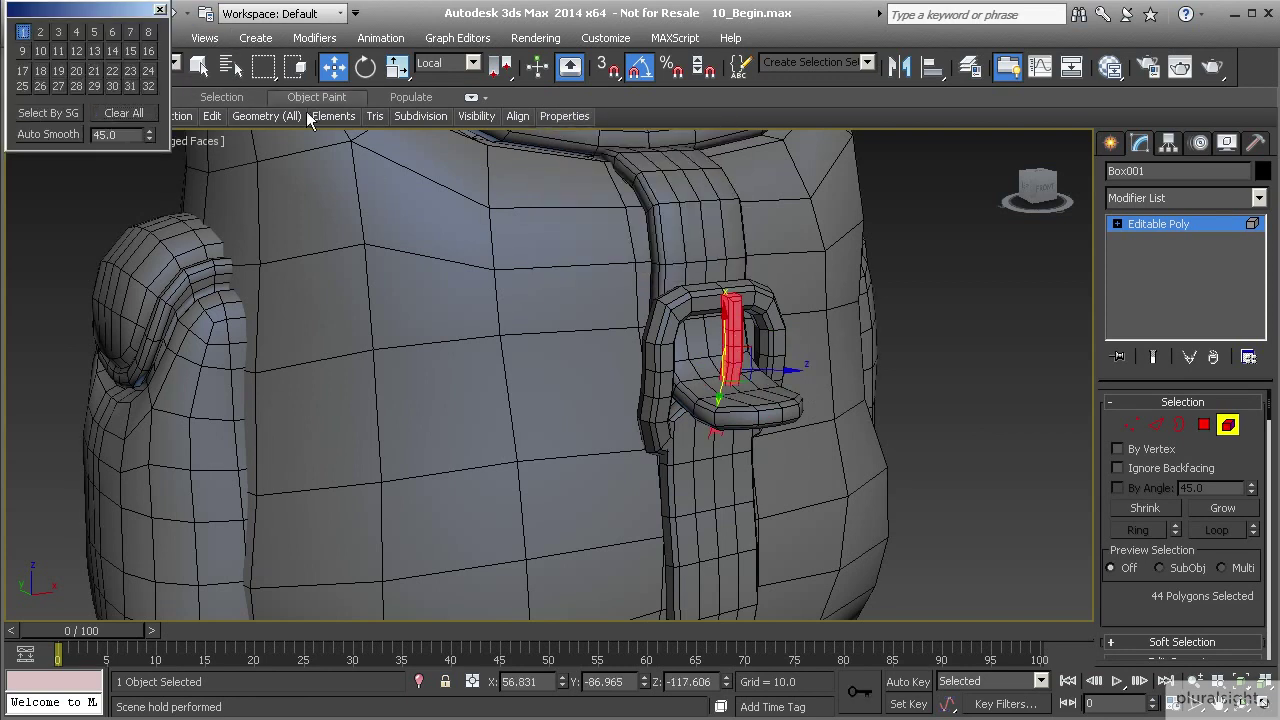
{"action": "key", "text": "4"}
{"action": "scroll", "coordinate": [1208, 542], "scroll_direction": "down", "scroll_amount": 3}
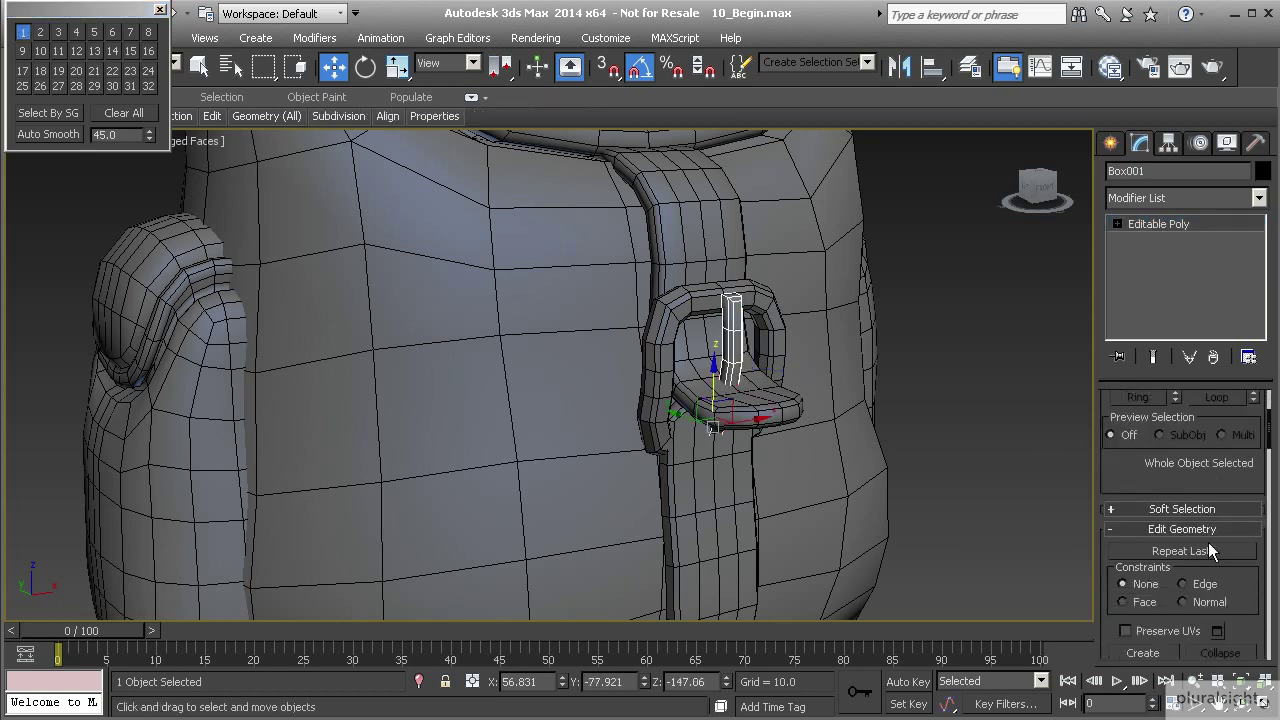
- Select all polygons of the lower strap and reset them to a single smoothing group
{"action": "left_click", "coordinate": [713, 468]}
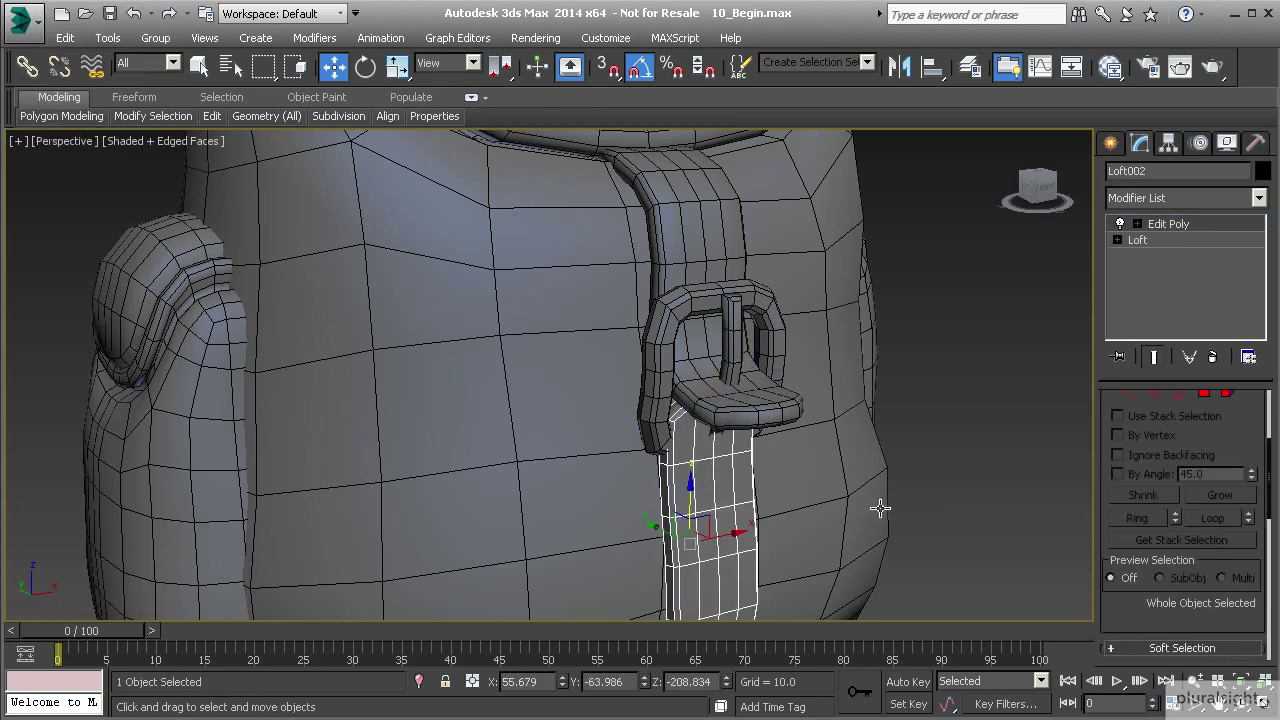
{"action": "left_click", "coordinate": [1228, 395]}
{"action": "key", "text": "ctrl+a"}
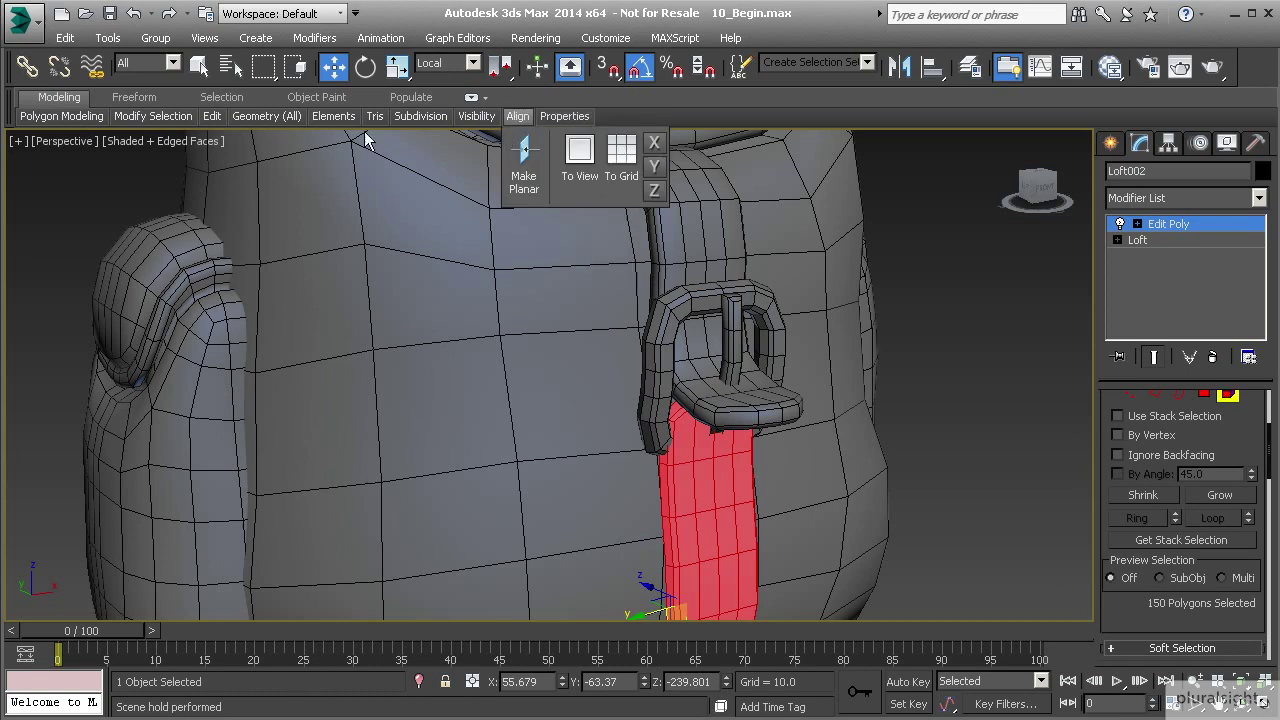
{"action": "mouse_move", "coordinate": [565, 116]}
{"action": "left_click", "coordinate": [566, 228]}
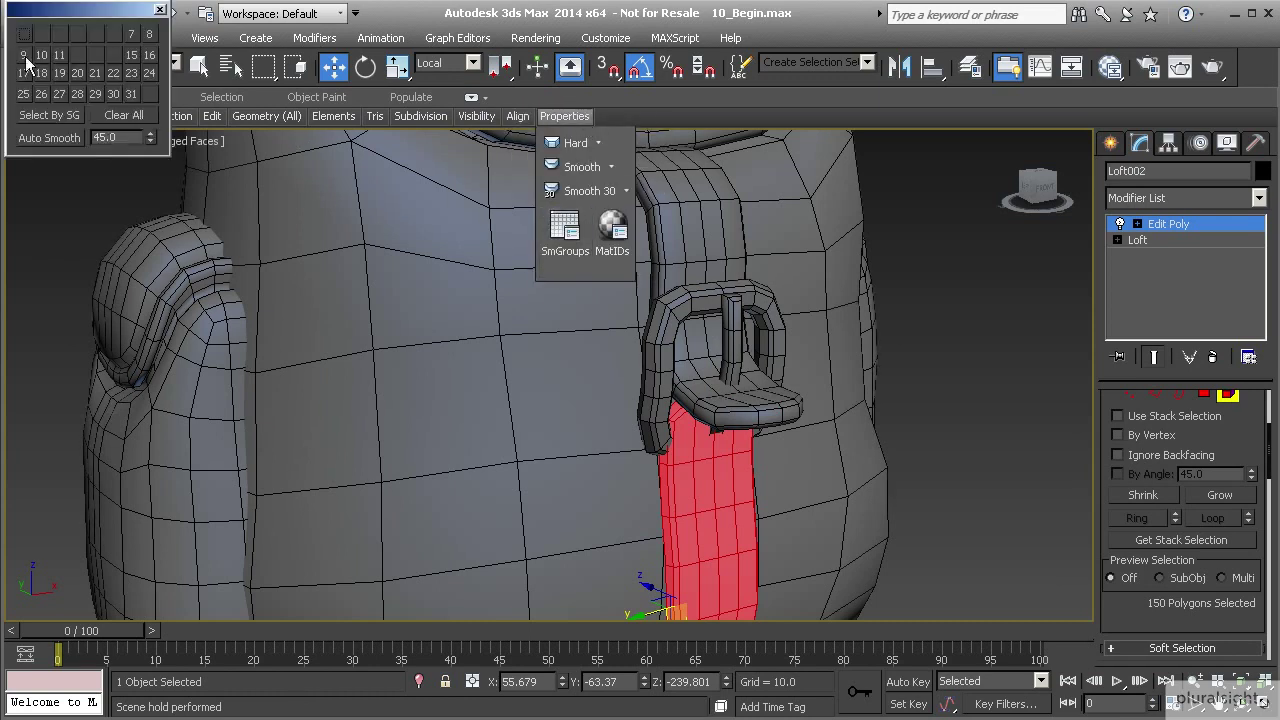
{"action": "left_click", "coordinate": [160, 10]}
{"action": "middle_click_drag", "start_coordinate": [530, 374], "coordinate": [490, 273]}
{"action": "left_click", "coordinate": [594, 254]}
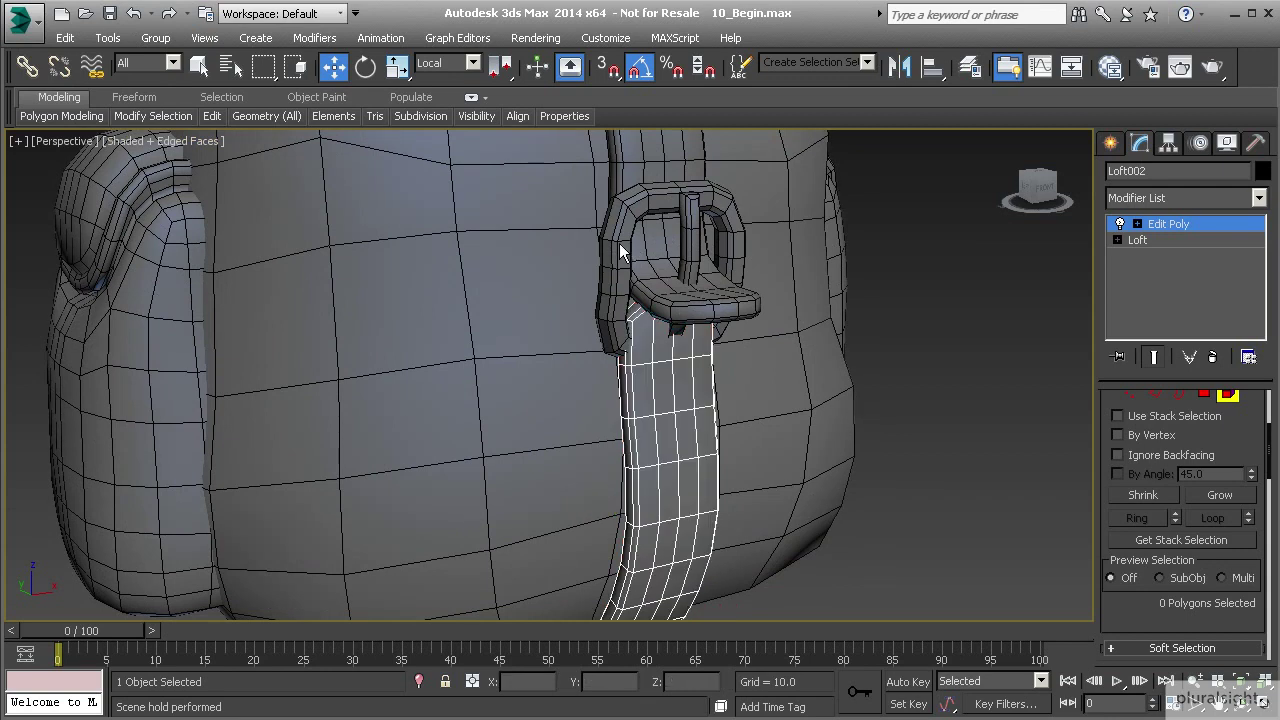
- Assign one shared smoothing group to all polygons of the buckle frame and leave element editing
{"action": "left_click", "coordinate": [676, 254]}
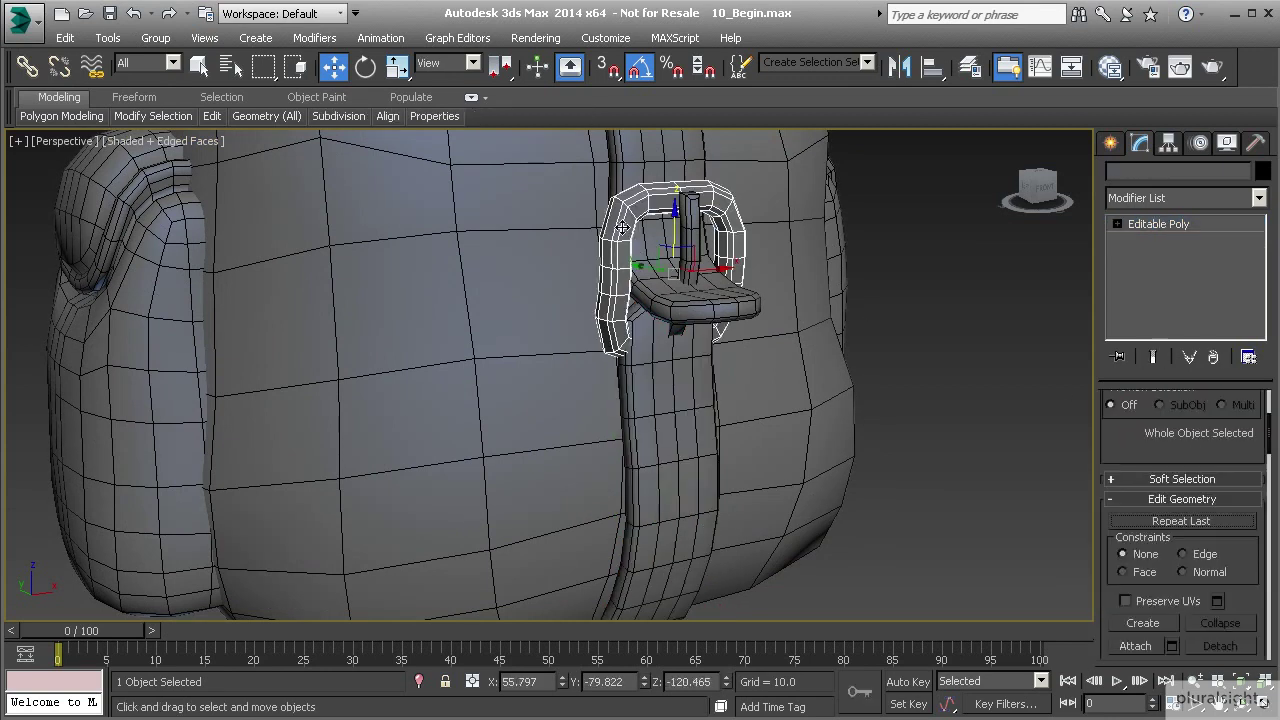
{"action": "scroll", "coordinate": [1177, 550], "scroll_direction": "down", "scroll_amount": 5}
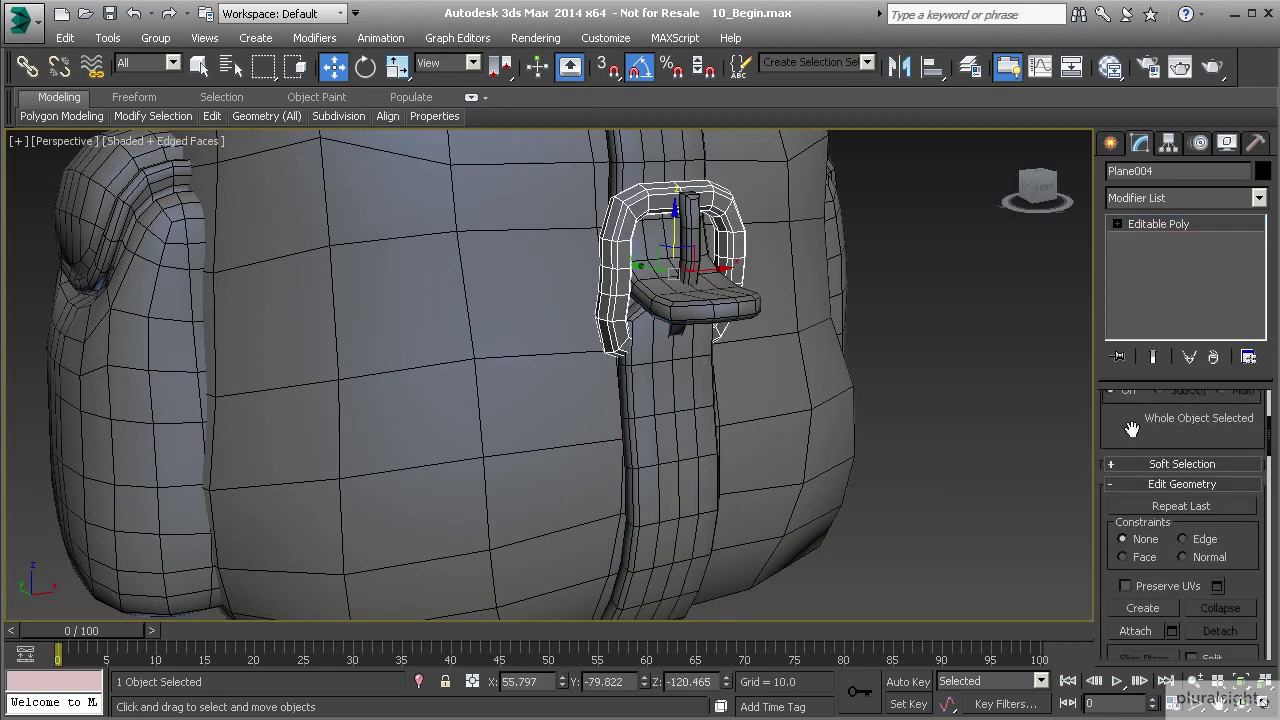
{"action": "scroll", "coordinate": [1170, 450], "scroll_direction": "up", "scroll_amount": 8}
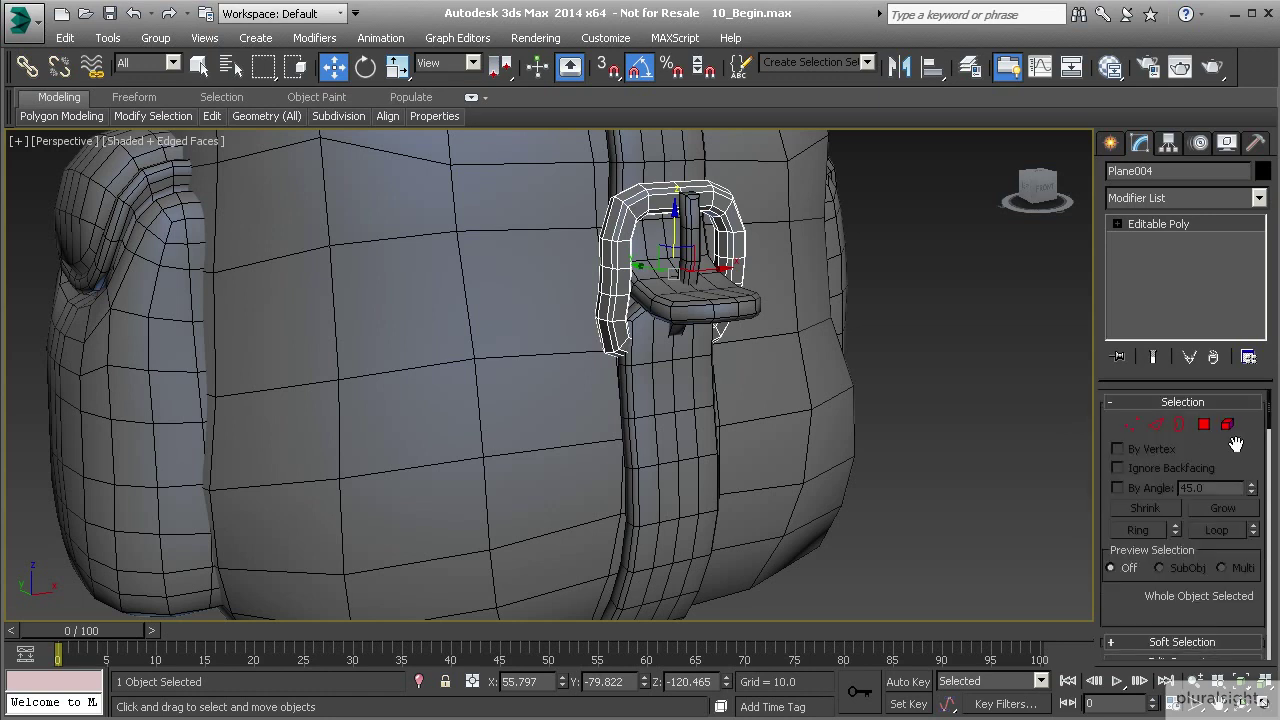
{"action": "left_click", "coordinate": [1227, 424]}
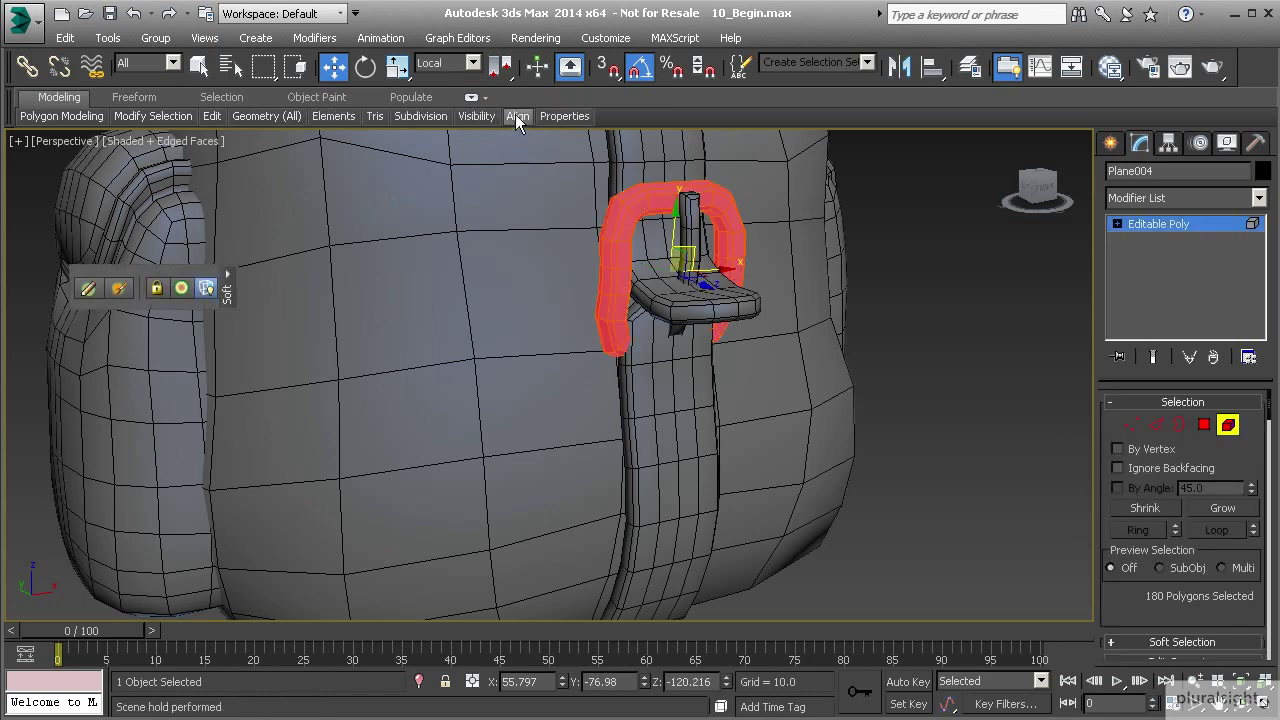
{"action": "mouse_move", "coordinate": [556, 116]}
{"action": "left_click", "coordinate": [567, 229]}
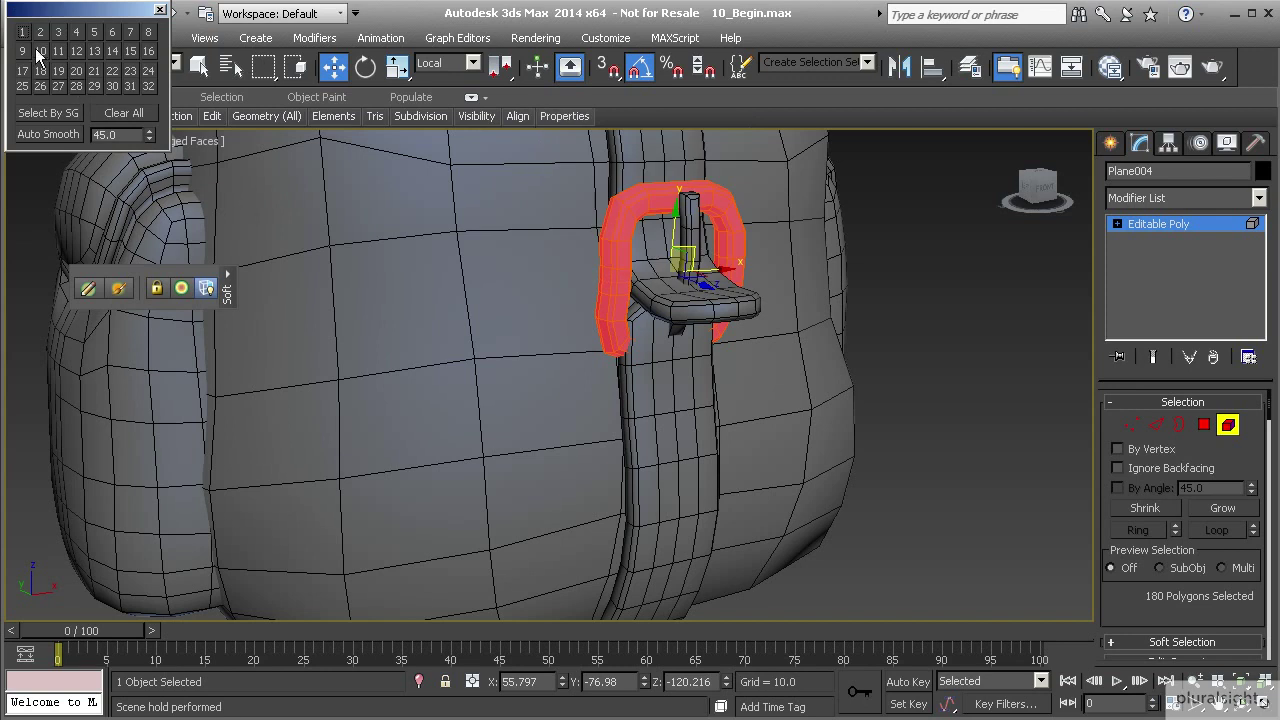
{"action": "left_click", "coordinate": [159, 11]}
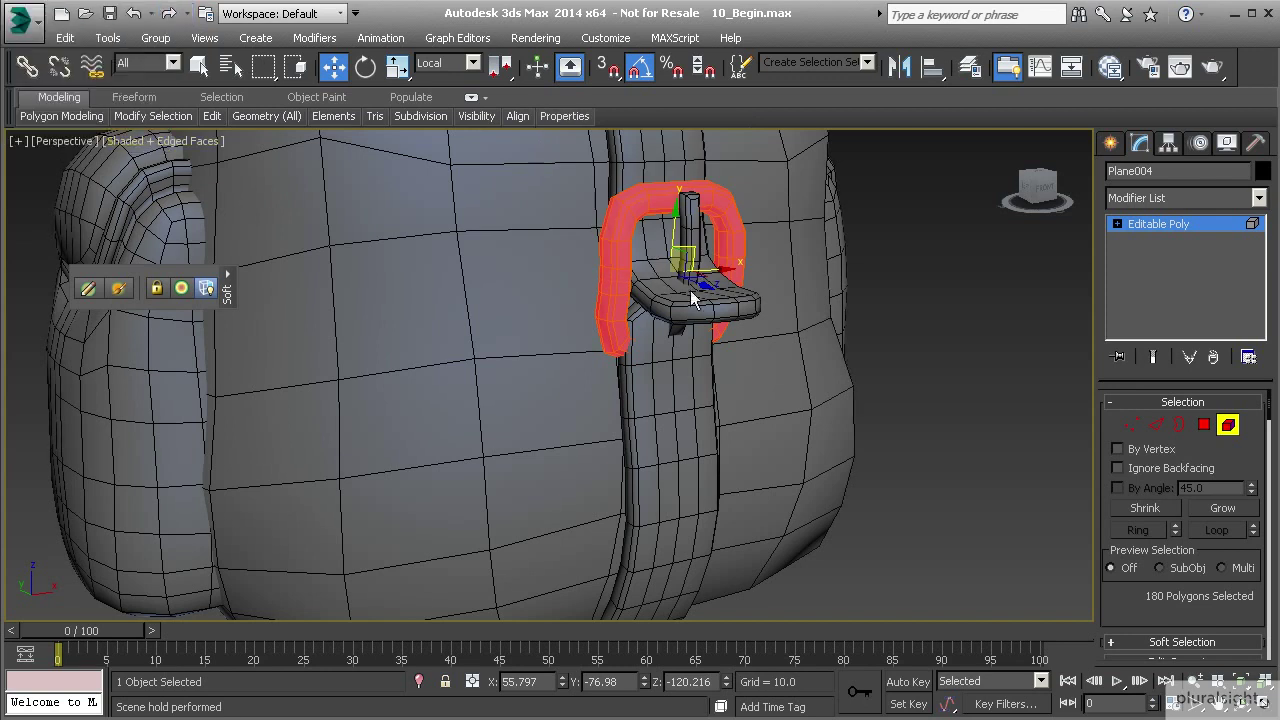
{"action": "left_click", "coordinate": [716, 337]}
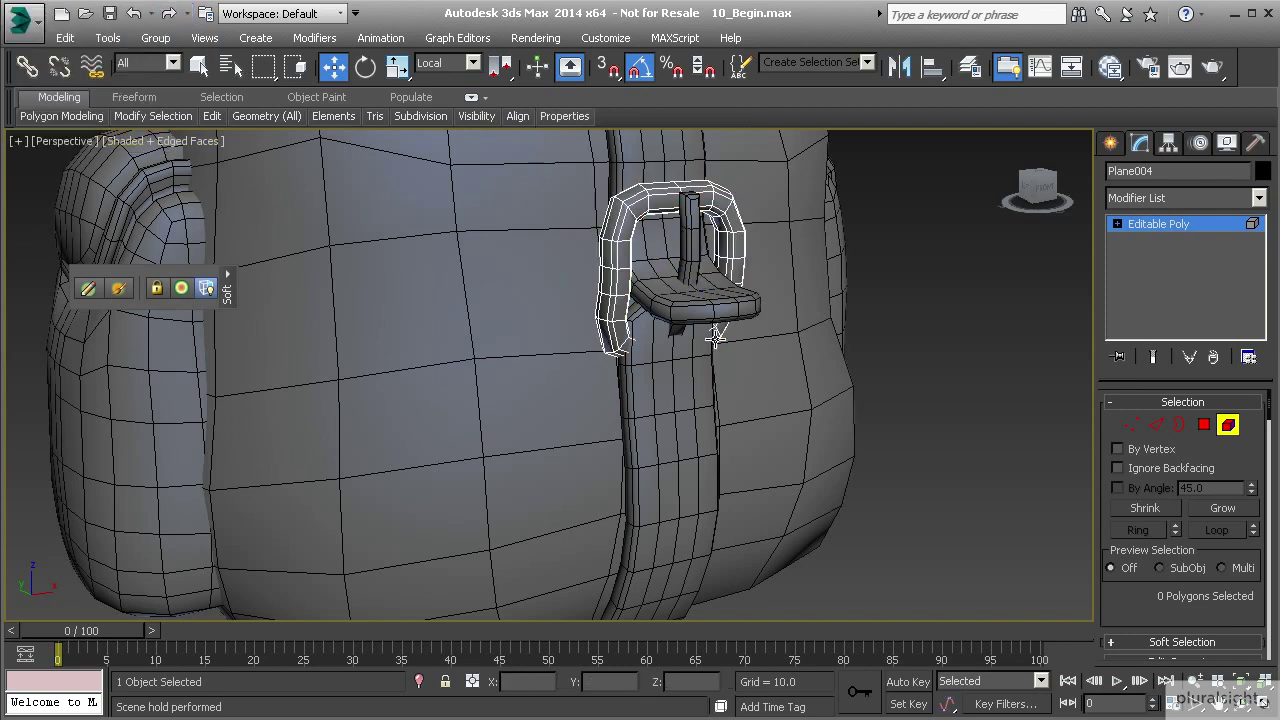
{"action": "left_click", "coordinate": [1228, 425]}
- Turn off edged faces and examine the smooth shading of the straps and buckle on the whole backpack
{"action": "left_click", "coordinate": [700, 422]}
{"action": "middle_click_drag", "start_coordinate": [696, 438], "coordinate": [670, 398]}
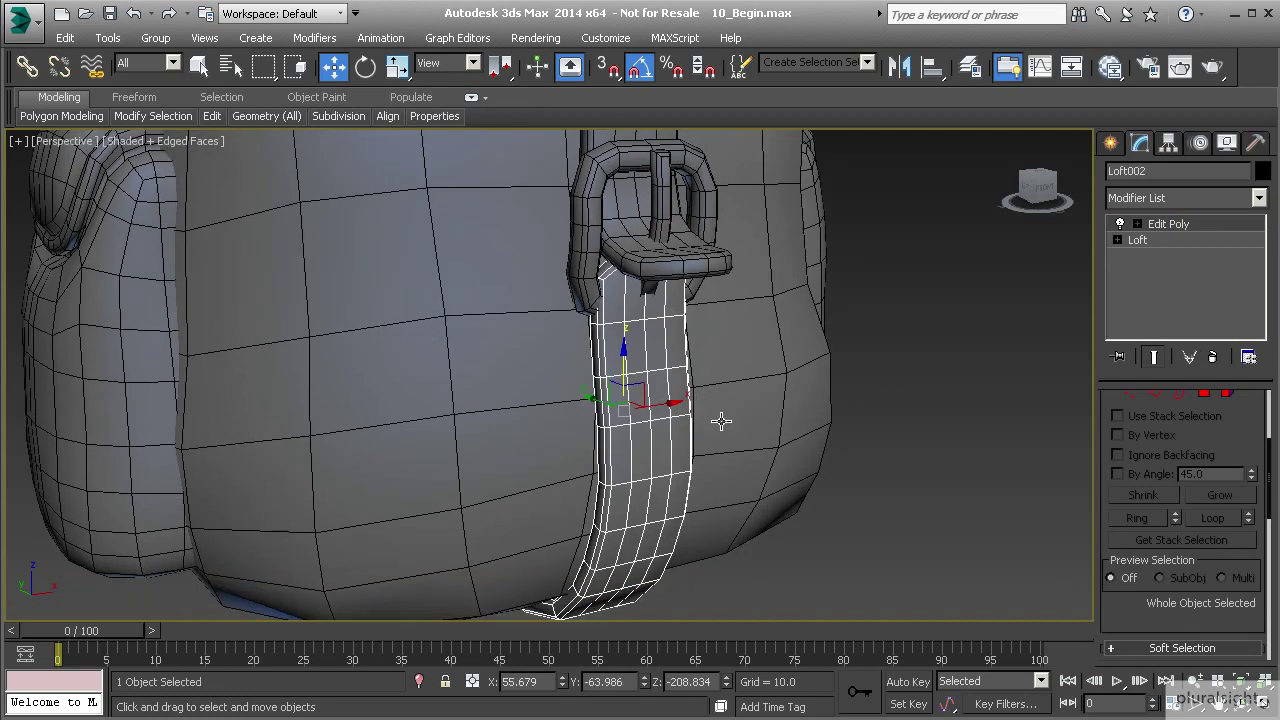
{"action": "left_click", "coordinate": [900, 440]}
{"action": "middle_click_drag", "start_coordinate": [920, 446], "coordinate": [872, 358]}
{"action": "mouse_move", "coordinate": [872, 400]}
{"action": "middle_mouse_down", "text": "alt"}
{"action": "mouse_move", "coordinate": [894, 372]}
{"action": "mouse_move", "coordinate": [870, 415]}
{"action": "mouse_move", "coordinate": [809, 355]}
{"action": "mouse_move", "coordinate": [743, 473]}
{"action": "middle_mouse_up", "text": "alt"}
{"action": "key", "text": "F4"}
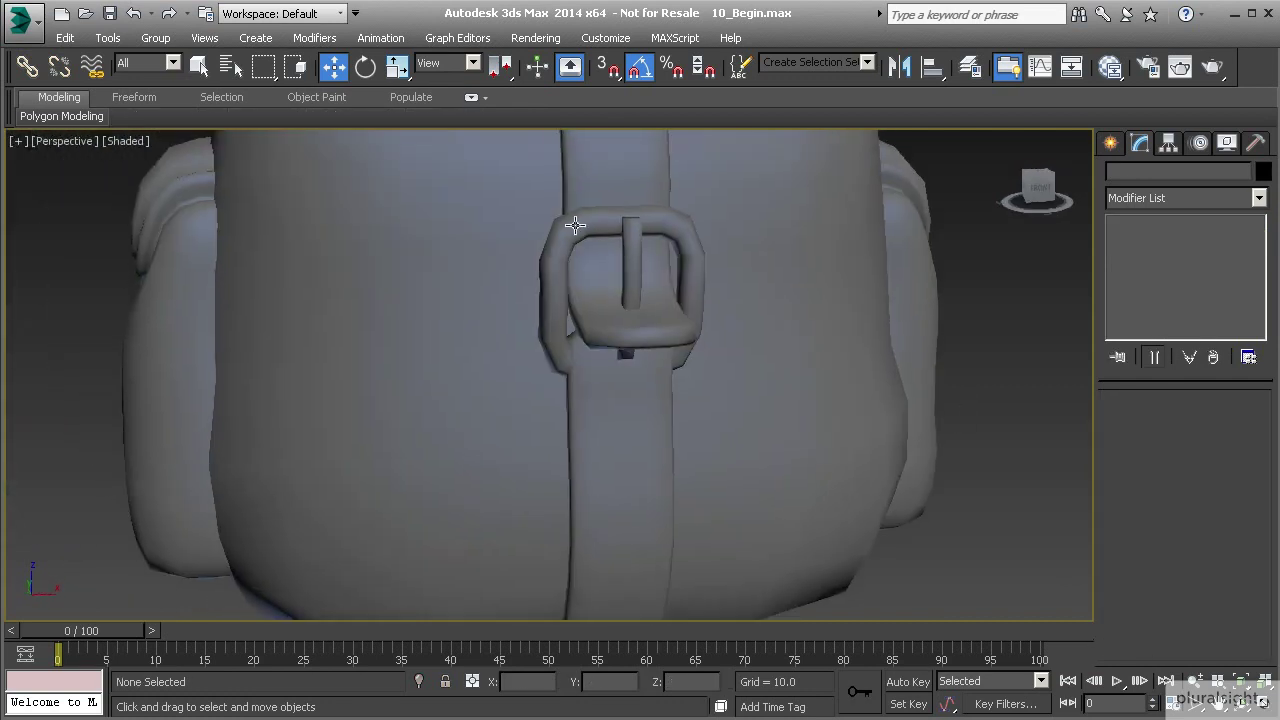
{"action": "scroll", "coordinate": [575, 225], "scroll_direction": "down", "scroll_amount": 10}
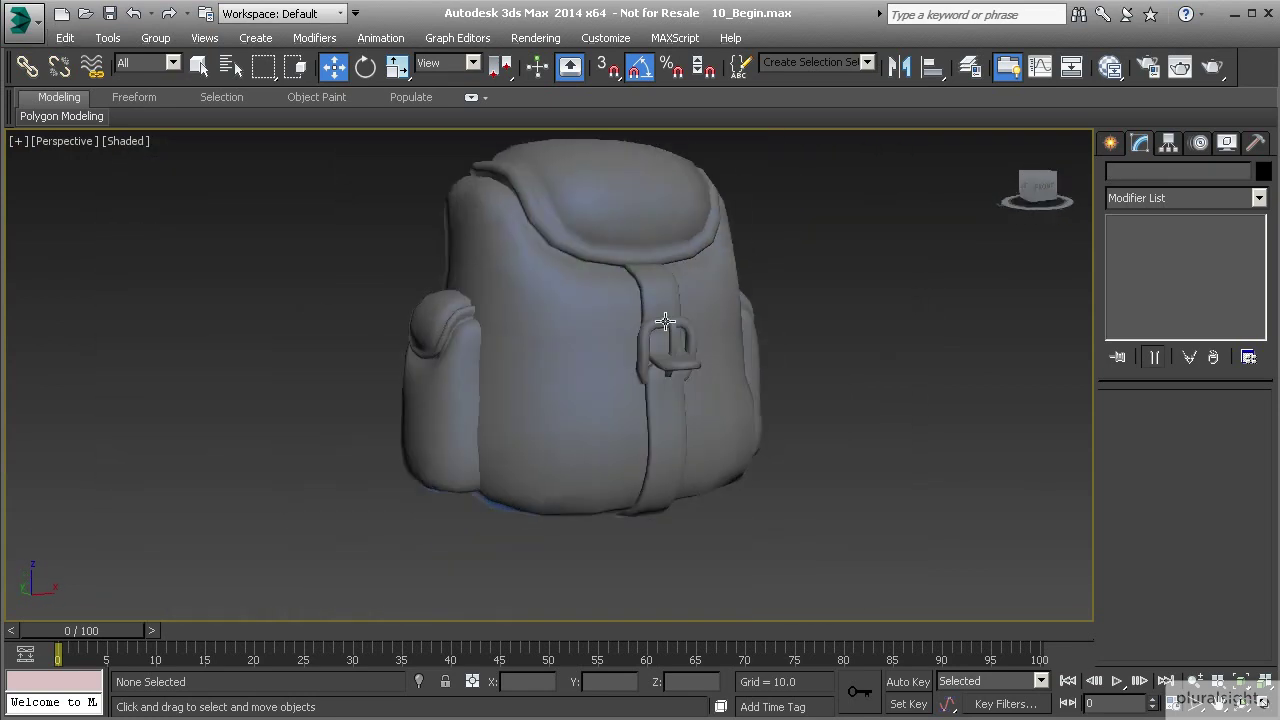
- Clone both straps, the buckle frame and the prong as one Copy, offset along X in front of the side pocket
{"action": "left_click", "coordinate": [665, 321]}
{"action": "left_click", "coordinate": [665, 332], "text": "ctrl"}
{"action": "left_click", "coordinate": [669, 400], "text": "ctrl"}
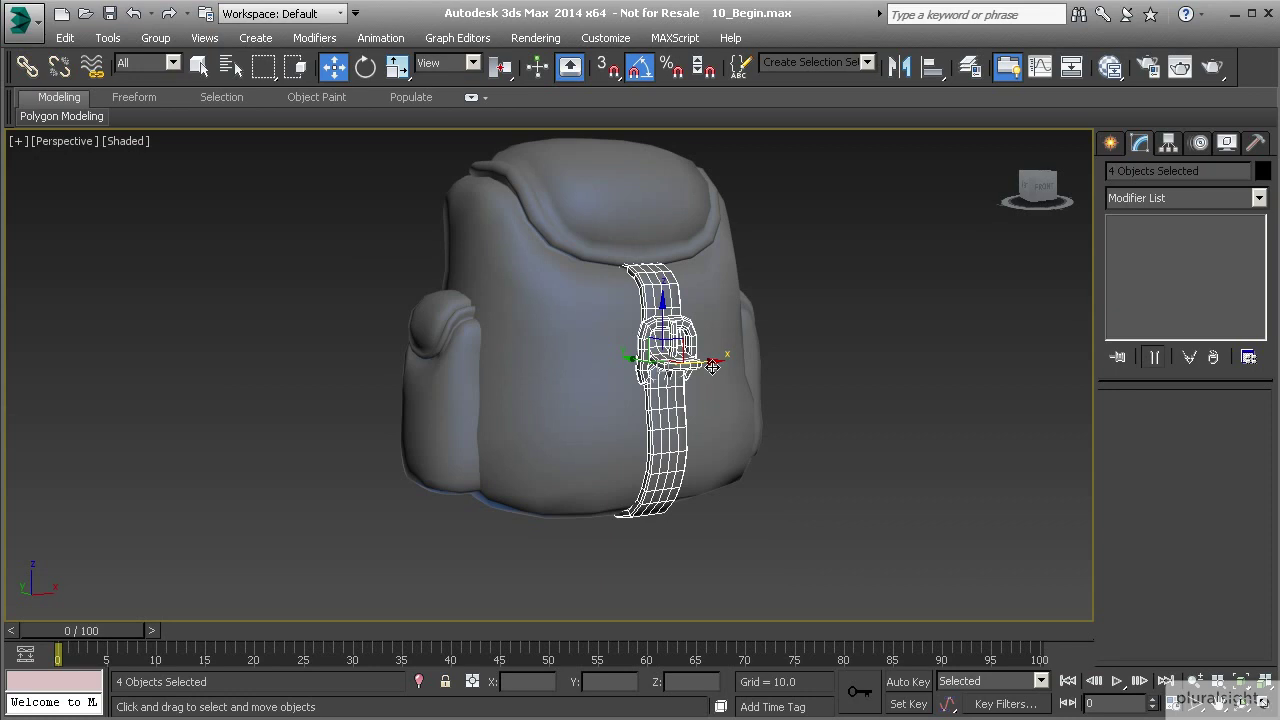
{"action": "left_click_drag", "start_coordinate": [714, 363], "coordinate": [554, 366], "text": "shift"}
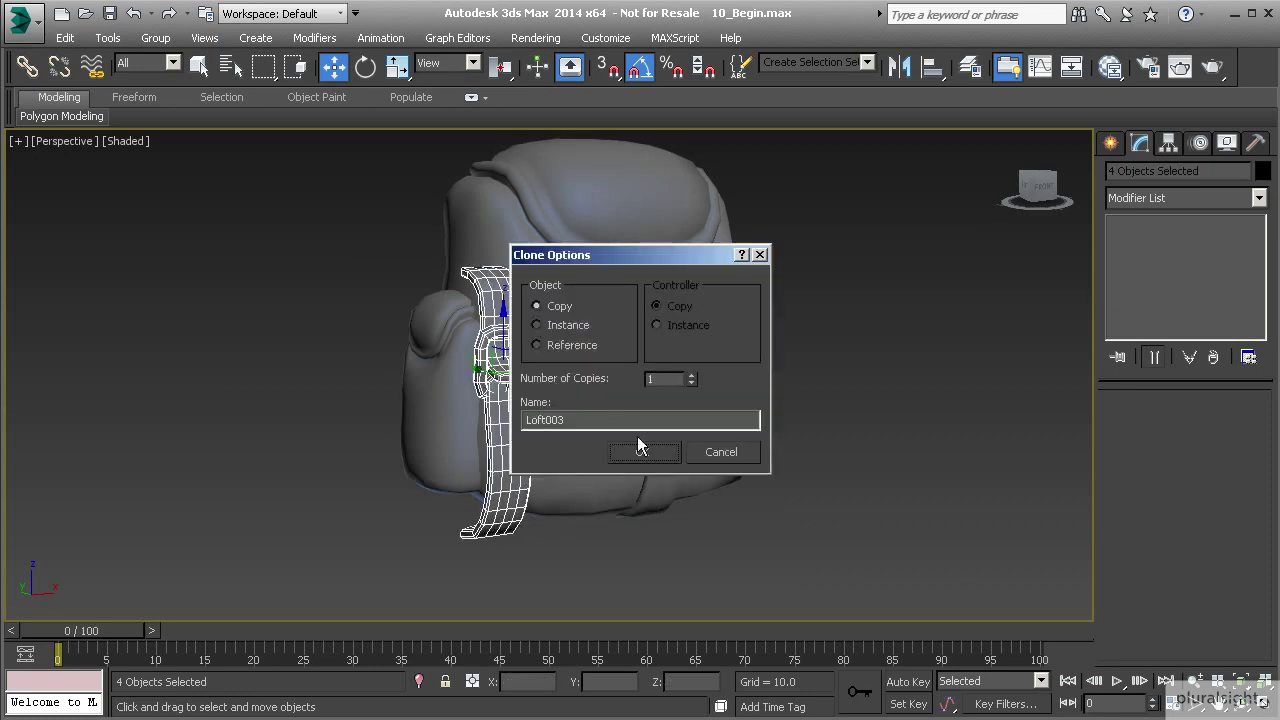
{"action": "left_click", "coordinate": [641, 450]}
- Rotate the copied strap and buckle set about the vertical axis so the buckle faces outward from the side pocket
{"action": "middle_click_drag", "start_coordinate": [420, 236], "coordinate": [462, 260], "text": "alt"}
{"action": "left_click", "coordinate": [366, 67]}
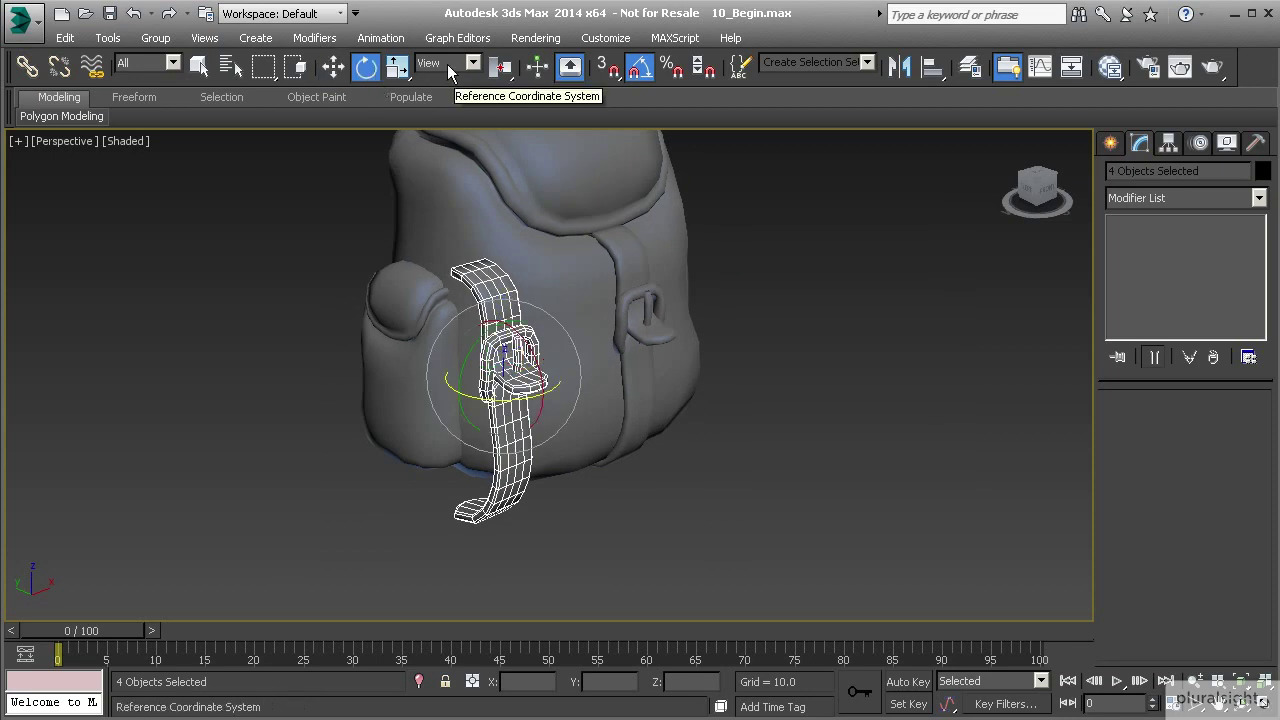
{"action": "left_click_drag", "start_coordinate": [508, 403], "coordinate": [415, 386]}
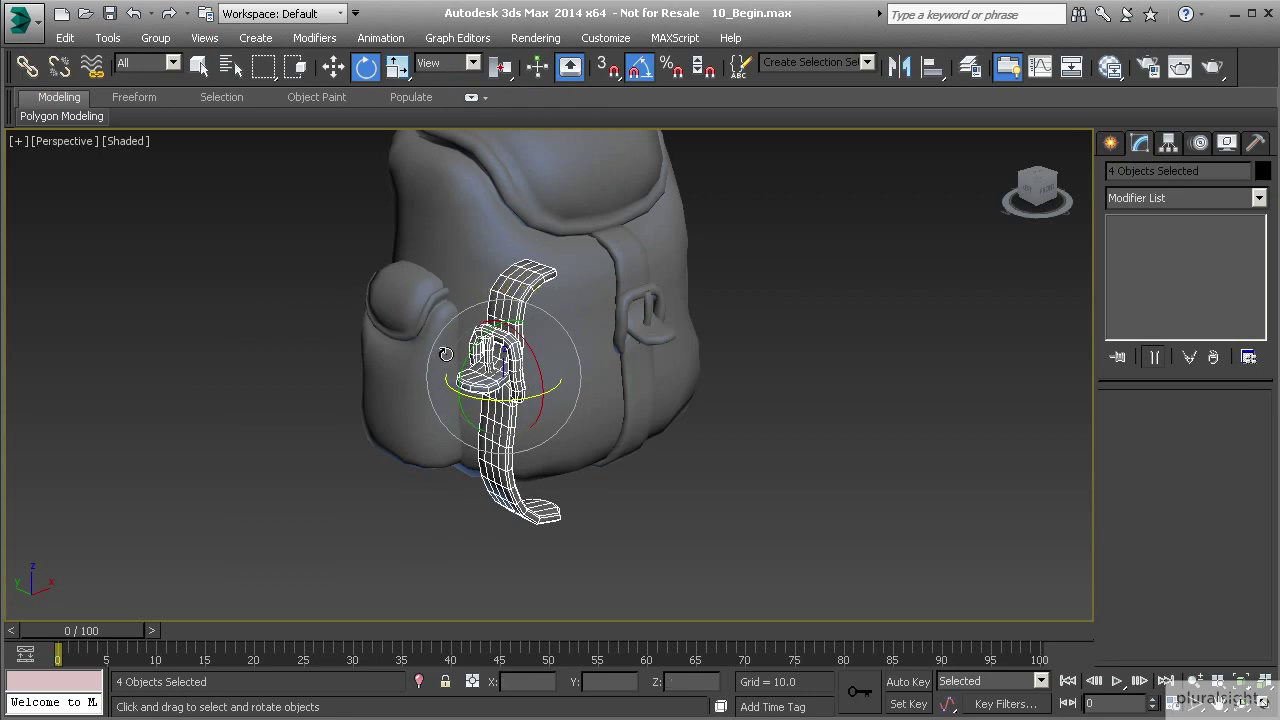
- Move the rotated strap and buckle set sideways and back until it sits in front of the side pocket
{"action": "left_click", "coordinate": [334, 72]}
{"action": "middle_click_drag", "start_coordinate": [366, 225], "coordinate": [470, 370], "text": "alt"}
{"action": "left_click_drag", "start_coordinate": [455, 375], "coordinate": [293, 365]}
{"action": "middle_click_drag", "start_coordinate": [413, 366], "coordinate": [325, 330], "text": "alt"}
{"action": "left_click_drag", "start_coordinate": [405, 367], "coordinate": [315, 366]}
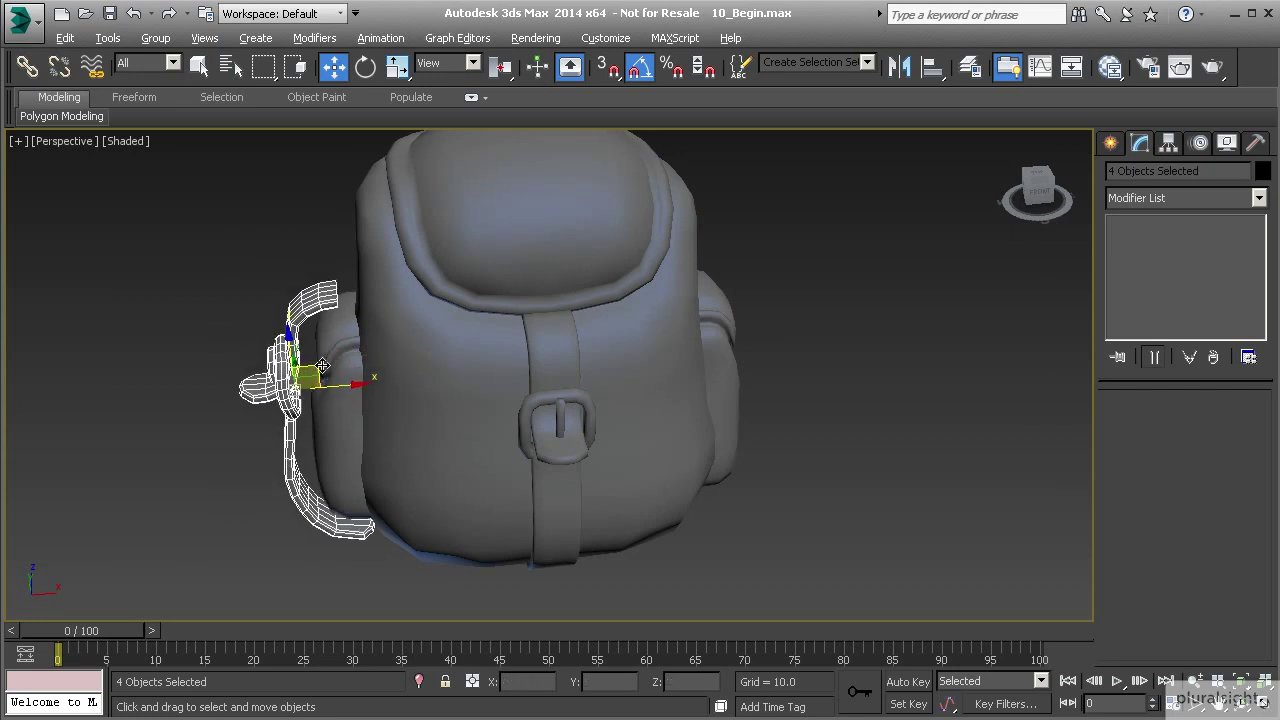
{"action": "middle_click_drag", "start_coordinate": [315, 366], "coordinate": [405, 195], "text": "alt"}
- Scale the copied strap and buckle set down uniformly to suit the smaller side pocket
{"action": "left_click", "coordinate": [395, 67]}
{"action": "middle_click_drag", "start_coordinate": [331, 260], "coordinate": [491, 274], "text": "alt"}
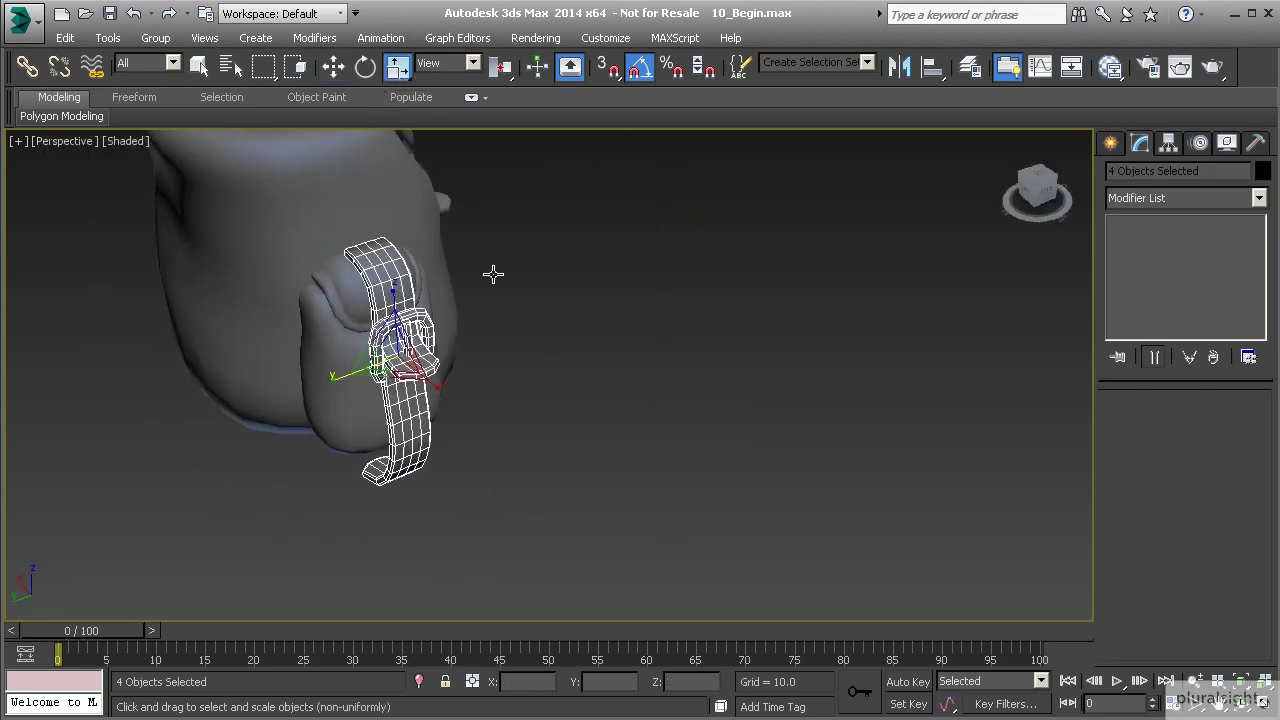
{"action": "left_click_drag", "start_coordinate": [396, 353], "coordinate": [398, 428]}
{"action": "middle_click_drag", "start_coordinate": [400, 426], "coordinate": [436, 312], "text": "alt"}
- Position the scaled set against the side pocket, with the upper strap under the flap and the lower strap under the pocket's base
{"action": "key", "text": "w"}
{"action": "scroll", "coordinate": [436, 312], "scroll_direction": "up", "scroll_amount": 3}
{"action": "left_click_drag", "start_coordinate": [422, 222], "coordinate": [354, 336]}
{"action": "middle_click_drag", "start_coordinate": [354, 336], "coordinate": [391, 326], "text": "alt"}
{"action": "left_click_drag", "start_coordinate": [362, 294], "coordinate": [369, 293]}
{"action": "middle_click_drag", "start_coordinate": [369, 293], "coordinate": [396, 330], "text": "alt"}
{"action": "scroll", "coordinate": [450, 401], "scroll_direction": "up", "scroll_amount": 3}
{"action": "middle_click_drag", "start_coordinate": [454, 404], "coordinate": [411, 408], "text": "alt"}
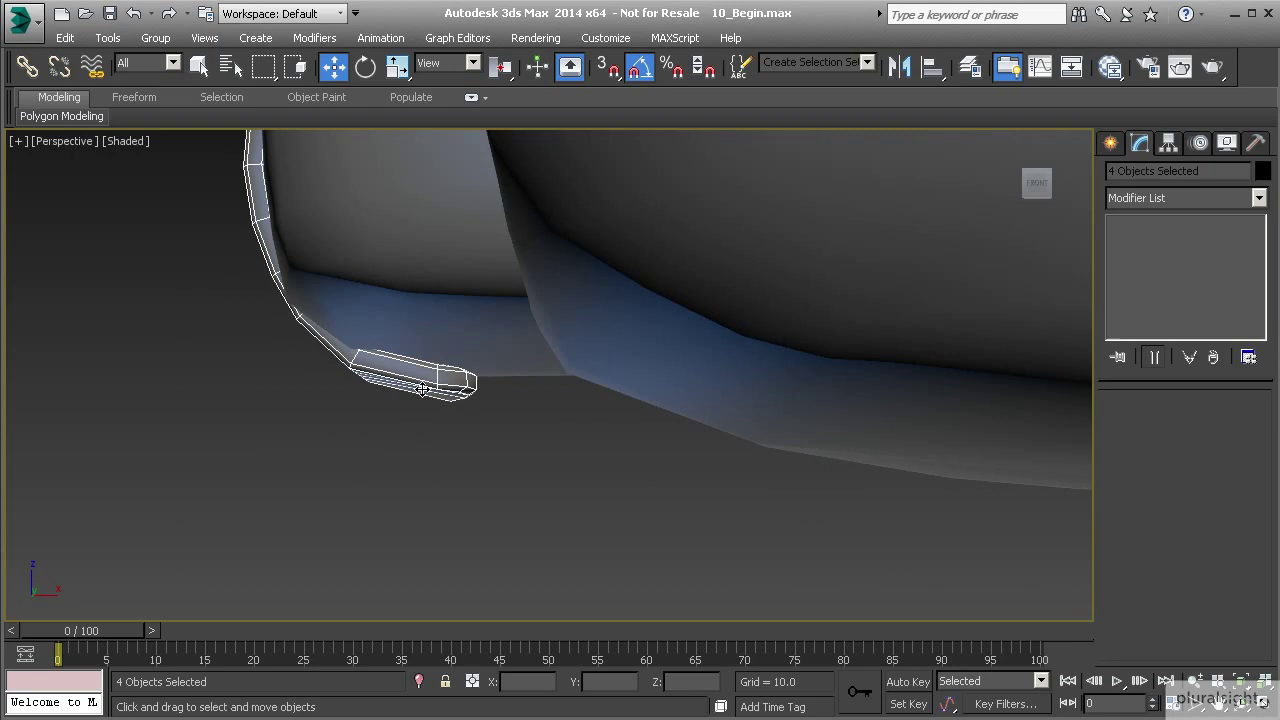
- In the Front view, raise the end vertices of the copied lower strap toward the pocket's underside using the View coordinate system
{"action": "key", "text": "f"}
{"action": "scroll", "coordinate": [460, 420], "scroll_direction": "down", "scroll_amount": 6}
{"action": "scroll", "coordinate": [440, 413], "scroll_direction": "up", "scroll_amount": 4}
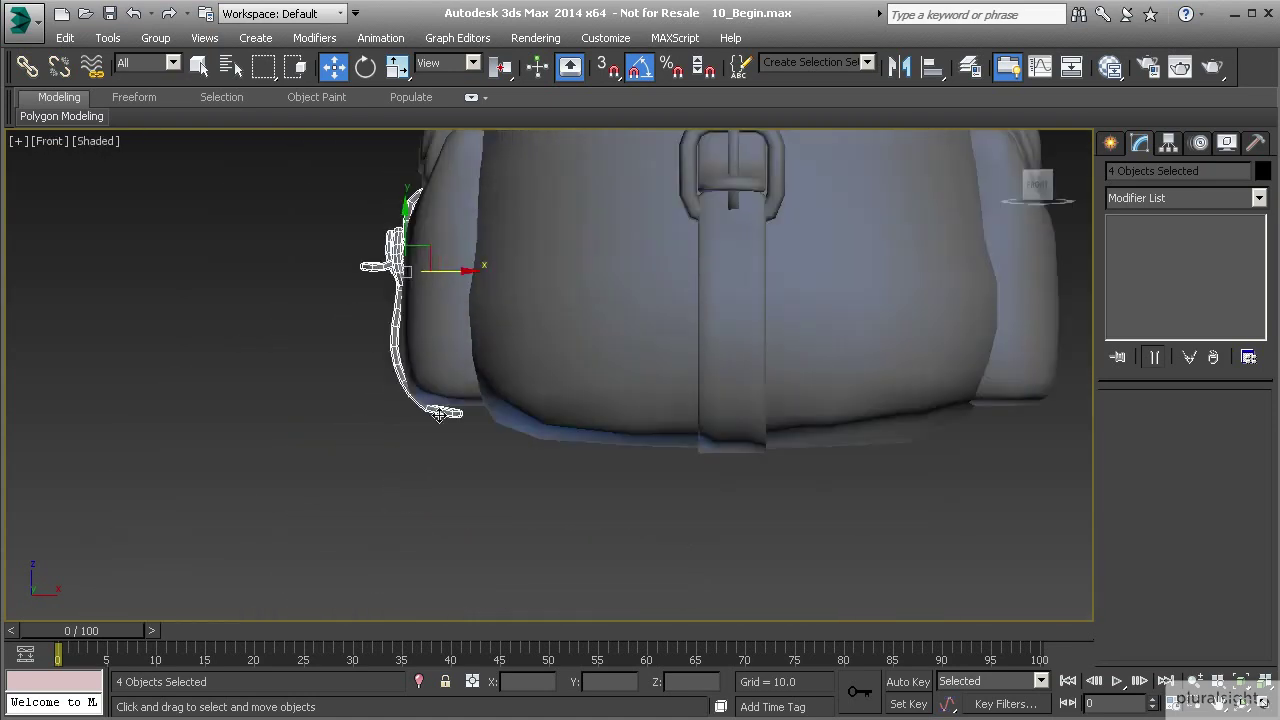
{"action": "scroll", "coordinate": [439, 414], "scroll_direction": "up", "scroll_amount": 5}
{"action": "left_click", "coordinate": [487, 372]}
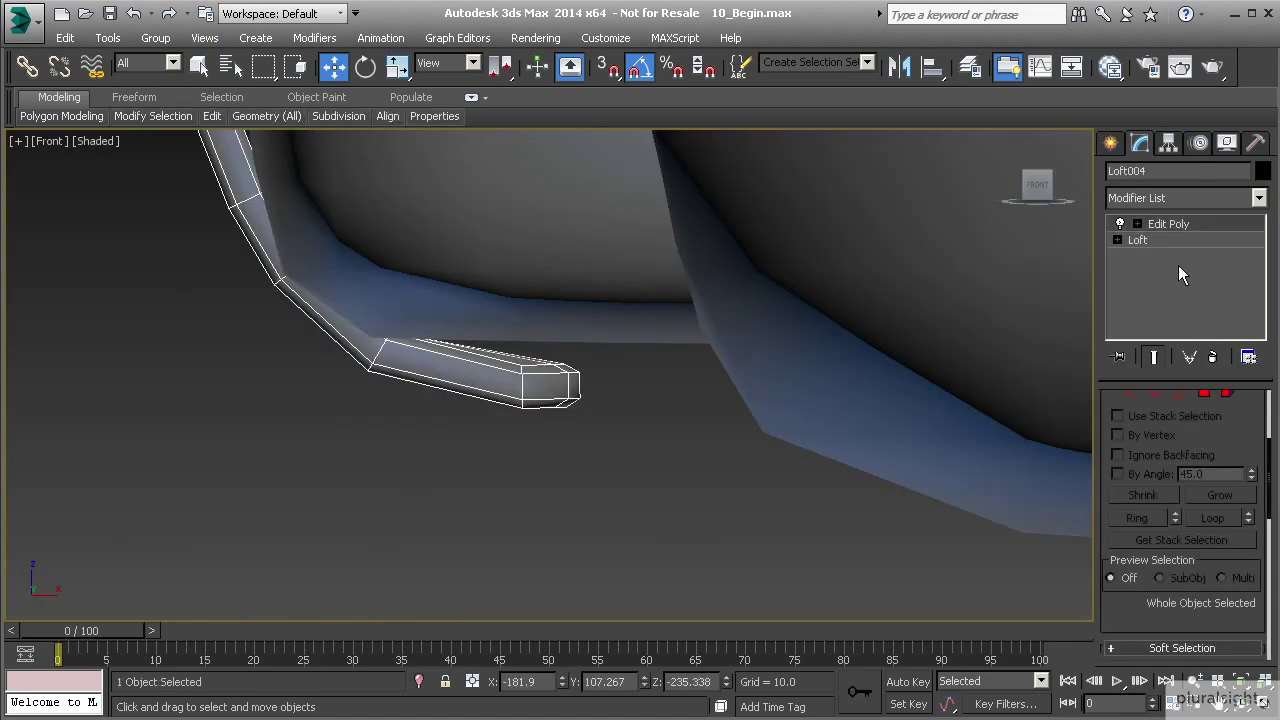
{"action": "left_click", "coordinate": [1131, 394]}
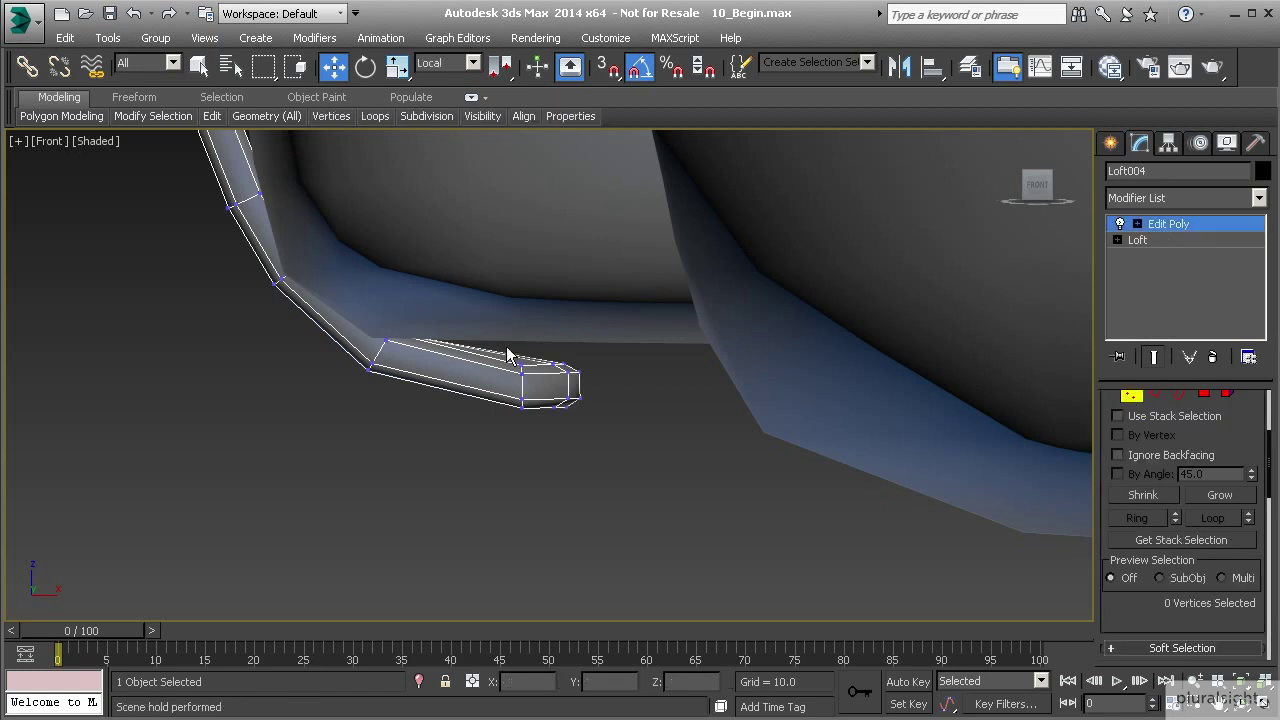
{"action": "left_click_drag", "start_coordinate": [623, 425], "coordinate": [622, 424]}
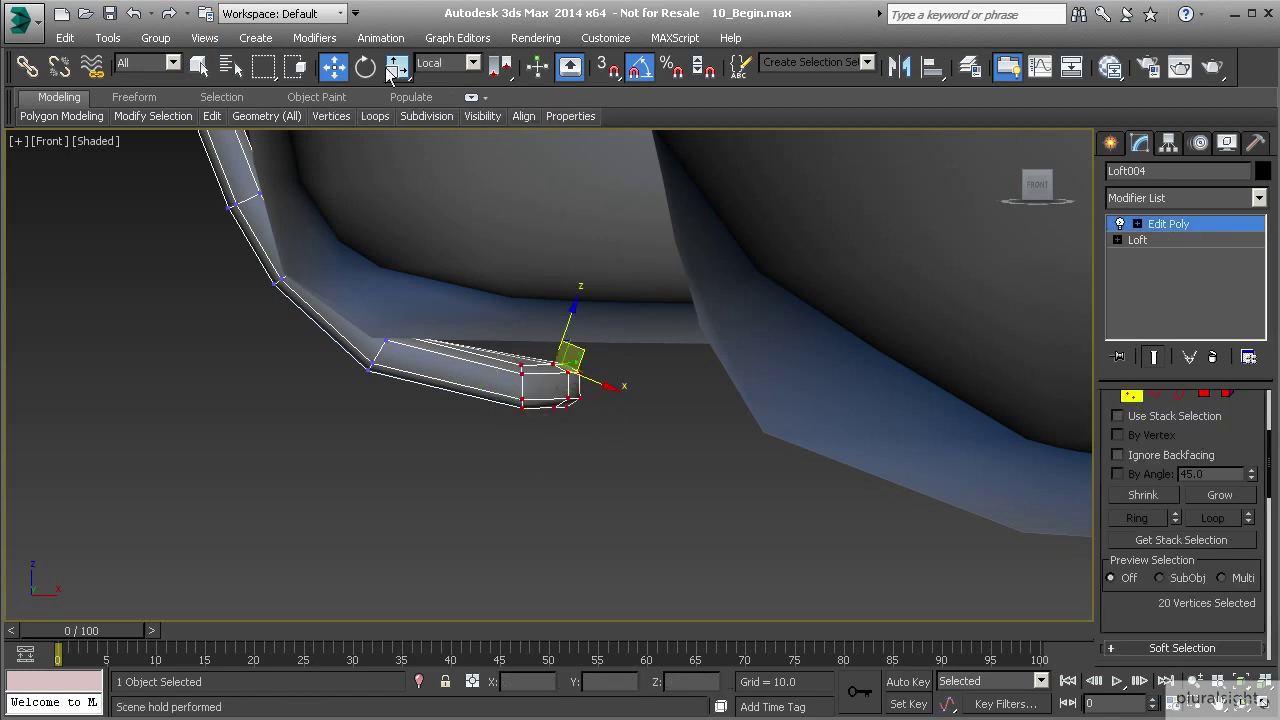
{"action": "left_click", "coordinate": [445, 63]}
{"action": "left_click", "coordinate": [435, 78]}
{"action": "left_click_drag", "start_coordinate": [548, 352], "coordinate": [545, 323]}
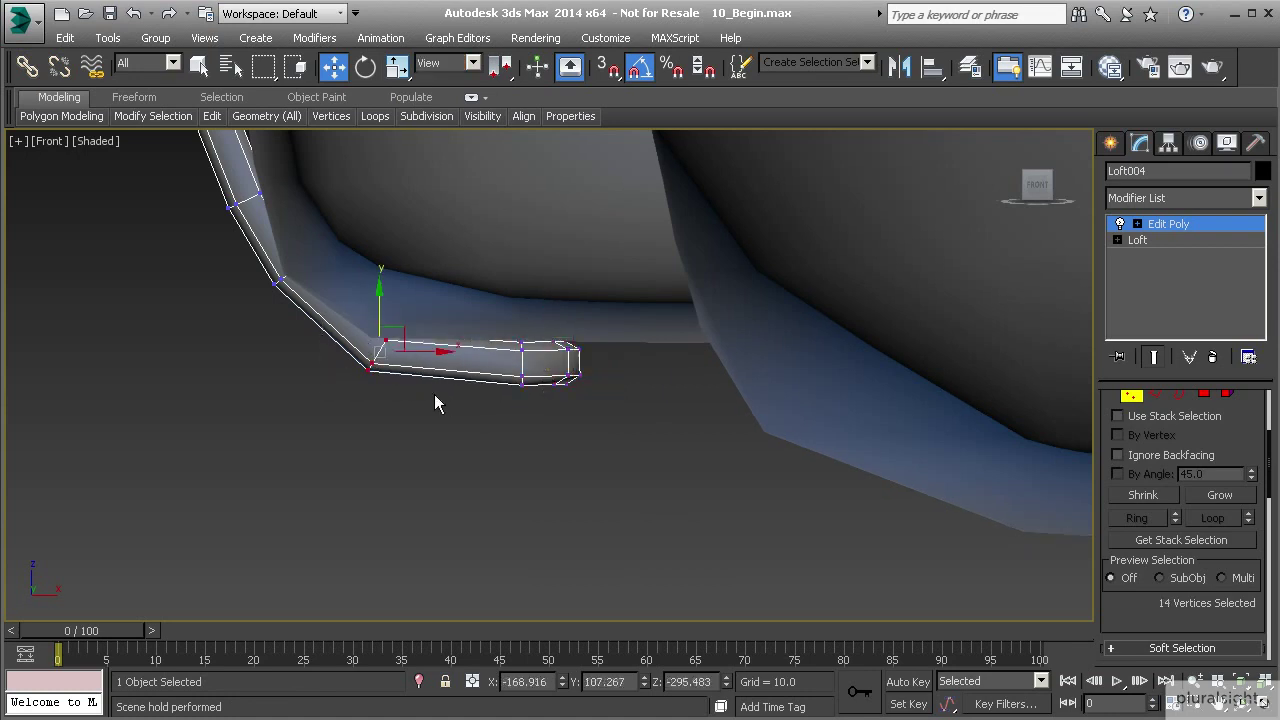
- Move the vertex rows at the lower strap's bend so they follow the pocket's bottom corner
{"action": "left_click_drag", "start_coordinate": [399, 325], "coordinate": [405, 332]}
{"action": "middle_click_drag", "start_coordinate": [216, 250], "coordinate": [292, 276]}
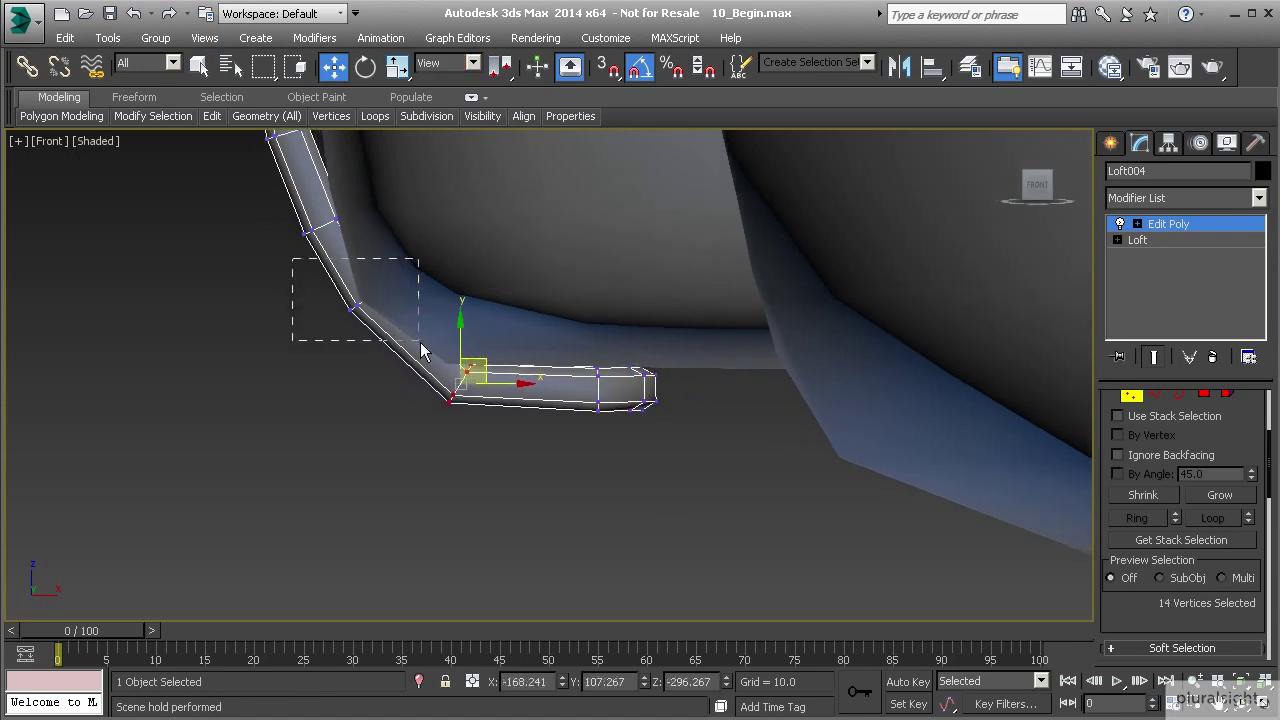
{"action": "left_click_drag", "start_coordinate": [421, 343], "coordinate": [421, 343]}
{"action": "middle_click_drag", "start_coordinate": [351, 259], "coordinate": [440, 340]}
{"action": "left_click_drag", "start_coordinate": [449, 338], "coordinate": [343, 266]}
{"action": "left_click_drag", "start_coordinate": [424, 287], "coordinate": [422, 288]}
- Adjust the vertex rows along the lower strap's upright part to follow the pocket's side up to the buckle
{"action": "middle_click_drag", "start_coordinate": [449, 292], "coordinate": [440, 375]}
{"action": "scroll", "coordinate": [440, 375], "scroll_direction": "down", "scroll_amount": 2}
{"action": "middle_click_drag", "start_coordinate": [431, 262], "coordinate": [431, 327]}
{"action": "left_click_drag", "start_coordinate": [420, 337], "coordinate": [426, 313]}
{"action": "left_click_drag", "start_coordinate": [436, 230], "coordinate": [441, 231]}
{"action": "middle_click_drag", "start_coordinate": [455, 215], "coordinate": [445, 354]}
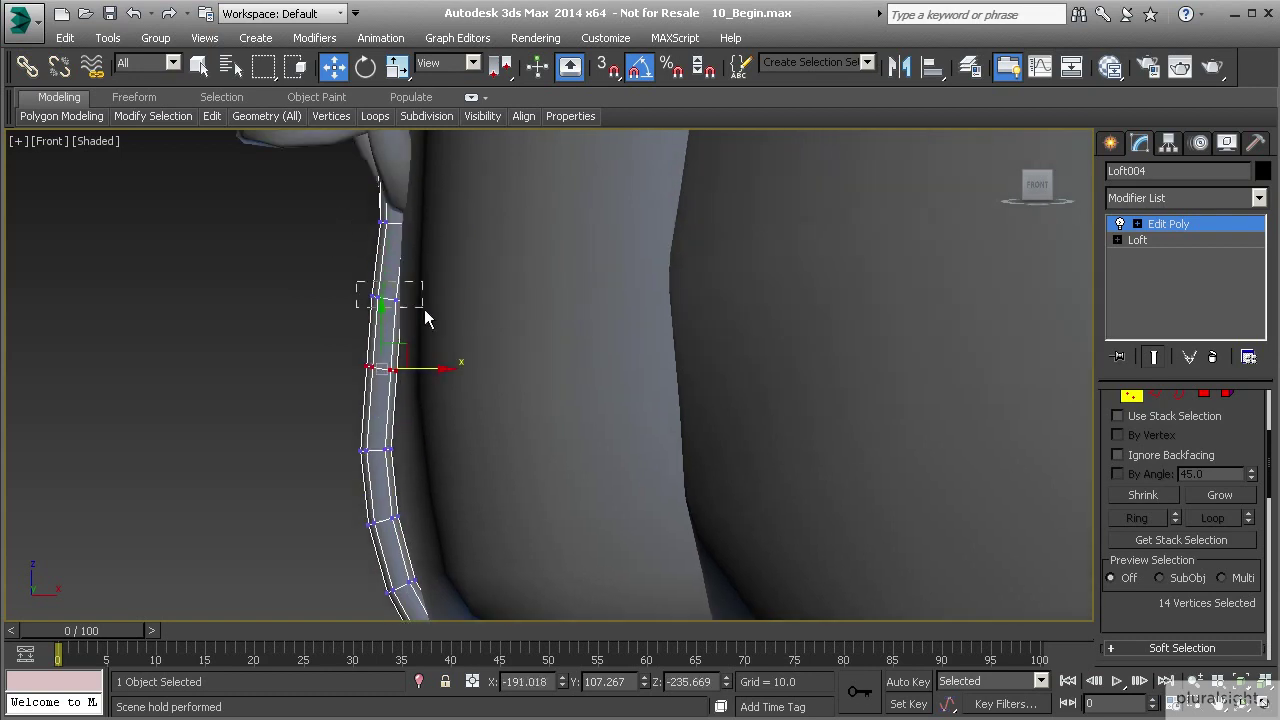
{"action": "left_click_drag", "start_coordinate": [428, 298], "coordinate": [430, 298]}
{"action": "middle_click_drag", "start_coordinate": [429, 294], "coordinate": [426, 311]}
{"action": "middle_click_drag", "start_coordinate": [421, 575], "coordinate": [399, 385]}
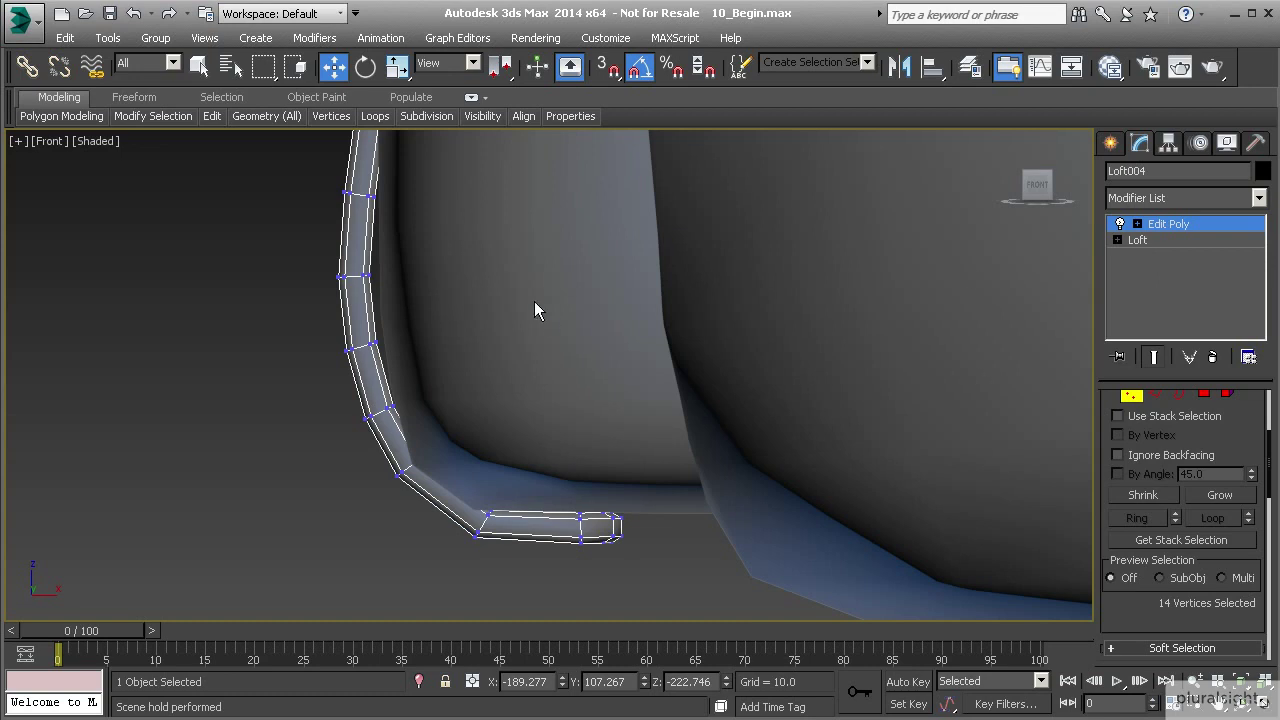
- Check the lower strap's fit on the side pocket in the Perspective view and leave vertex editing
{"action": "middle_click_drag", "start_coordinate": [480, 220], "coordinate": [427, 235]}
{"action": "scroll", "coordinate": [430, 300], "scroll_direction": "down", "scroll_amount": 2}
{"action": "key", "text": "p"}
{"action": "scroll", "coordinate": [446, 320], "scroll_direction": "down", "scroll_amount": 2}
{"action": "middle_click_drag", "start_coordinate": [437, 345], "coordinate": [515, 356], "text": "alt"}
{"action": "scroll", "coordinate": [405, 352], "scroll_direction": "up", "scroll_amount": 2}
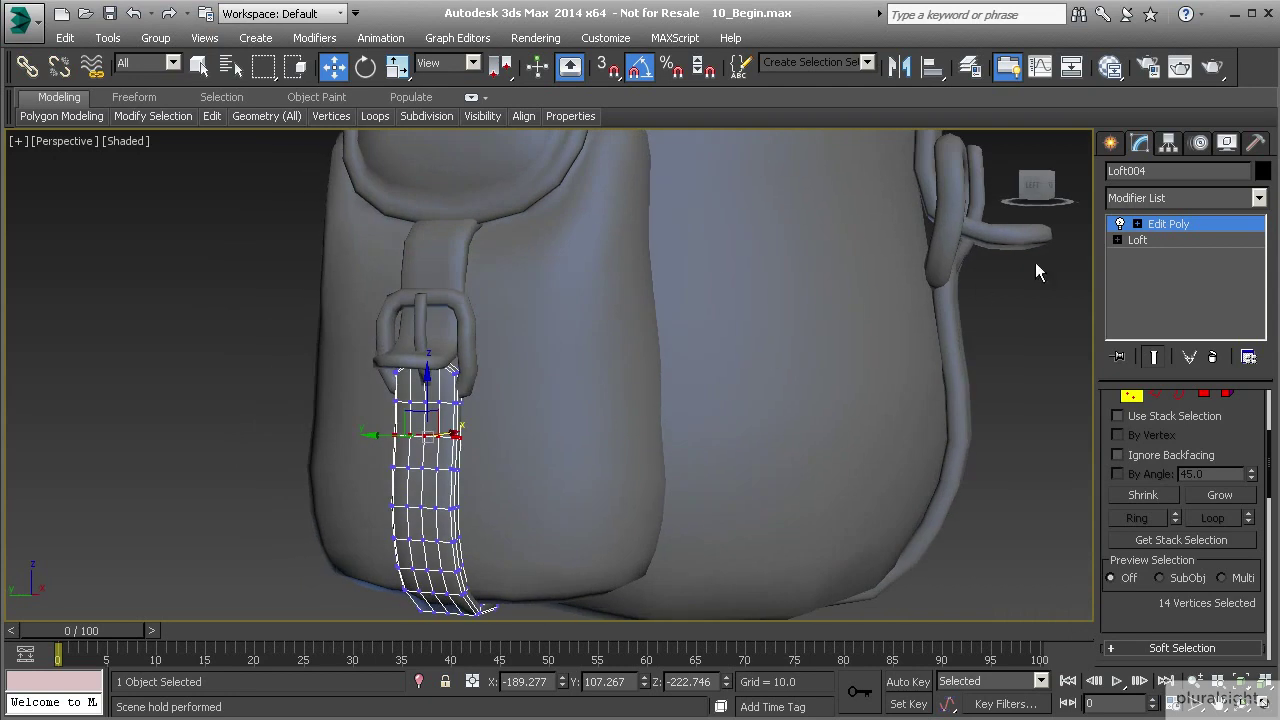
{"action": "left_click", "coordinate": [1163, 232]}
{"action": "scroll", "coordinate": [504, 368], "scroll_direction": "down", "scroll_amount": 3}
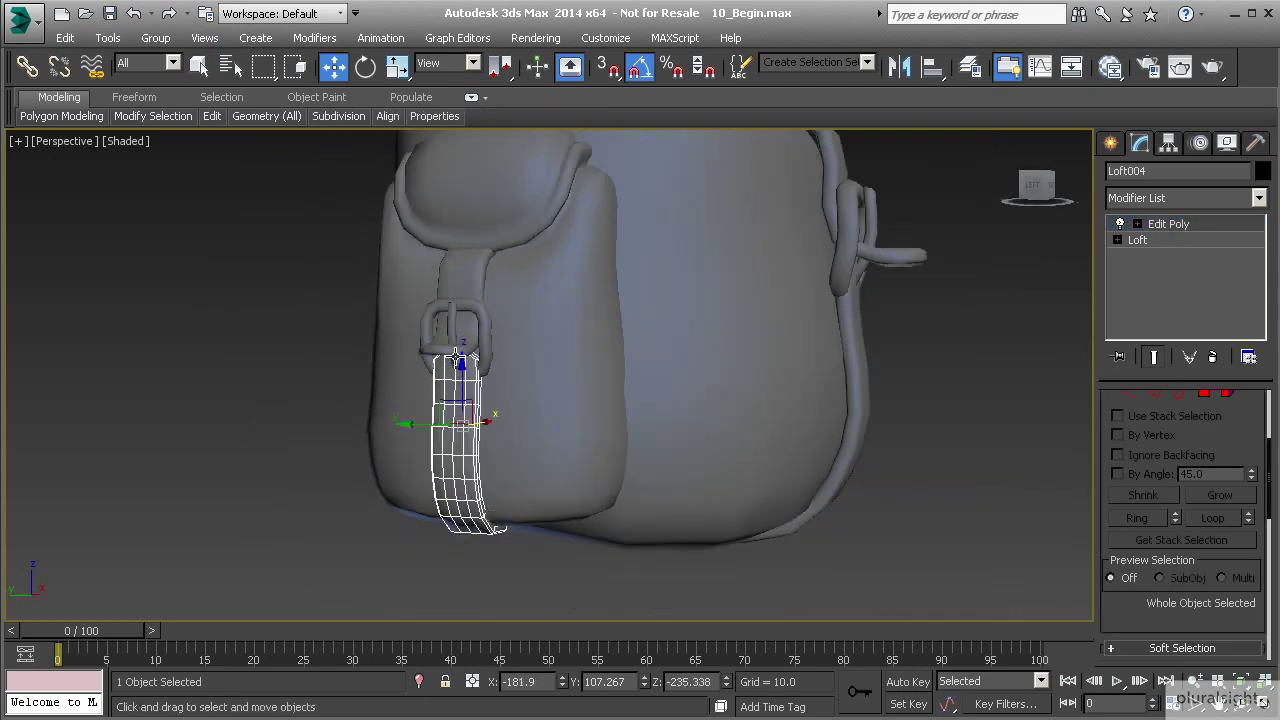
- Clone the side pocket's two straps, buckle frame and prong along X to the opposite side of the backpack
{"action": "left_click", "coordinate": [447, 325], "text": "ctrl"}
{"action": "left_click", "coordinate": [469, 307], "text": "ctrl"}
{"action": "middle_click_drag", "start_coordinate": [589, 331], "coordinate": [467, 361], "text": "alt"}
{"action": "left_click_drag", "start_coordinate": [510, 354], "coordinate": [742, 343]}
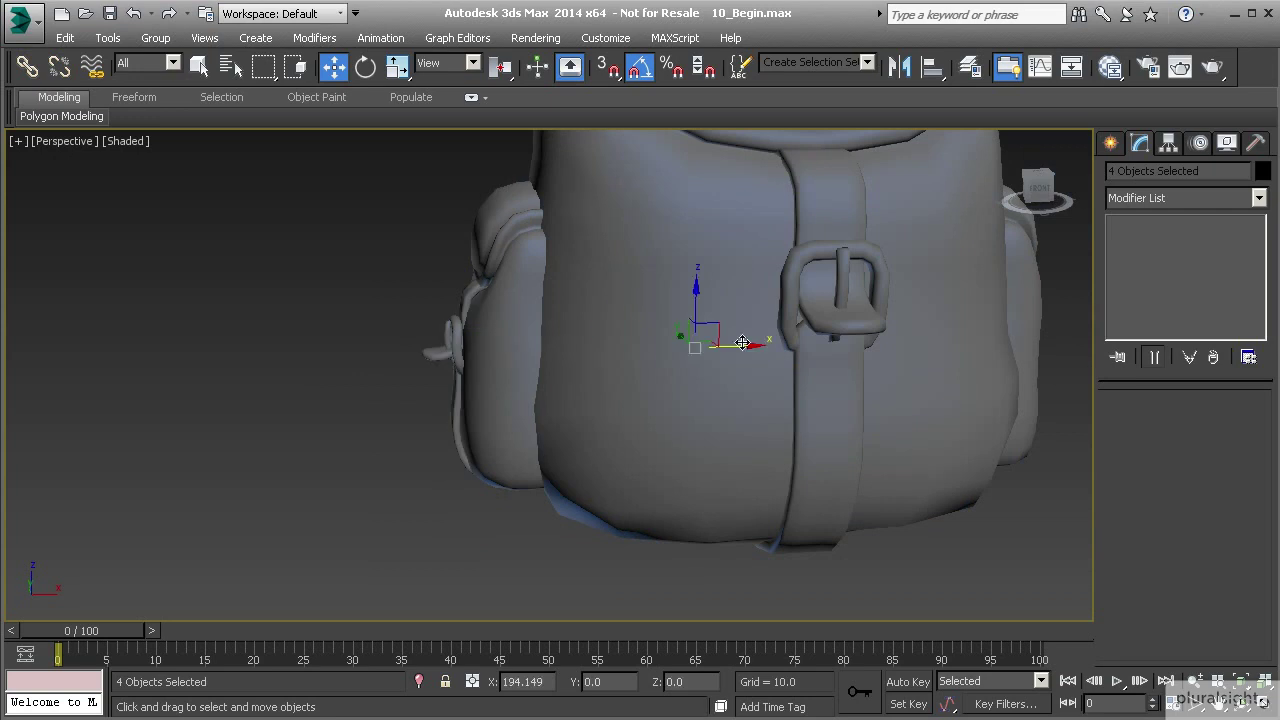
{"action": "left_click_drag", "start_coordinate": [1050, 326], "coordinate": [1051, 331], "text": "shift"}
{"action": "left_click", "coordinate": [642, 452]}
- Rotate the cloned set about the vertical axis so its buckle faces outward from the opposite pocket
{"action": "mouse_move", "coordinate": [657, 451]}
{"action": "middle_mouse_down", "text": "alt"}
{"action": "mouse_move", "coordinate": [529, 369]}
{"action": "mouse_move", "coordinate": [626, 351]}
{"action": "mouse_move", "coordinate": [616, 382]}
{"action": "middle_mouse_up", "text": "alt"}
{"action": "key", "text": "e"}
{"action": "left_click_drag", "start_coordinate": [693, 375], "coordinate": [872, 367]}
- Move the cloned set along X so it rests on the outer surface of the opposite side pocket
{"action": "key", "text": "w"}
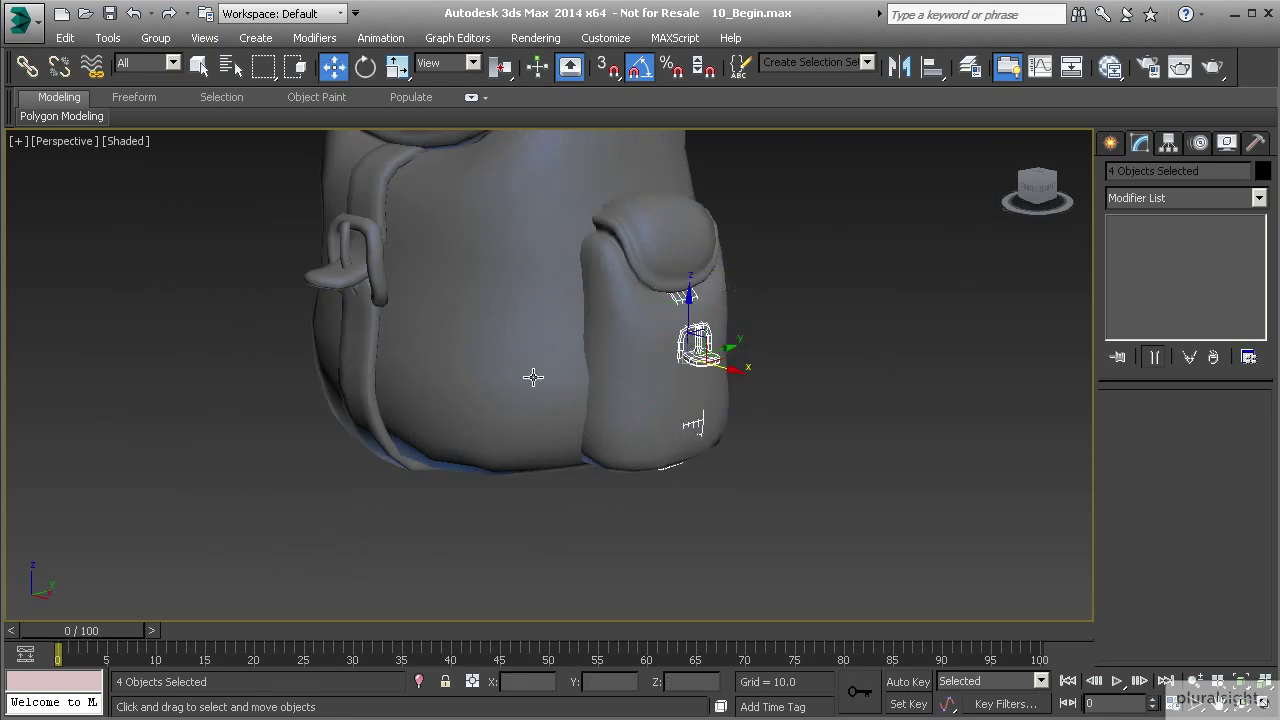
{"action": "middle_click_drag", "start_coordinate": [737, 371], "coordinate": [648, 300], "text": "alt"}
{"action": "scroll", "coordinate": [660, 300], "scroll_direction": "up", "scroll_amount": 5}
{"action": "middle_click_drag", "start_coordinate": [679, 245], "coordinate": [651, 315], "text": "alt"}
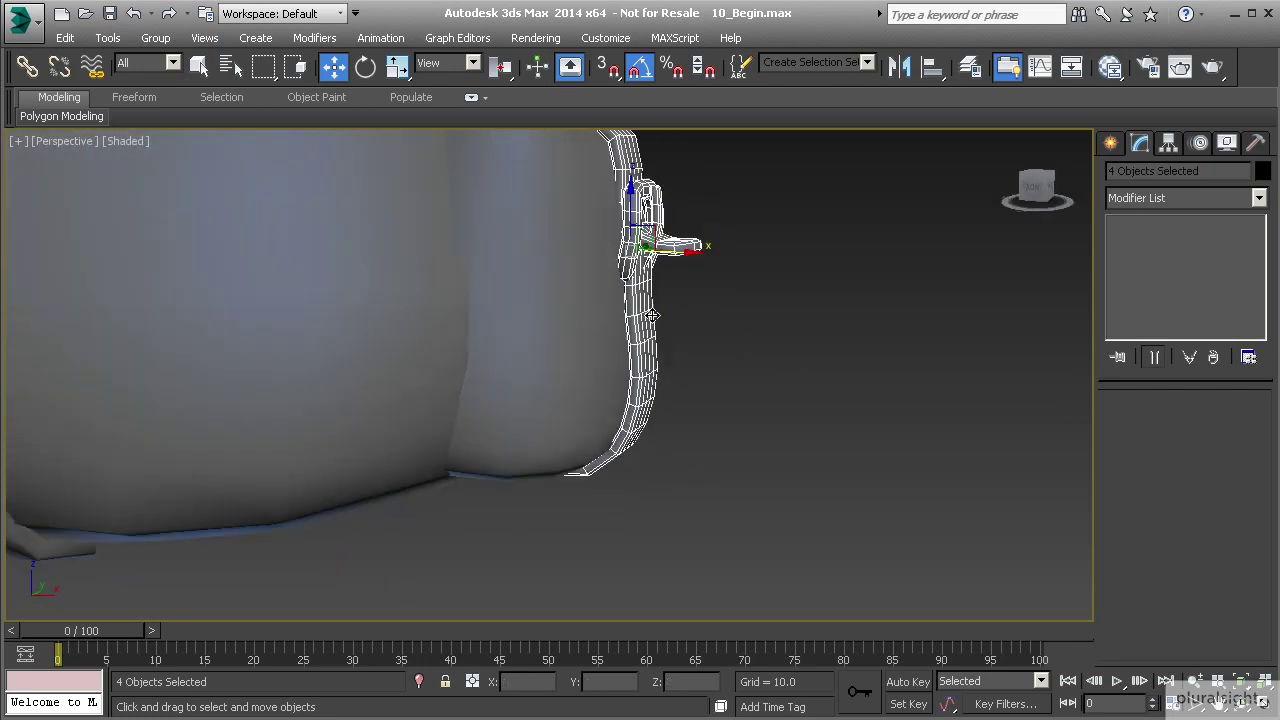
{"action": "middle_click_drag", "start_coordinate": [679, 252], "coordinate": [531, 380], "text": "alt"}
- Select both straps, the buckle frame and the prong on the first side pocket and refine their fit along X
{"action": "left_click", "coordinate": [467, 346]}
{"action": "left_click", "coordinate": [488, 424], "text": "ctrl"}
{"action": "left_click", "coordinate": [451, 418], "text": "ctrl"}
{"action": "left_click", "coordinate": [465, 478], "text": "ctrl"}
{"action": "middle_click_drag", "start_coordinate": [496, 501], "coordinate": [497, 452], "text": "alt"}
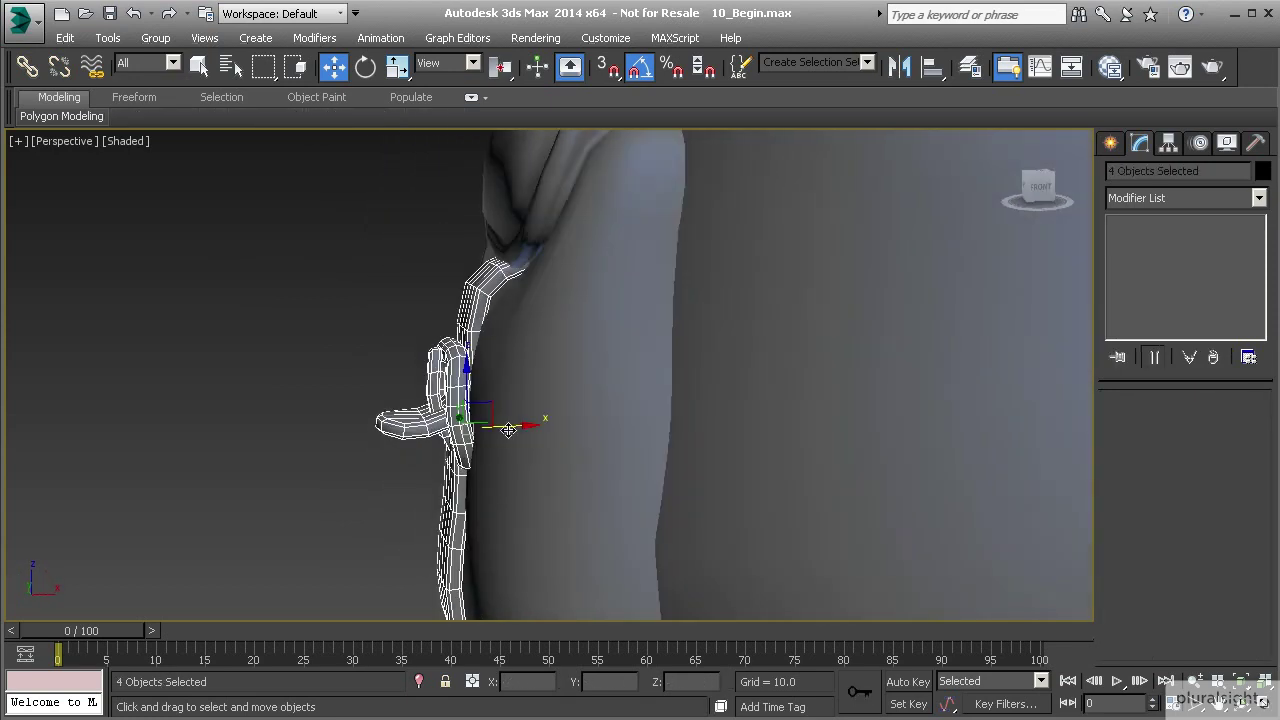
{"action": "middle_click_drag", "start_coordinate": [508, 429], "coordinate": [455, 433]}
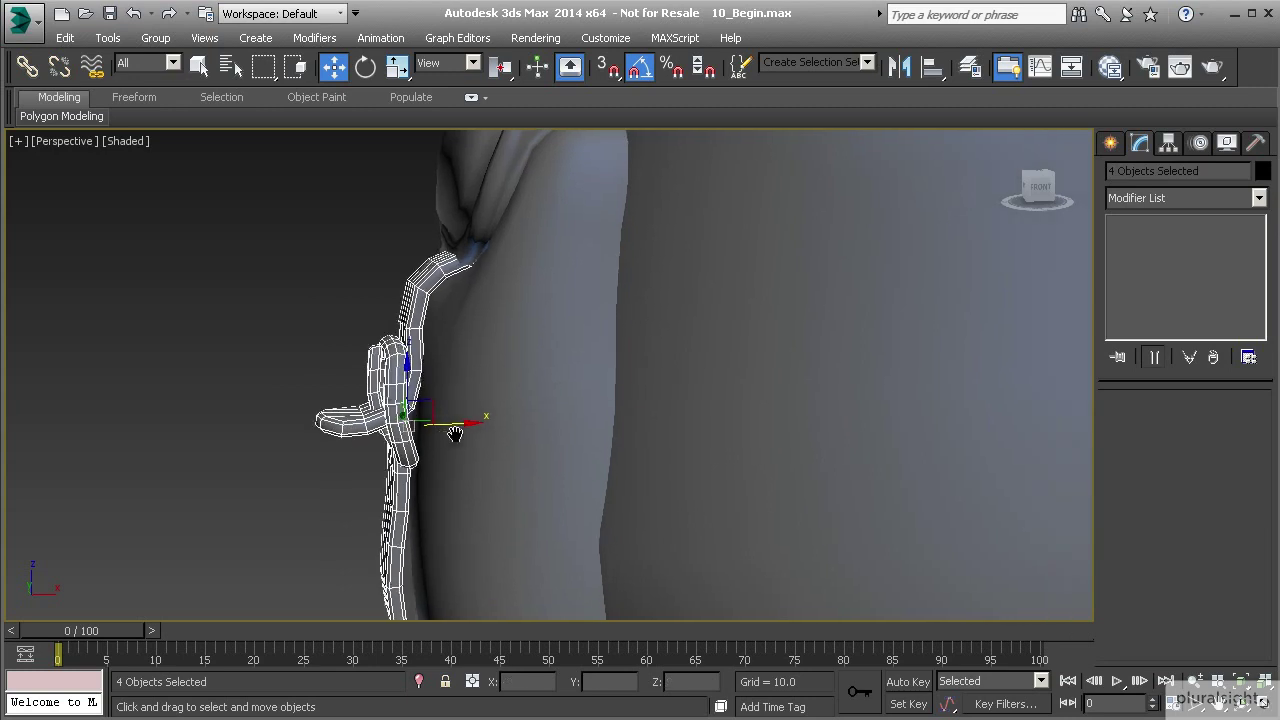
{"action": "scroll", "coordinate": [455, 434], "scroll_direction": "down", "scroll_amount": 5}
{"action": "middle_click_drag", "start_coordinate": [557, 454], "coordinate": [389, 306]}
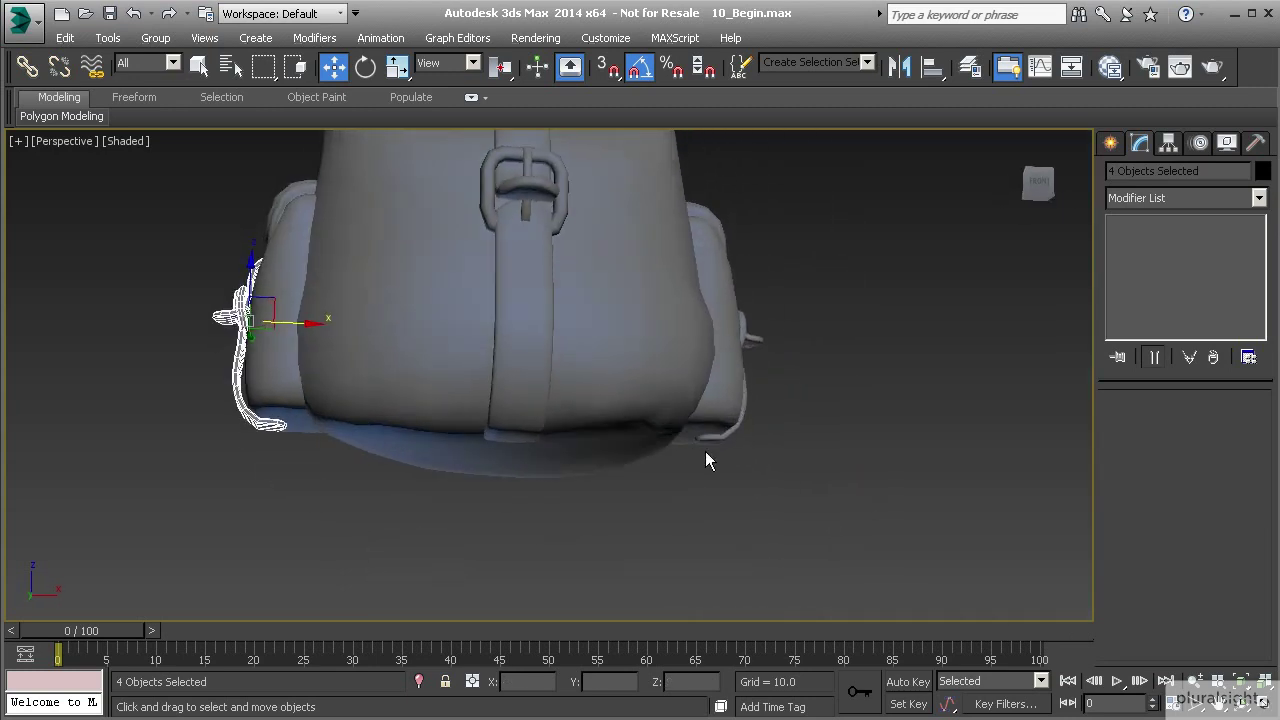
- Clear the selection and examine the finished straps and buckles from all around the backpack
{"action": "middle_click_drag", "start_coordinate": [705, 451], "coordinate": [459, 497], "text": "alt"}
{"action": "left_click", "coordinate": [576, 396]}
{"action": "scroll", "coordinate": [576, 396], "scroll_direction": "down", "scroll_amount": 5}
{"action": "middle_click_drag", "start_coordinate": [434, 383], "coordinate": [513, 481], "text": "alt"}
{"action": "scroll", "coordinate": [531, 423], "scroll_direction": "up", "scroll_amount": 4}
{"action": "scroll", "coordinate": [513, 481], "scroll_direction": "down", "scroll_amount": 3}
{"action": "middle_click_drag", "start_coordinate": [471, 396], "coordinate": [635, 305], "text": "alt"}
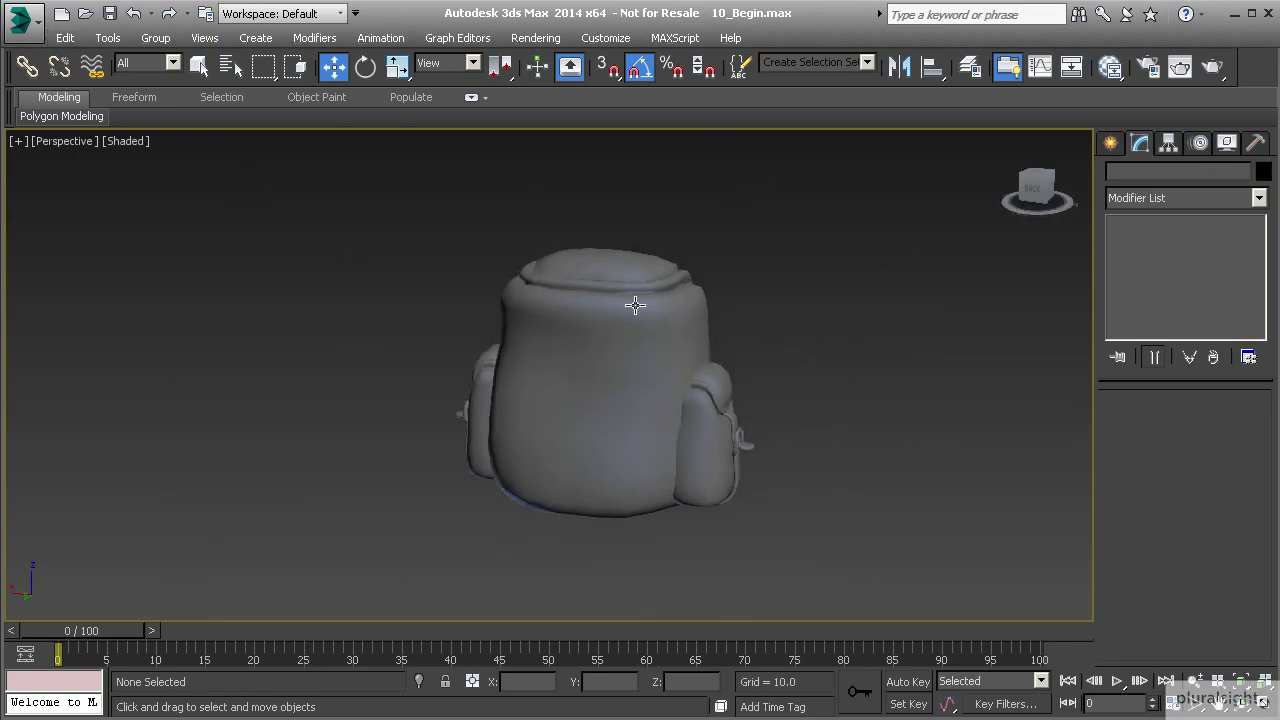
{"action": "middle_click_drag", "start_coordinate": [604, 456], "coordinate": [620, 495], "text": "alt"}
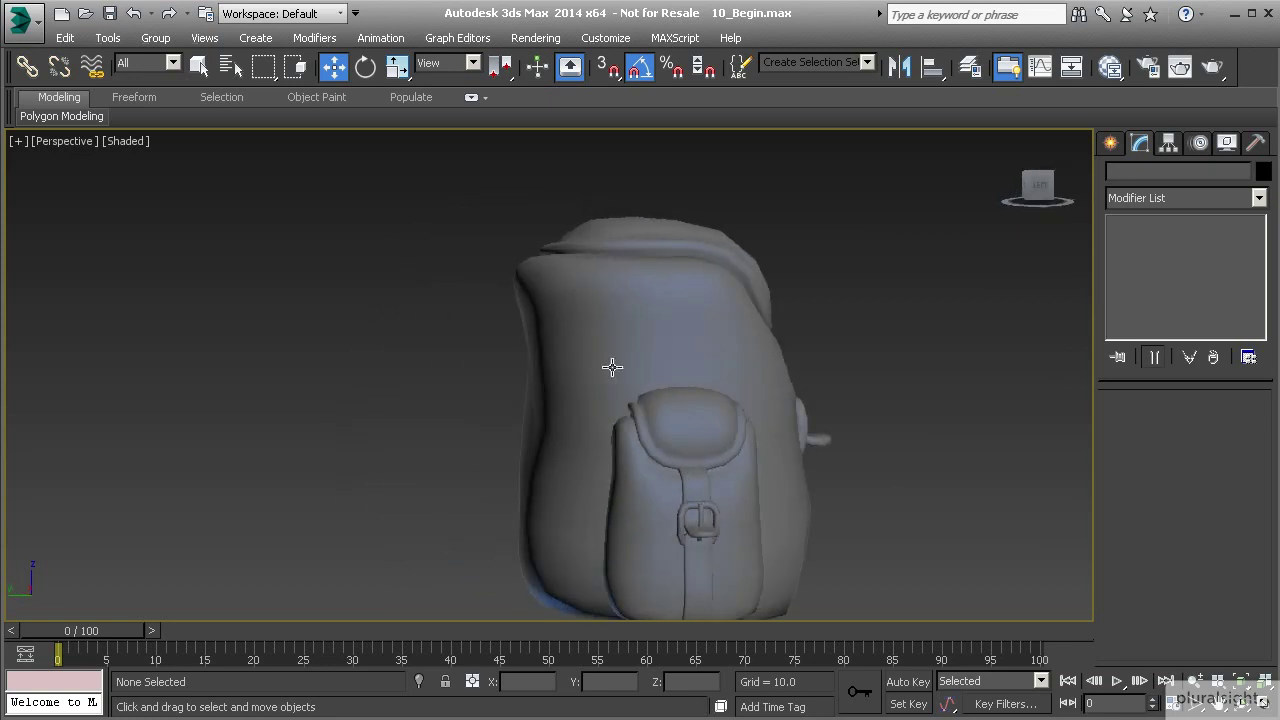
{"action": "middle_click_drag", "start_coordinate": [612, 367], "coordinate": [686, 369], "text": "alt"}
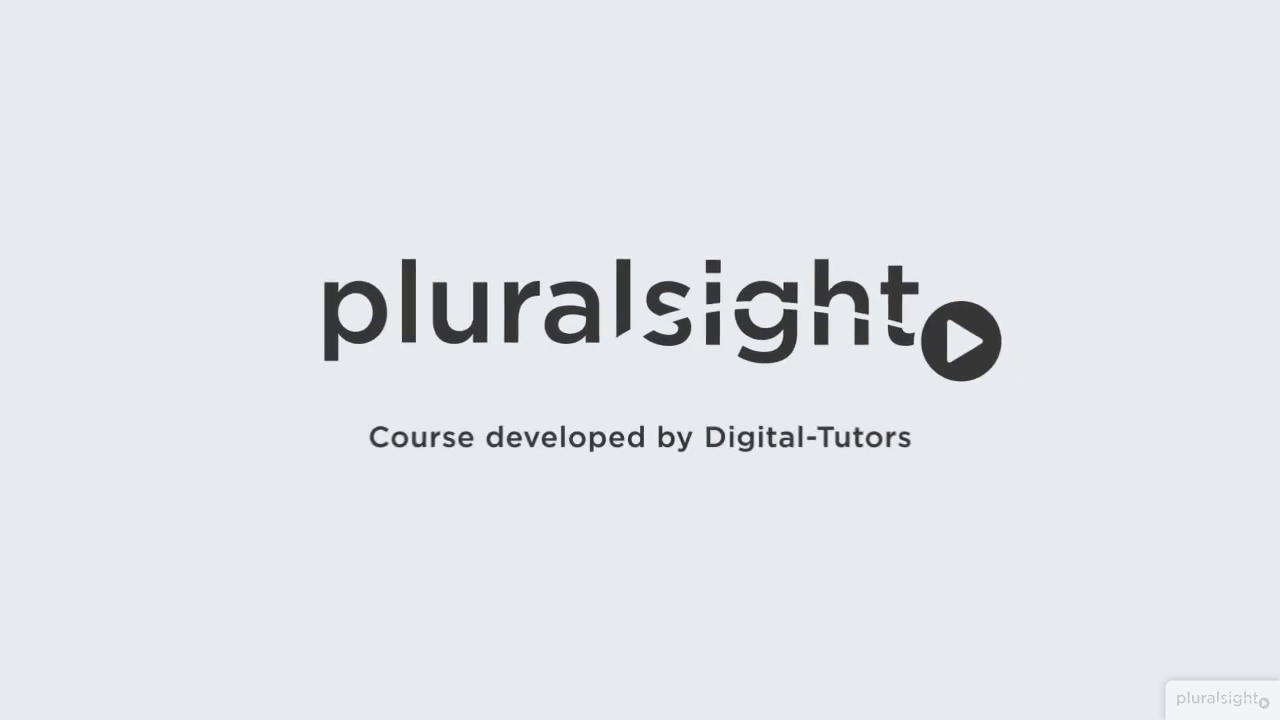